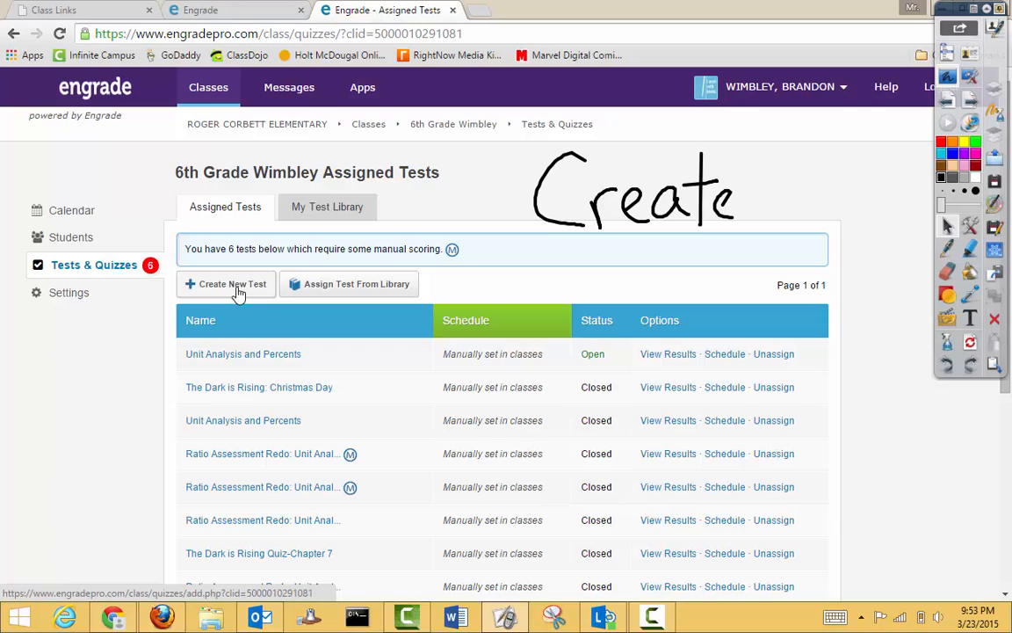
Step: Create a new test for the class and title it "Delete this Test 2"
left_click(239, 292)
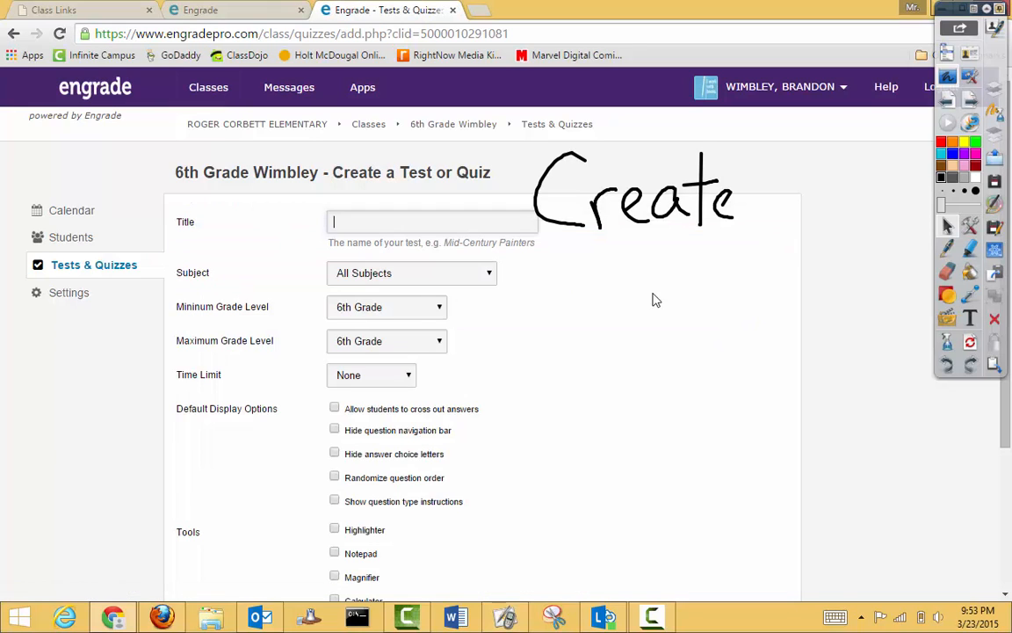
left_click(522, 224)
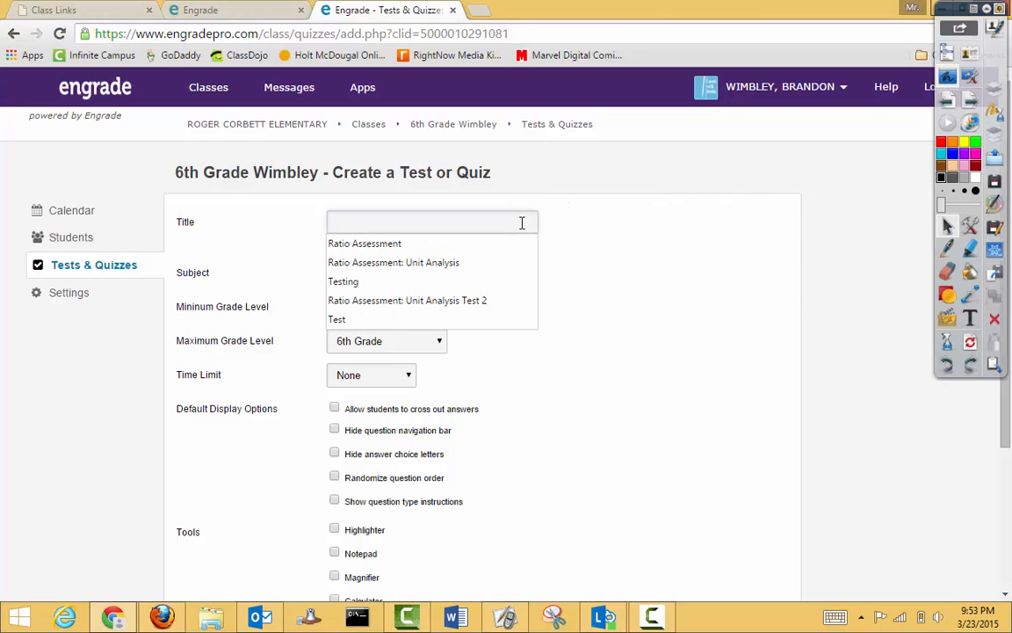
type("Delete t")
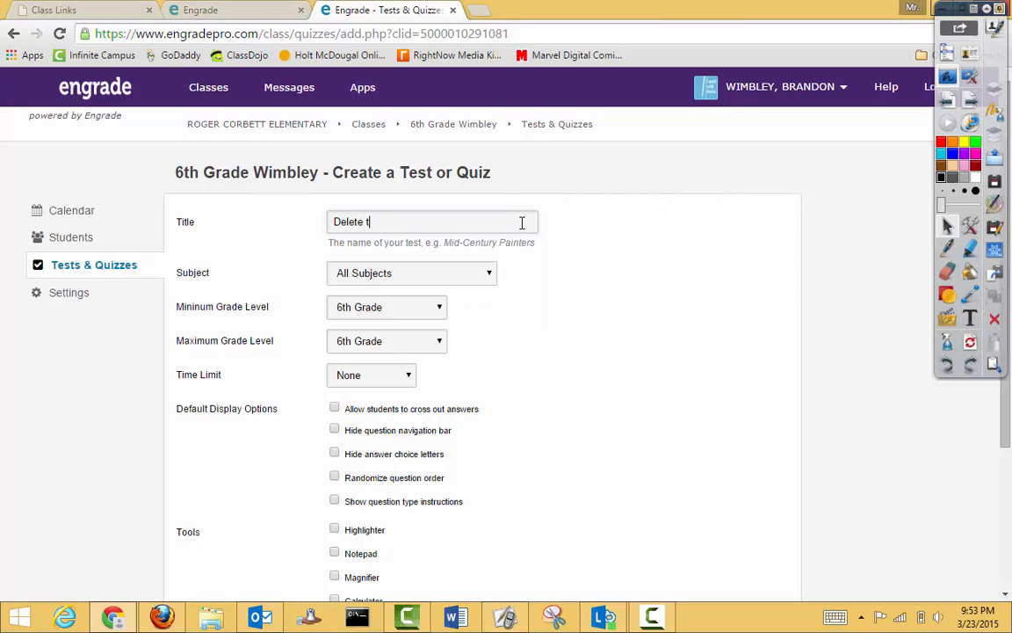
type("his Test 2")
Step: Set the test's subject to Math
left_click(431, 277)
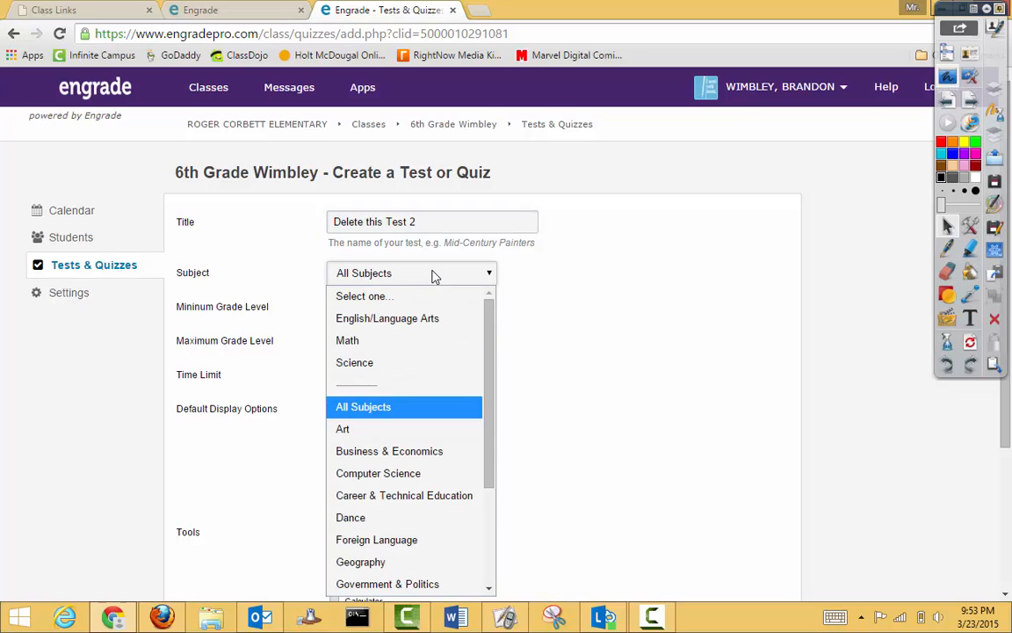
left_click(434, 275)
left_click(434, 276)
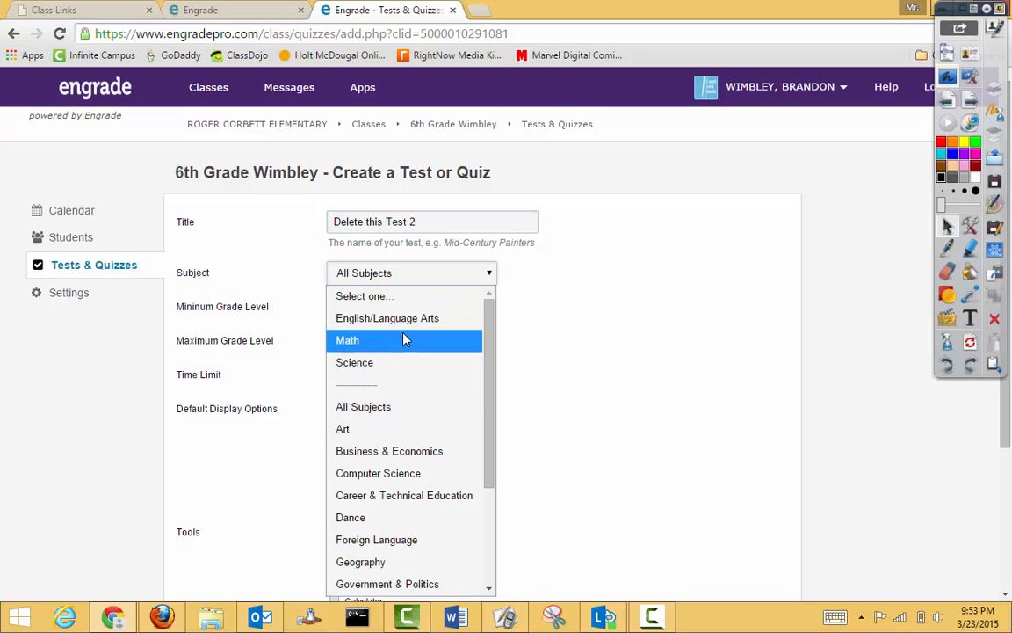
left_click(469, 274)
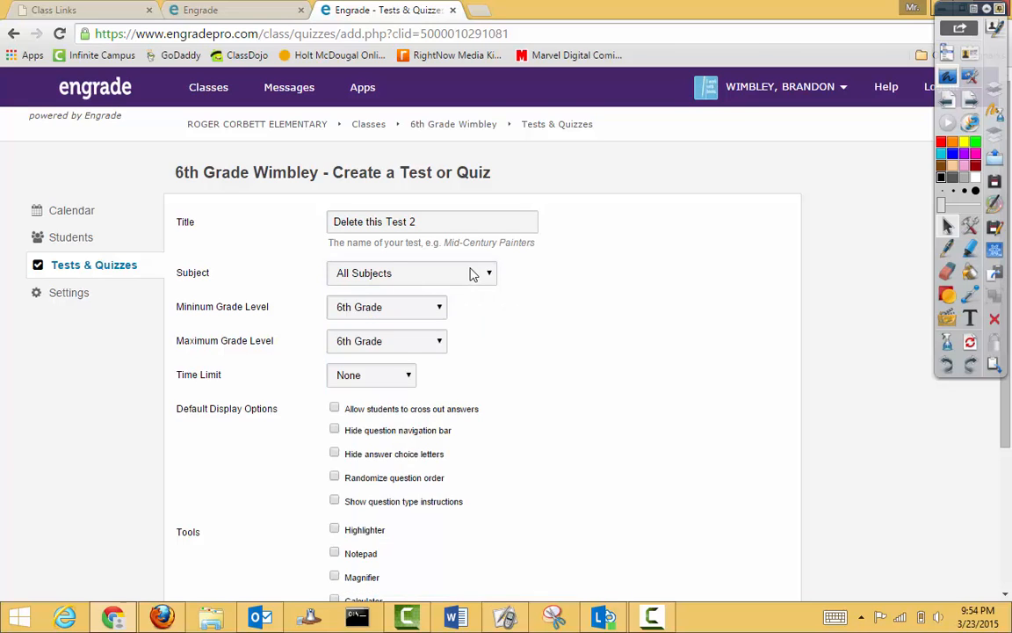
left_click(468, 274)
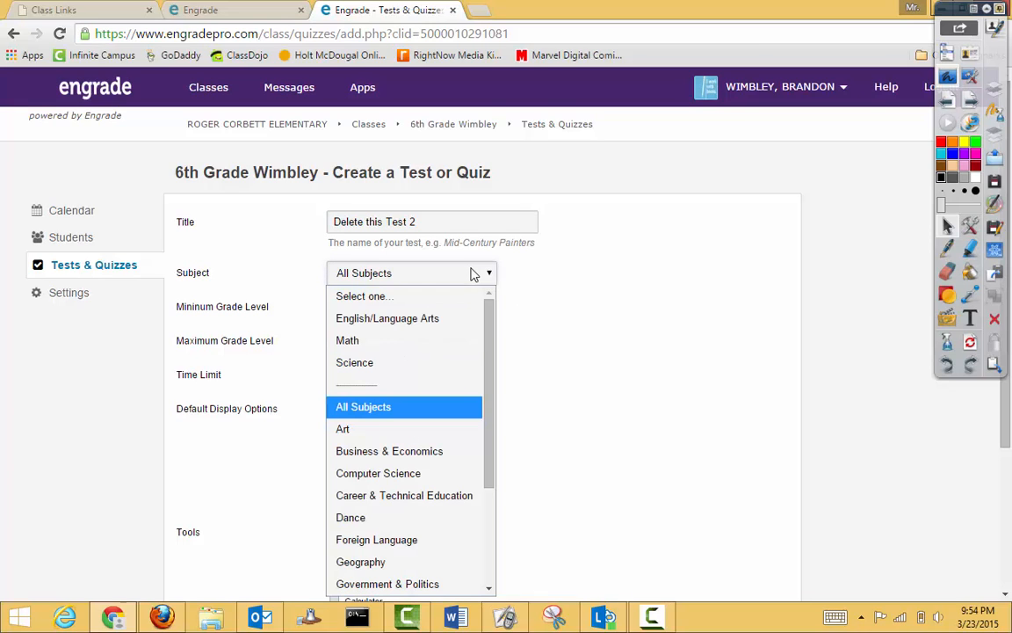
left_click(428, 340)
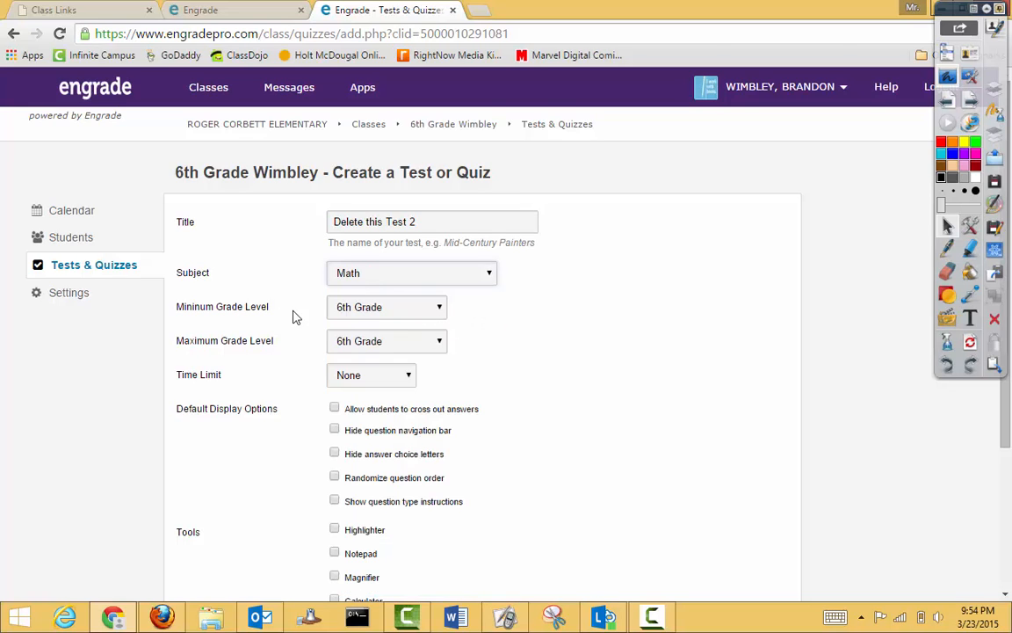
left_click(408, 378)
left_click(409, 378)
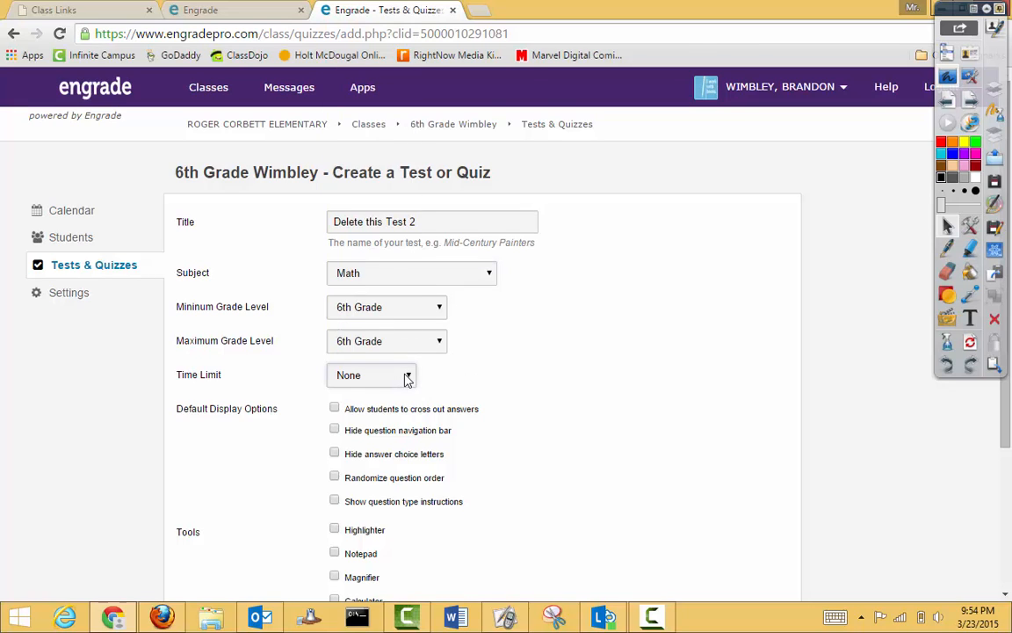
left_click(409, 378)
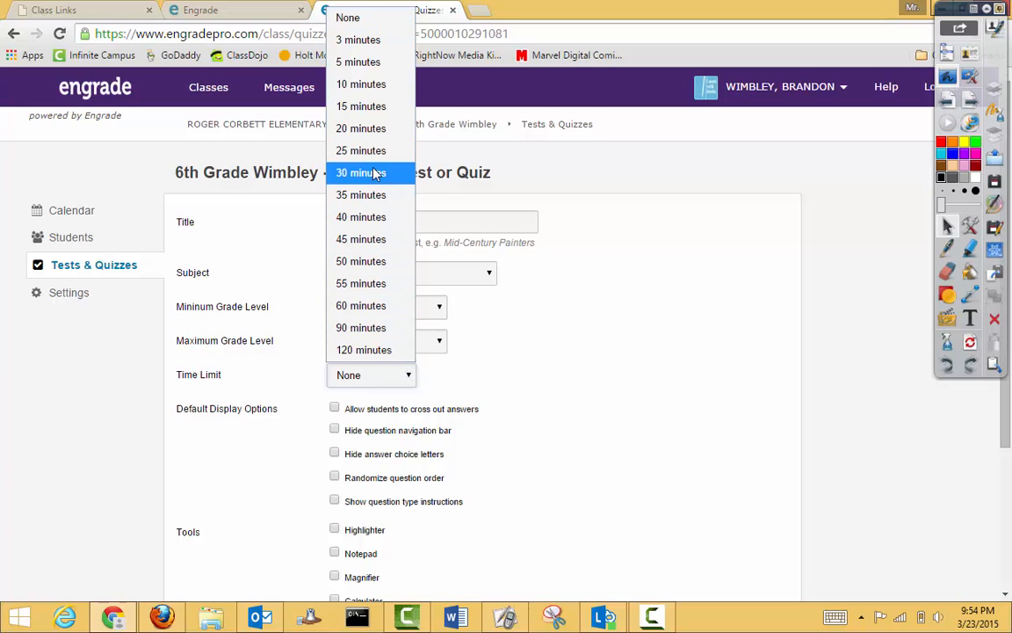
left_click(628, 296)
Step: Enable the display option that allows students to cross out answers
scroll(515, 362, "down", 2)
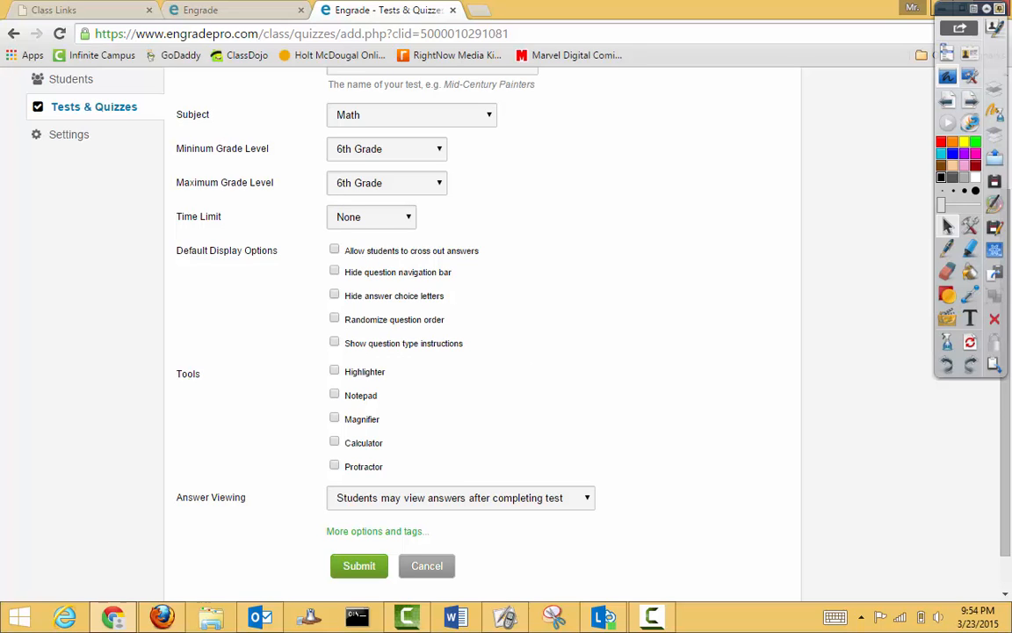
left_click(334, 250)
Step: Handwrite the letters a, b, c and d beside the display options with a struck through, and clear the annotations
left_click(947, 250)
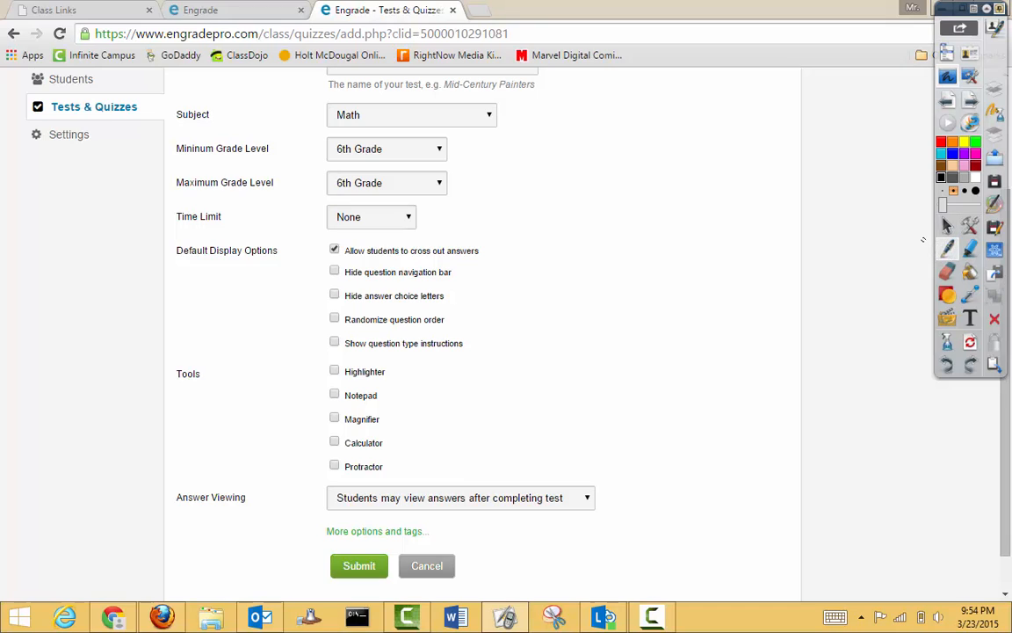
left_click_drag(650, 235, 659, 276)
left_click_drag(630, 296, 664, 404)
left_click_drag(665, 447, 666, 476)
left_click_drag(659, 406, 672, 476)
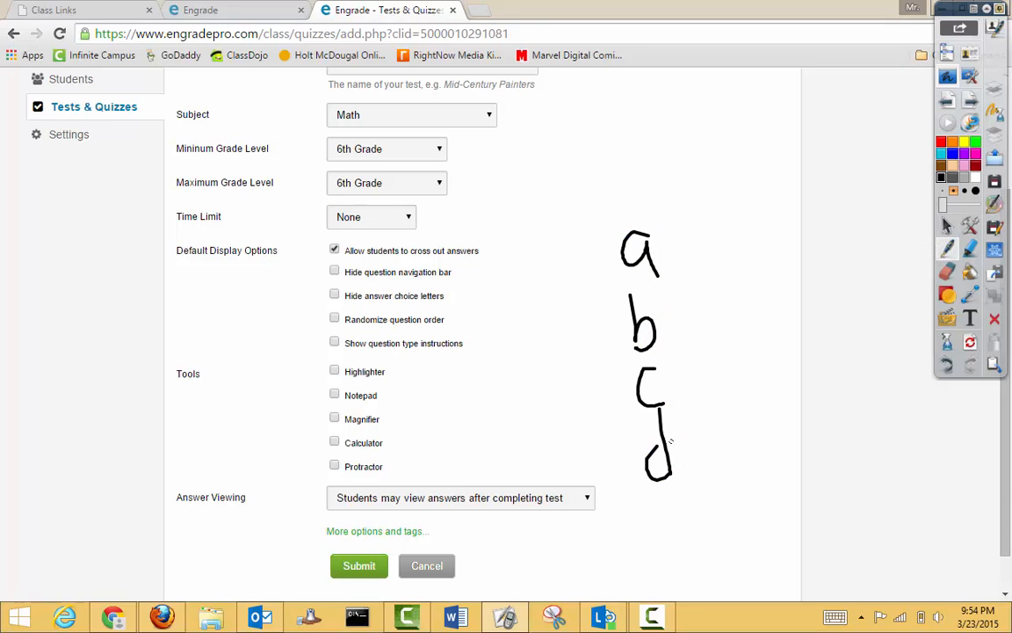
left_click_drag(589, 248, 816, 255)
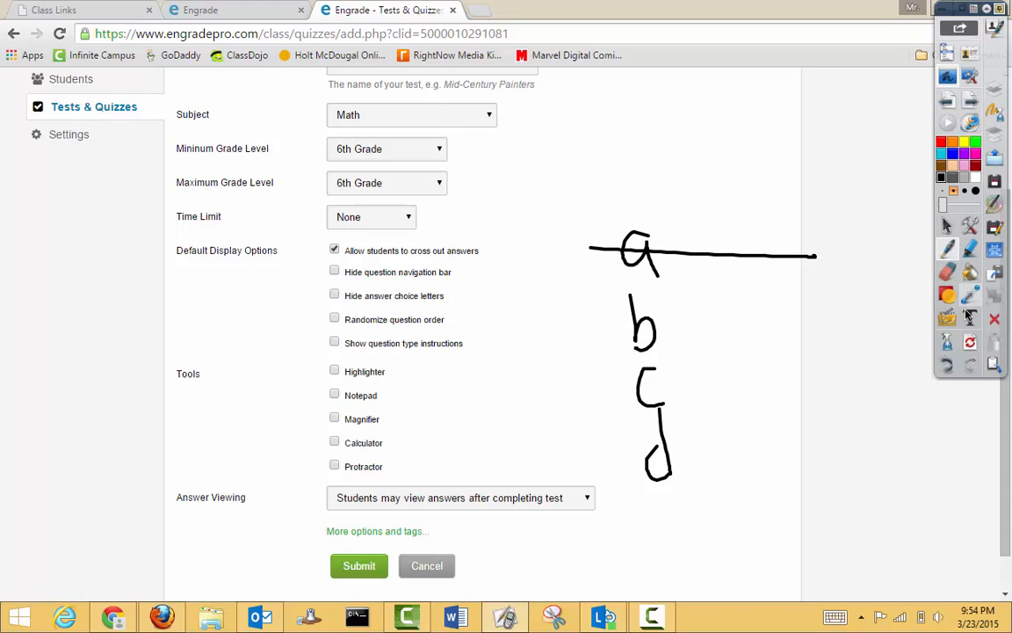
left_click(971, 344)
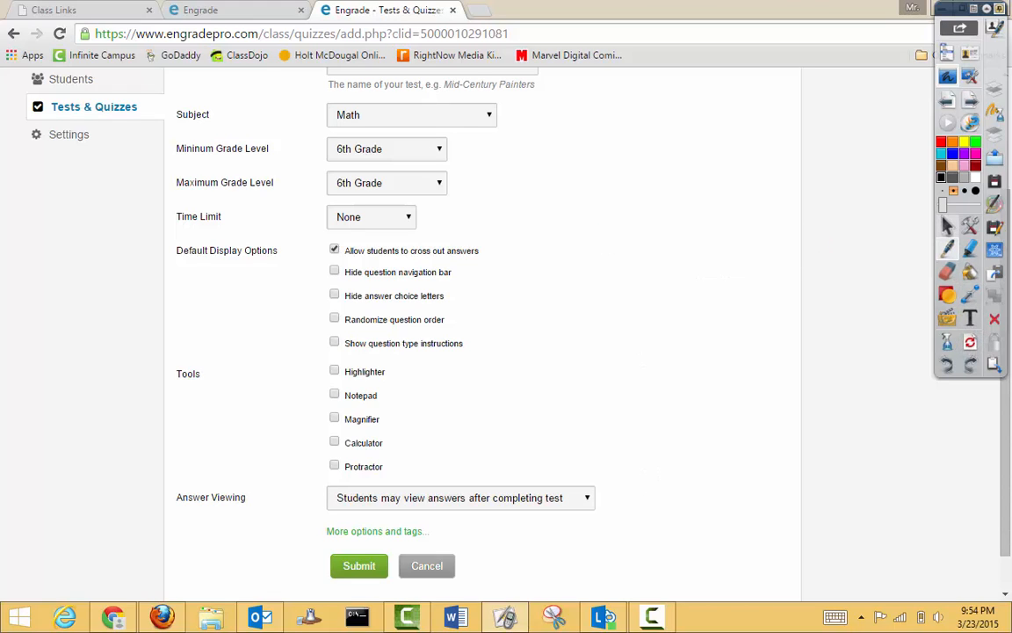
left_click(948, 226)
Step: Enable Randomize question order and draw a black pen arrow pointing at that option
left_click(334, 320)
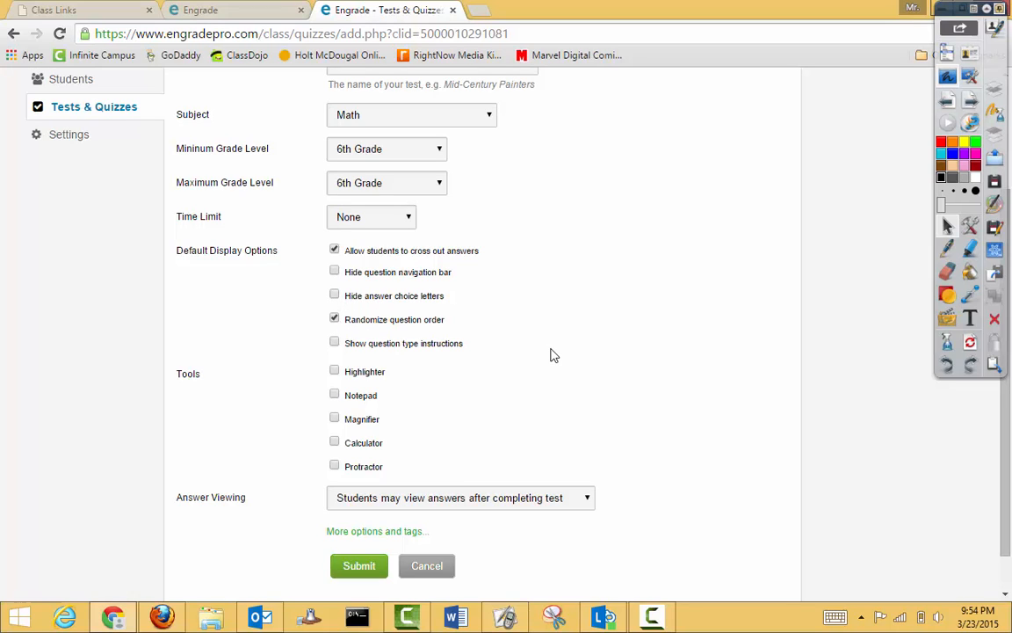
left_click(970, 249)
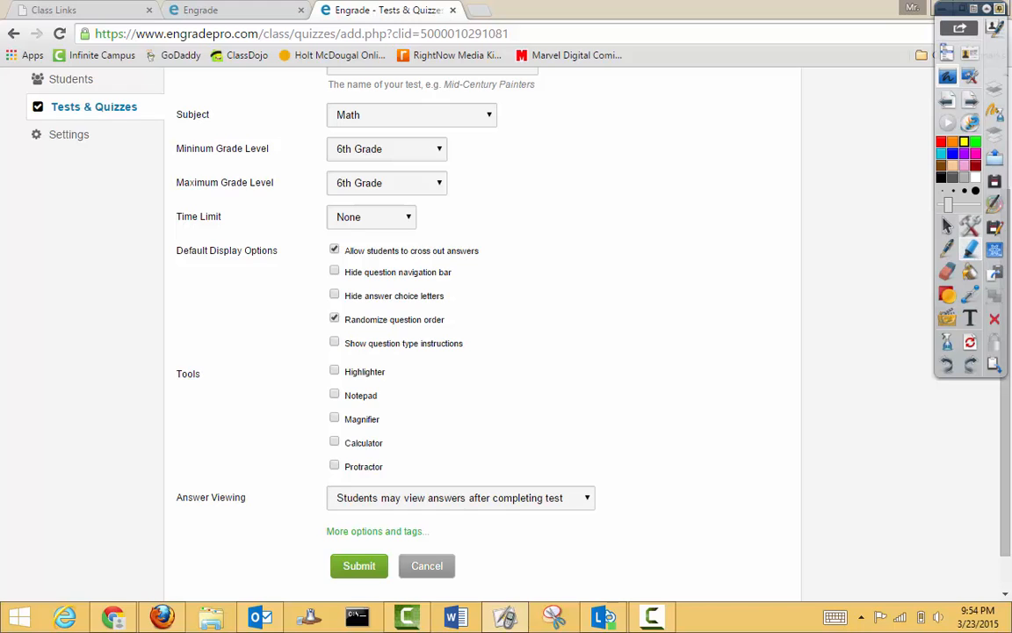
left_click(947, 248)
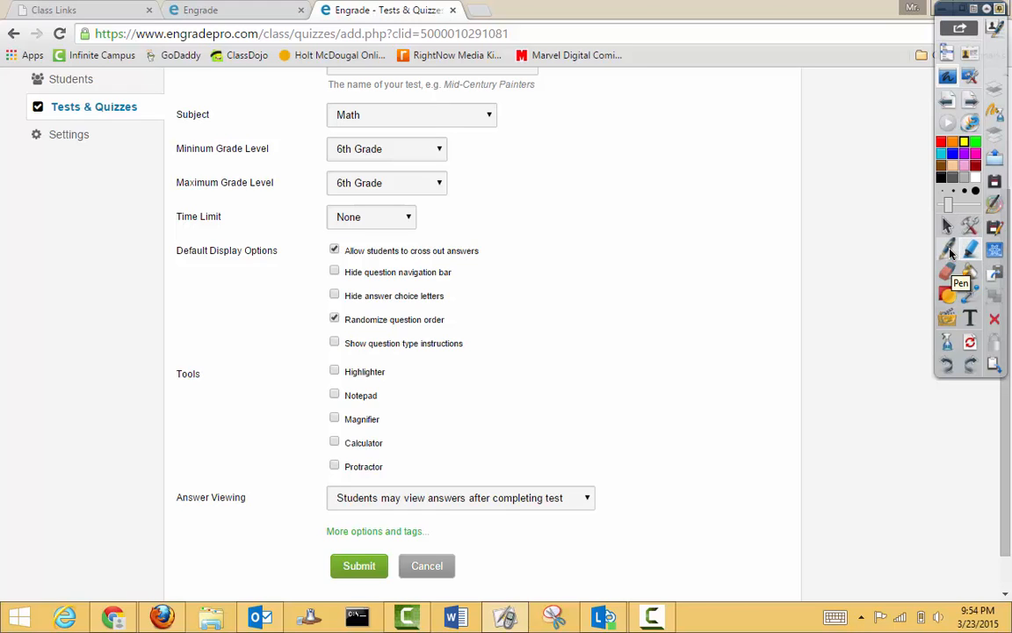
mouse_move(460, 307)
left_mouse_down()
mouse_move(451, 320)
mouse_move(522, 307)
left_mouse_up()
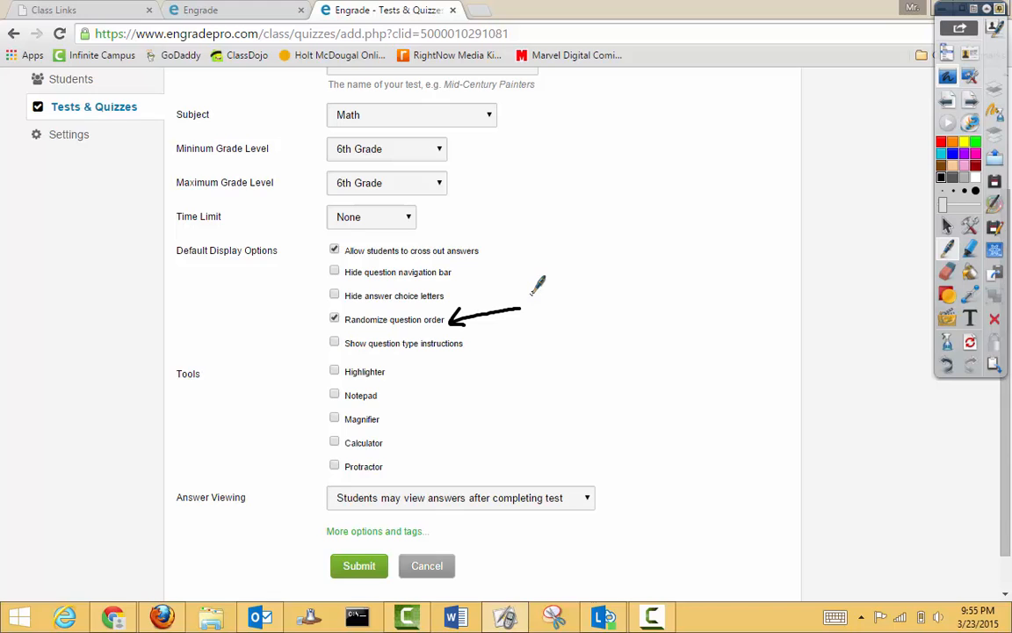
left_click(947, 226)
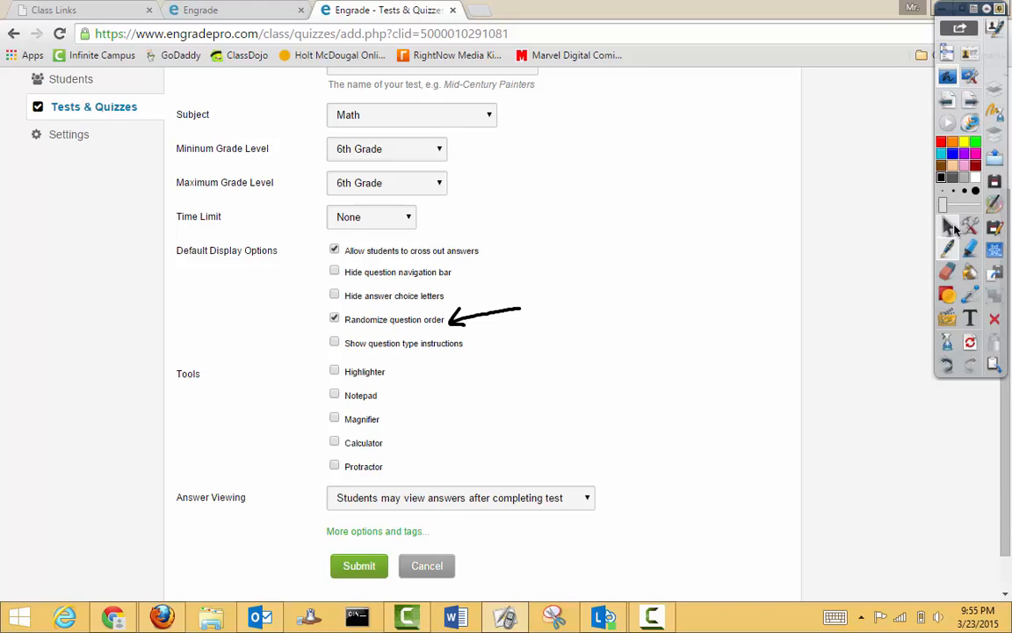
Step: Enable Show question type instructions and the Highlighter, Notepad and Magnifier tools for the test
left_click(335, 344)
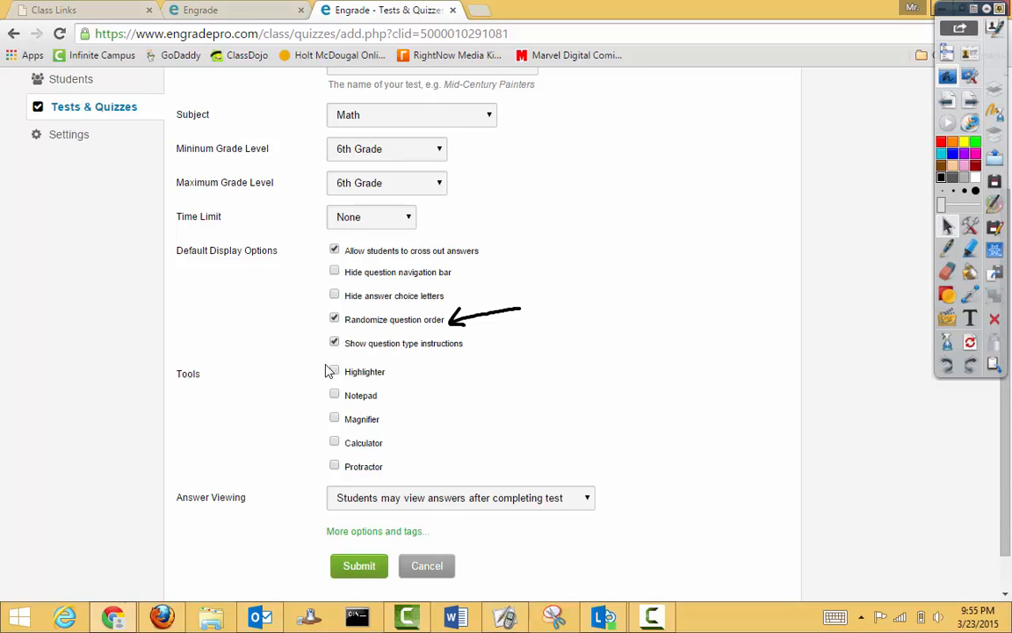
left_click(335, 372)
left_click(336, 396)
left_click(335, 420)
Step: Draw a pen arrow pointing at the Calculator tool option and erase it
left_click(947, 248)
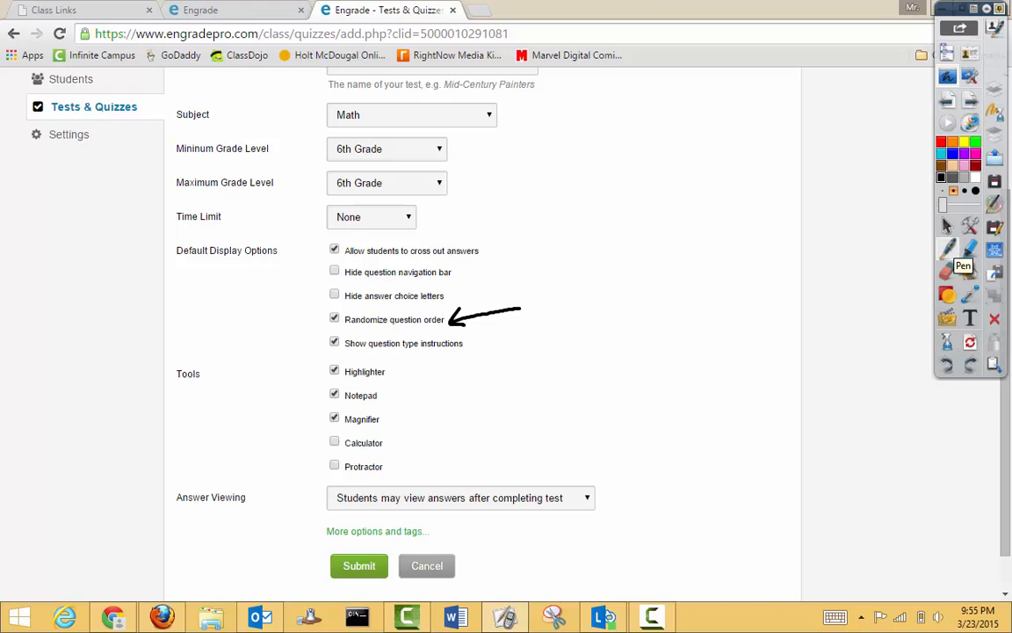
mouse_move(393, 431)
left_mouse_down()
mouse_move(397, 449)
mouse_move(525, 422)
left_mouse_up()
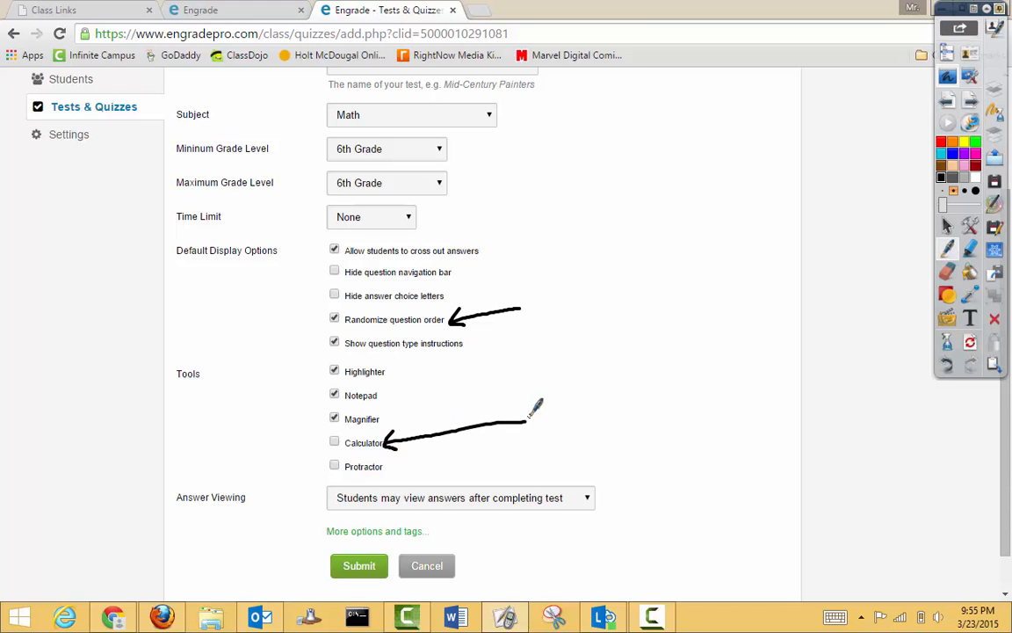
left_click(948, 273)
mouse_move(542, 406)
left_mouse_down()
mouse_move(413, 418)
mouse_move(387, 442)
left_mouse_up()
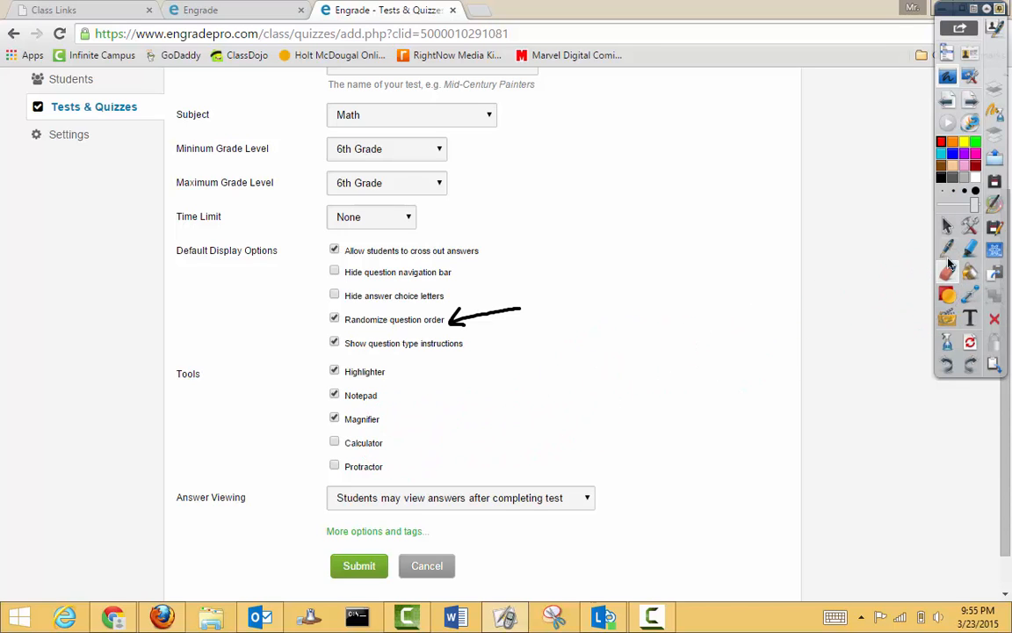
left_click(947, 228)
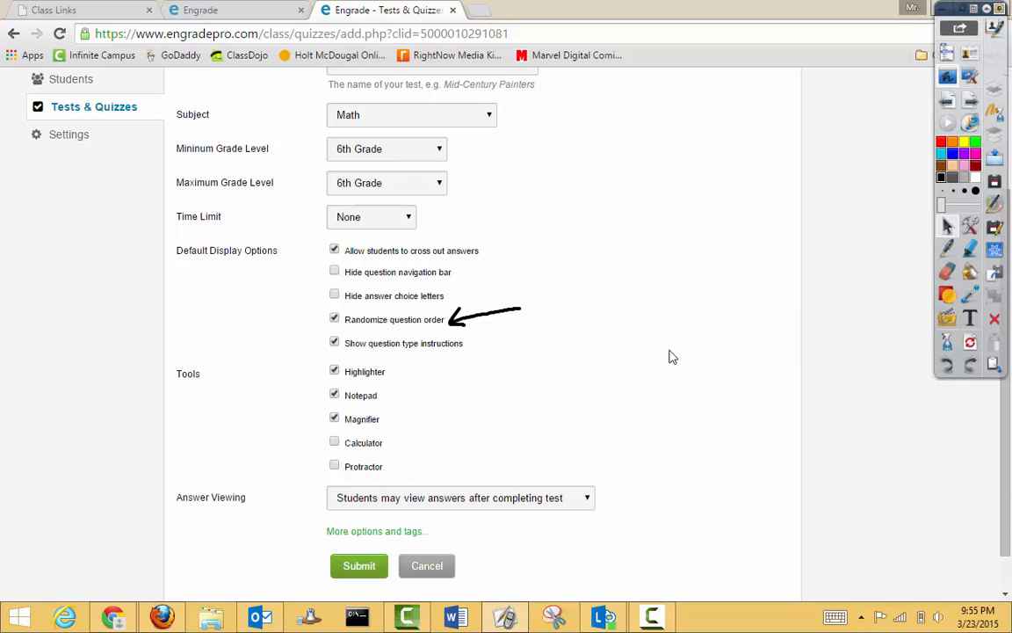
Step: Let students view answers after the test is closed, and submit the test settings
left_click(408, 506)
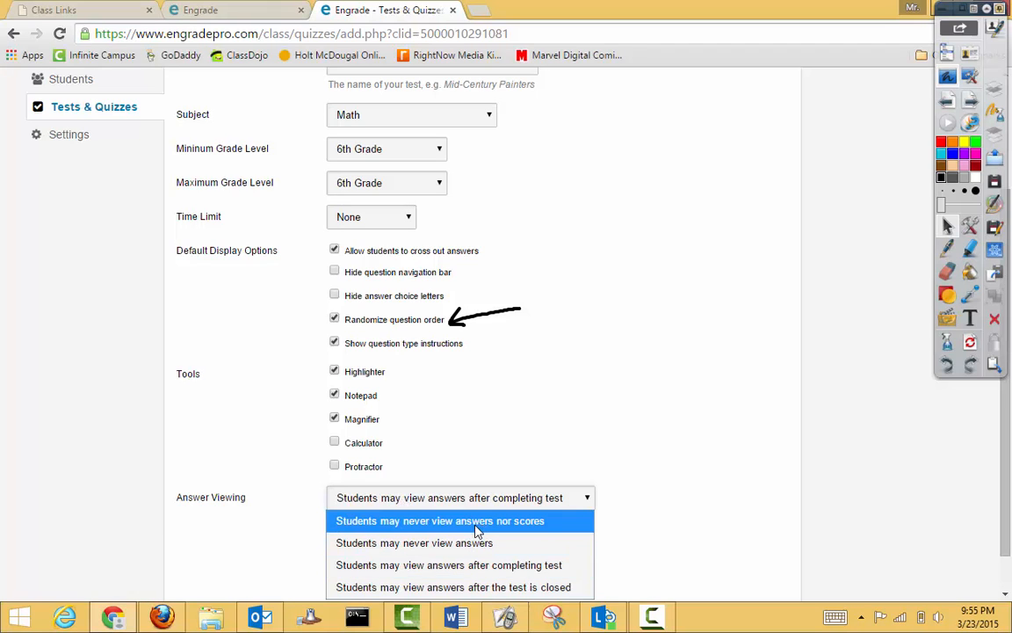
left_click(527, 587)
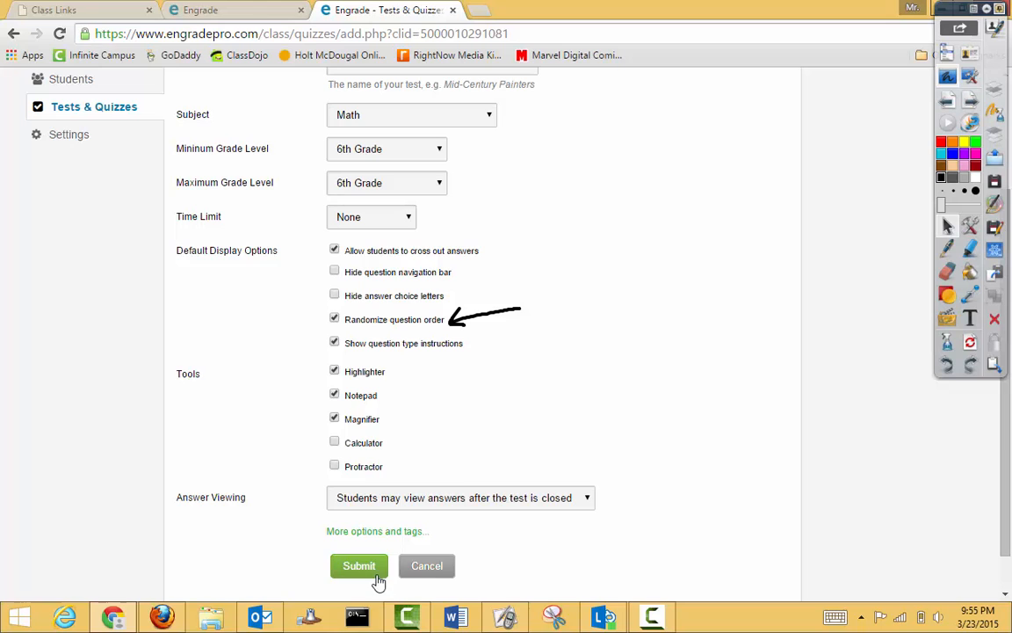
left_click(358, 566)
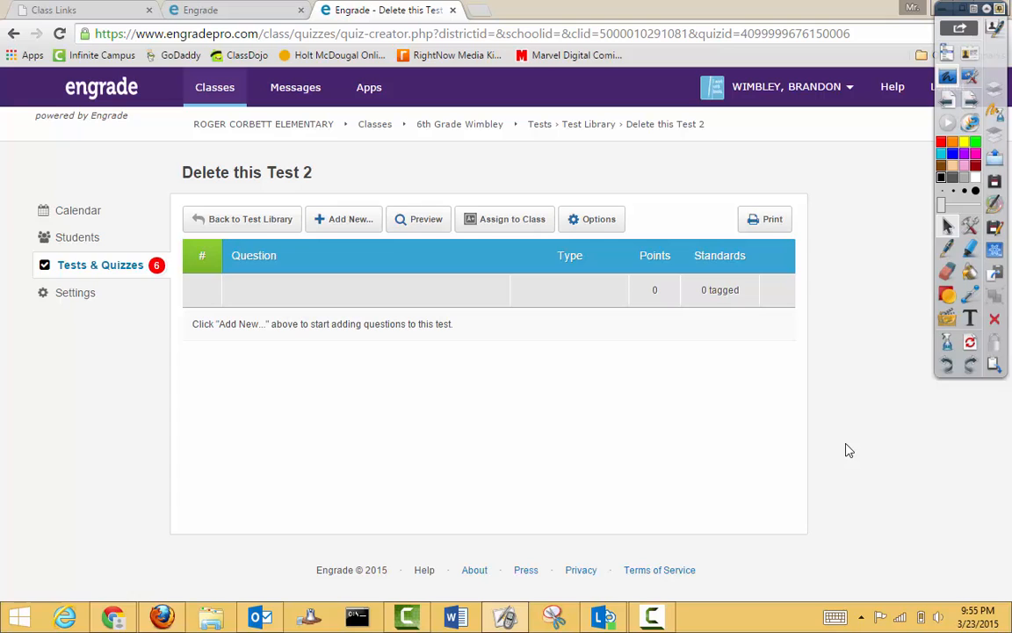
Step: Start adding a new question to the test and open the choice of question types
left_click(343, 219)
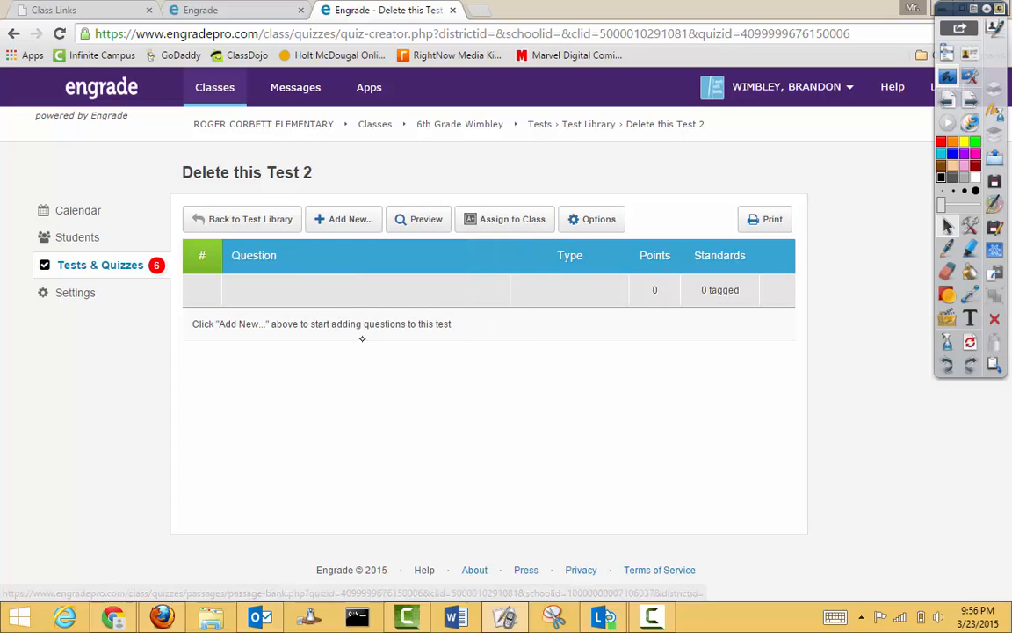
mouse_move(356, 230)
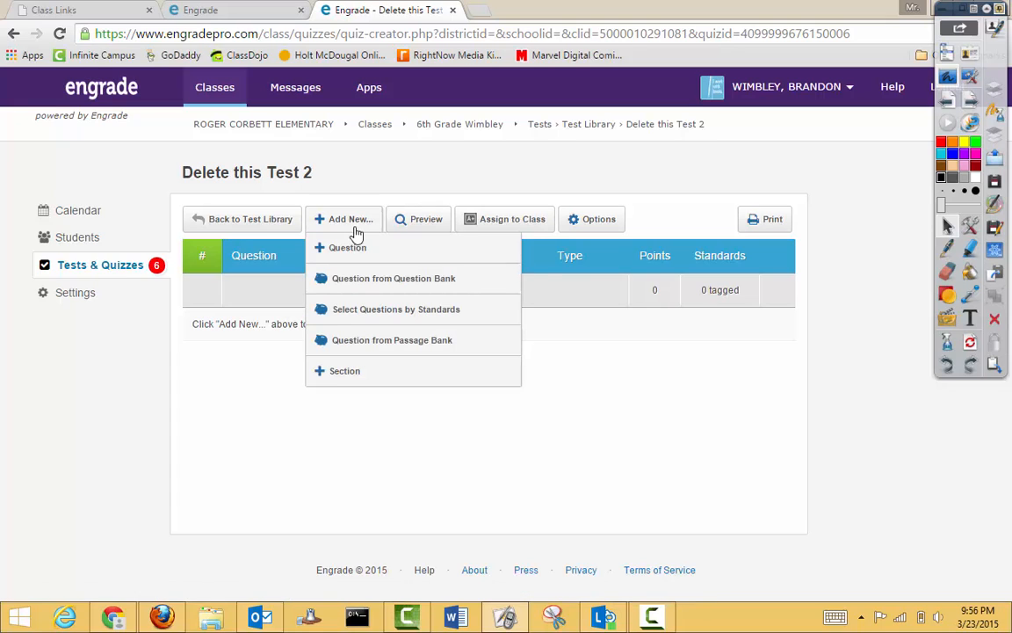
left_click(358, 250)
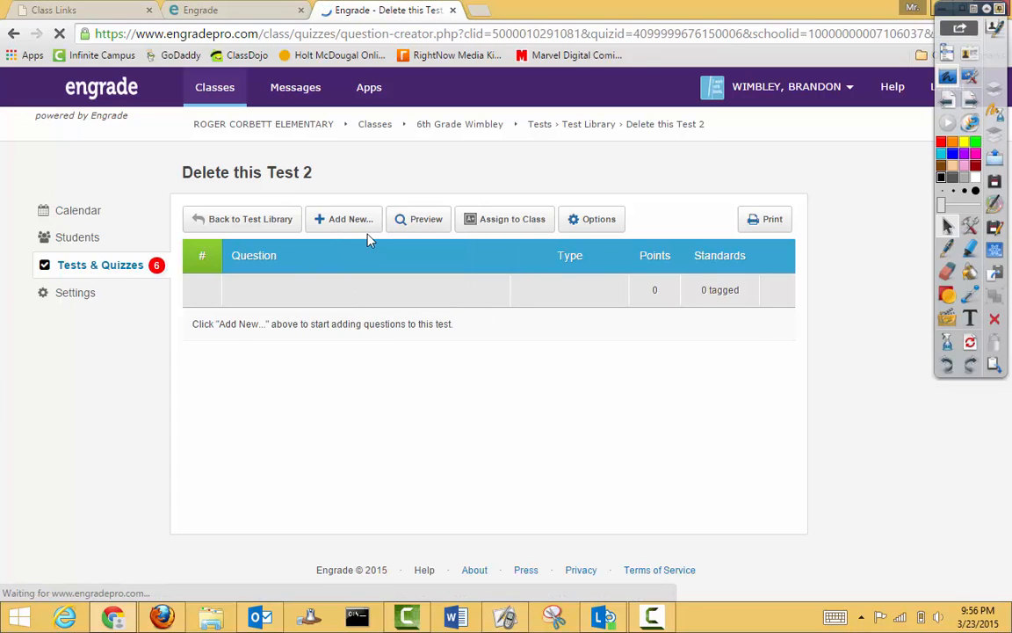
left_click(424, 230)
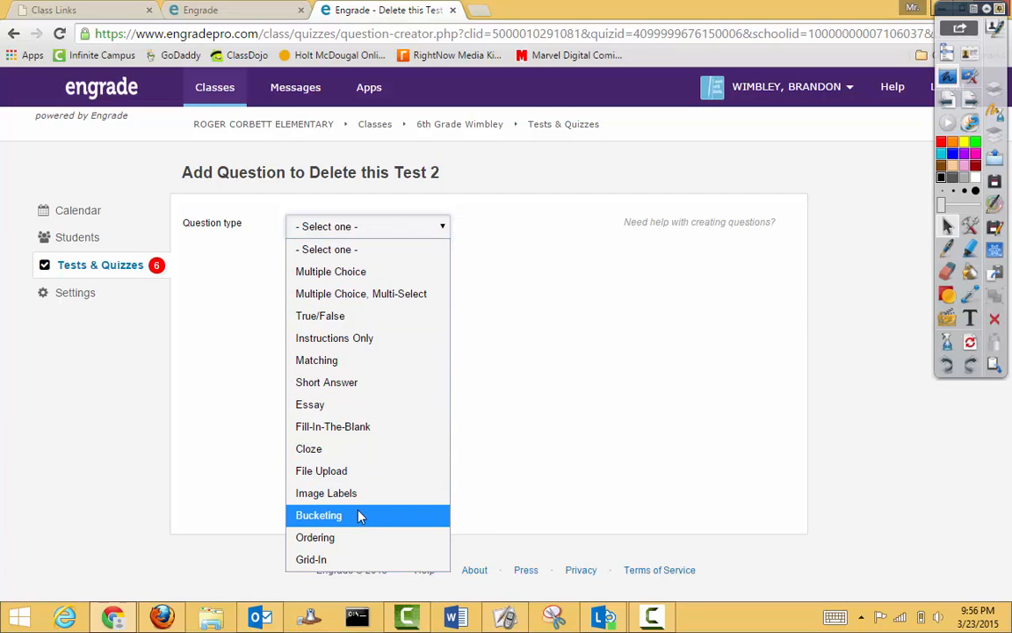
Step: Handwrite "Sample Test" with the pen in the blank area beneath the question creation help link
left_click(948, 247)
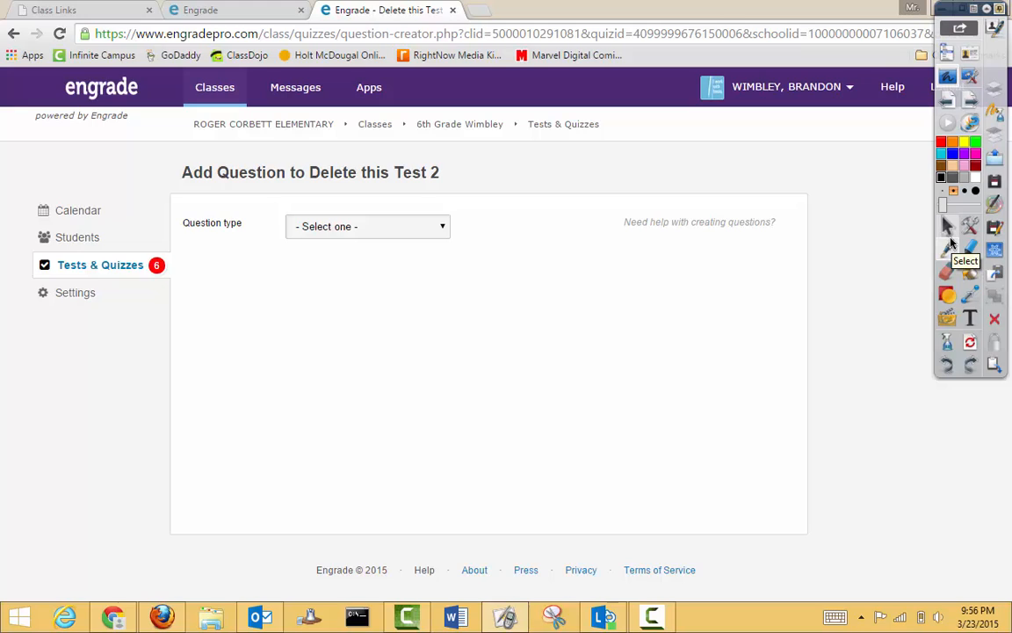
left_click_drag(622, 264, 598, 334)
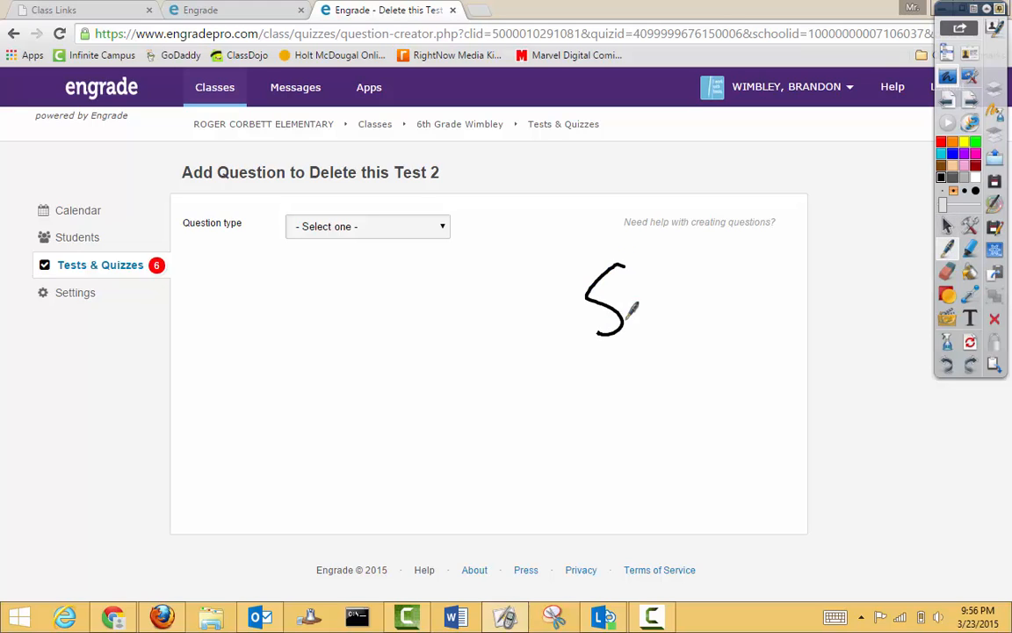
left_click_drag(666, 303, 671, 323)
mouse_move(679, 323)
left_mouse_down()
mouse_move(700, 304)
mouse_move(723, 324)
mouse_move(745, 303)
left_mouse_up()
left_click_drag(773, 244, 775, 339)
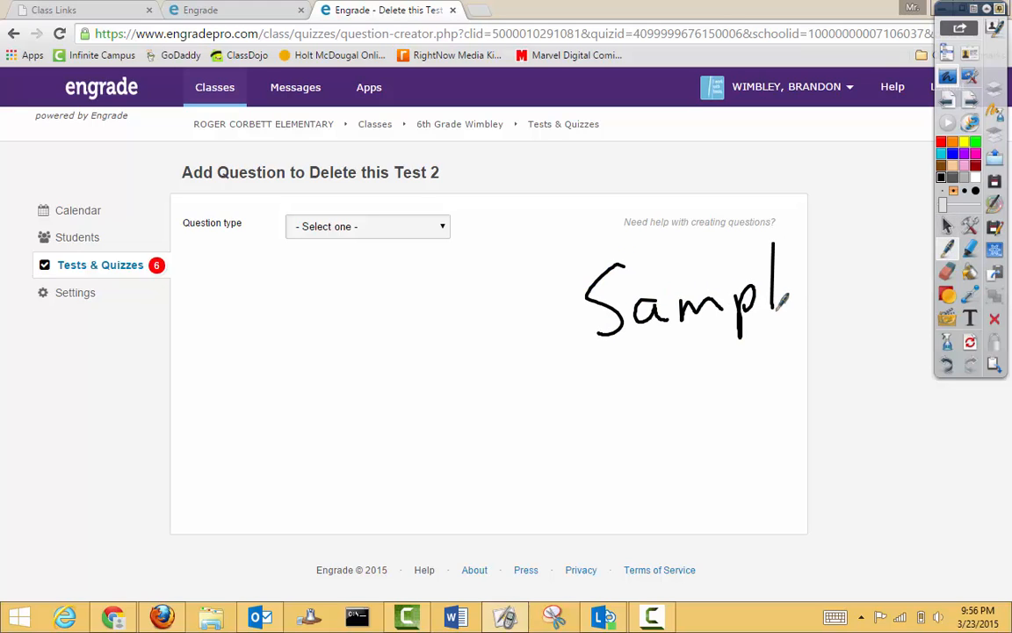
left_click_drag(787, 290, 816, 308)
mouse_move(621, 359)
left_mouse_down()
mouse_move(678, 344)
mouse_move(665, 406)
left_mouse_up()
left_click_drag(684, 384, 712, 395)
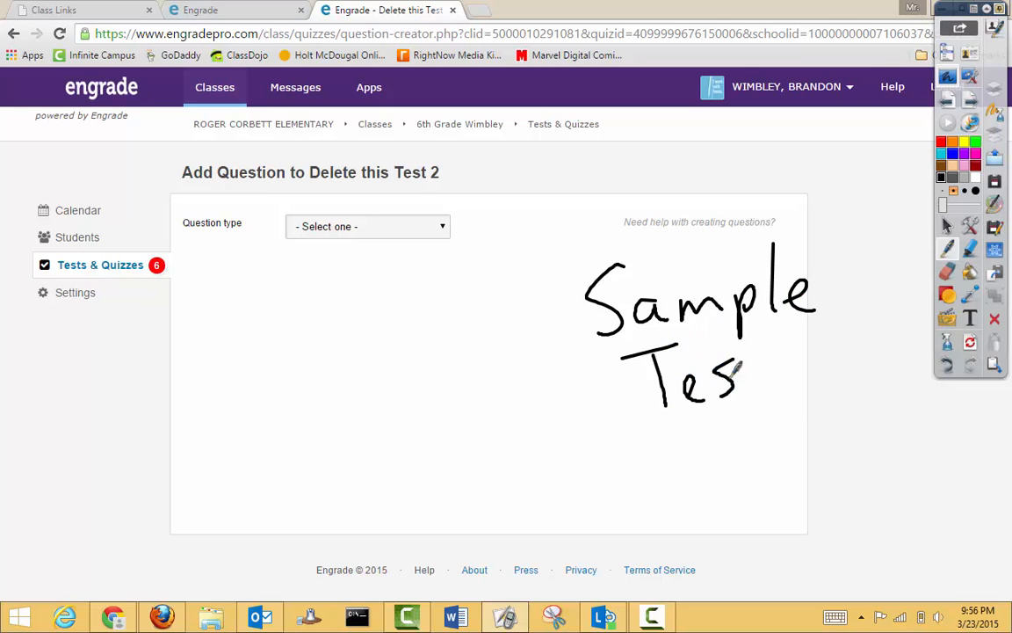
mouse_move(762, 326)
left_mouse_down()
mouse_move(771, 384)
mouse_move(785, 347)
left_mouse_up()
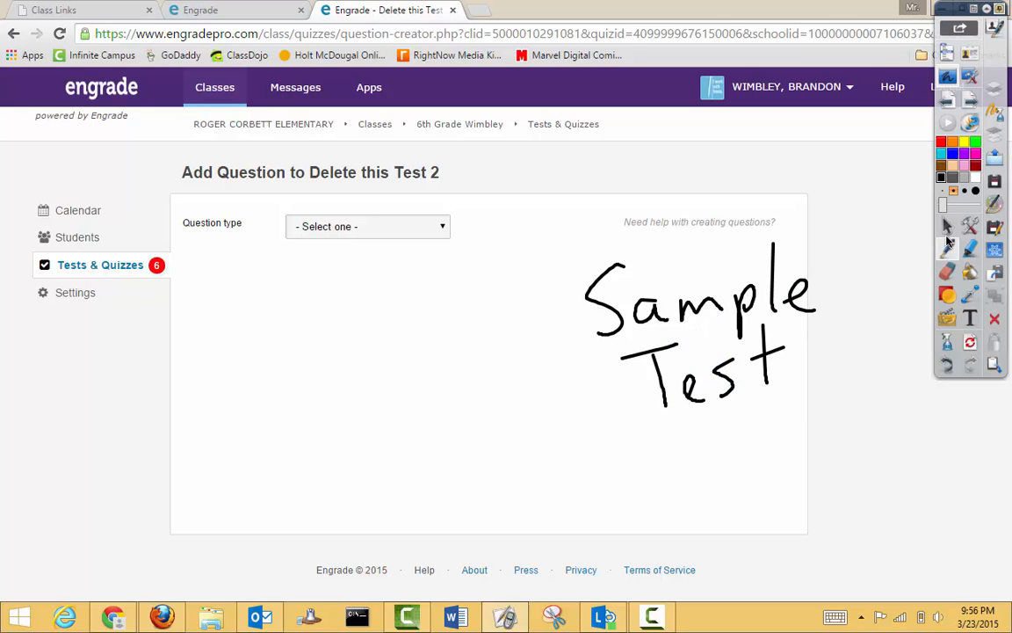
Step: Set the question type to Multiple Choice, Multi-Select and clear the handwritten annotation
left_click(391, 227)
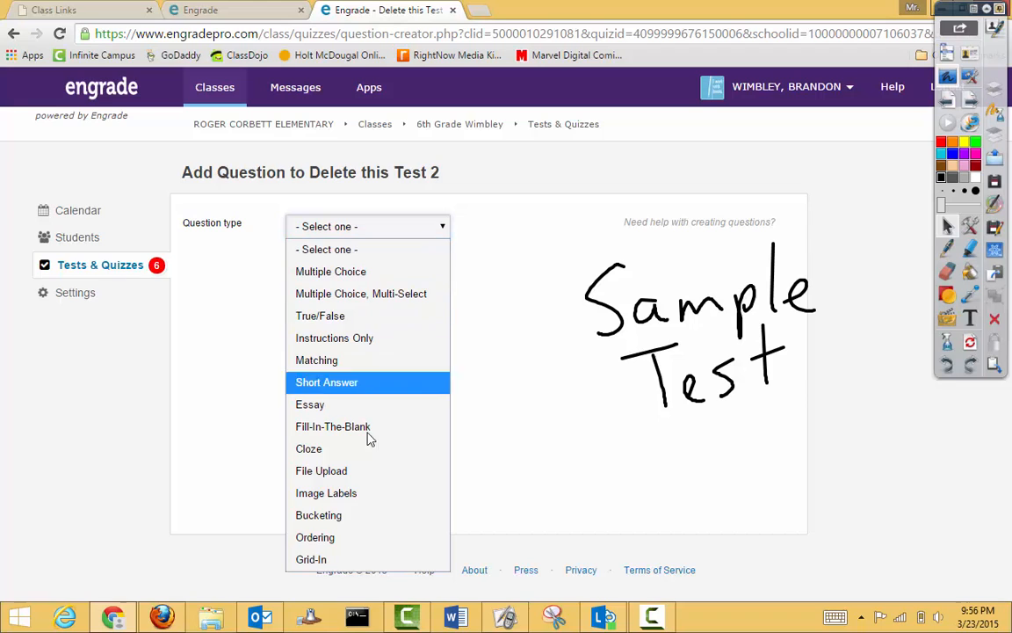
left_click(358, 299)
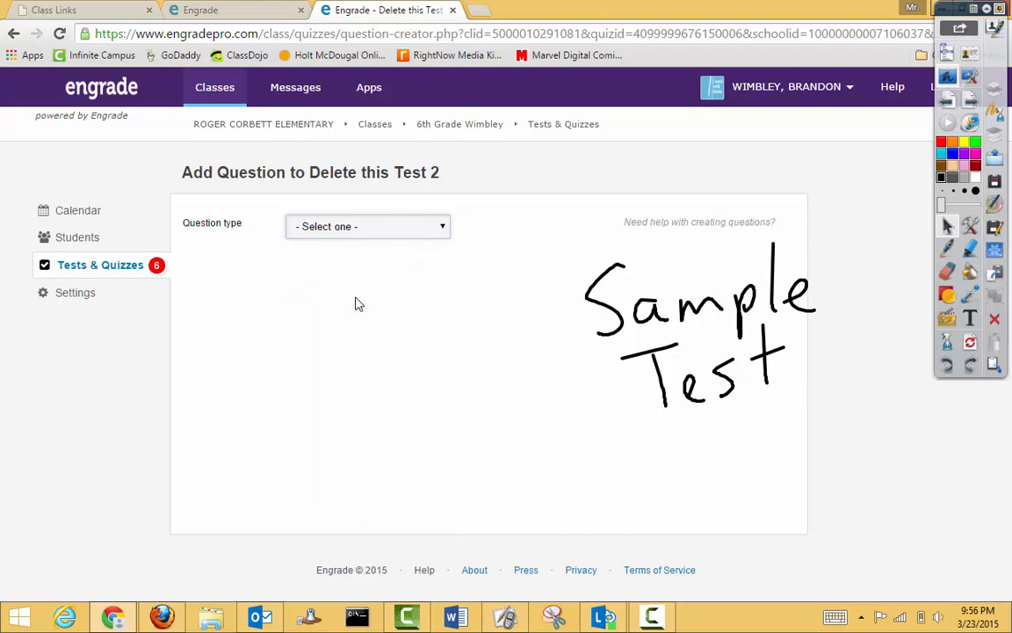
left_click(975, 345)
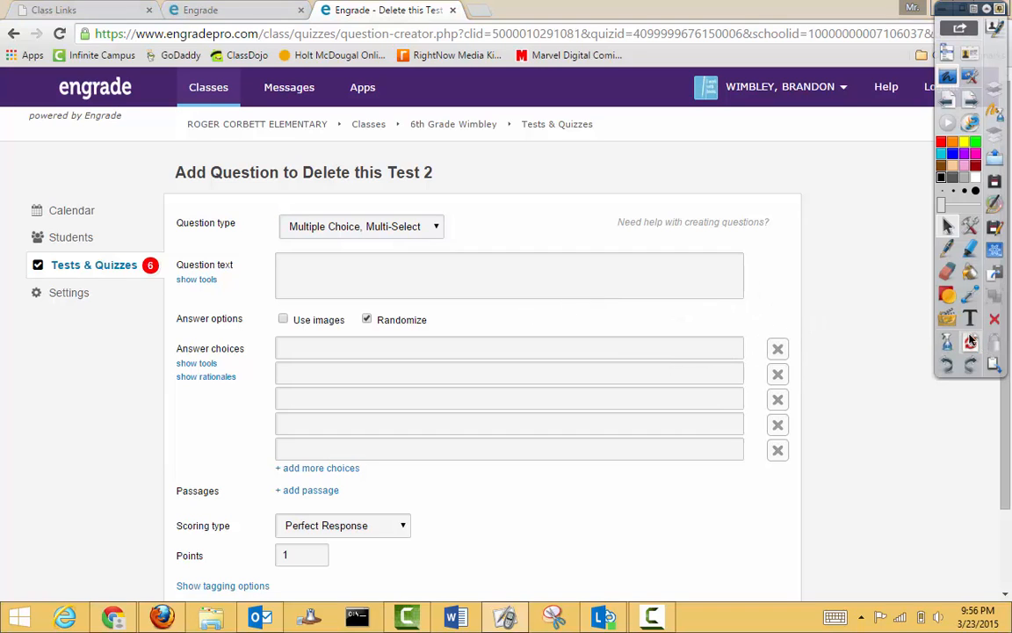
left_click(970, 318)
left_click(430, 262)
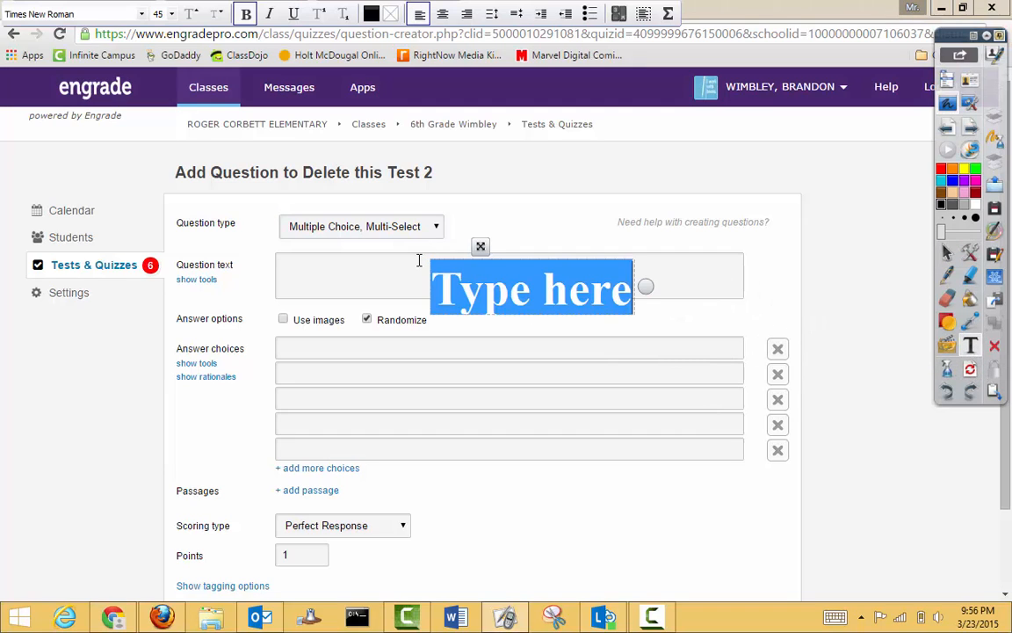
left_click(818, 281)
Step: Enter the question text "Who were the best basketball coaches ever at UNR?"
left_click(637, 268)
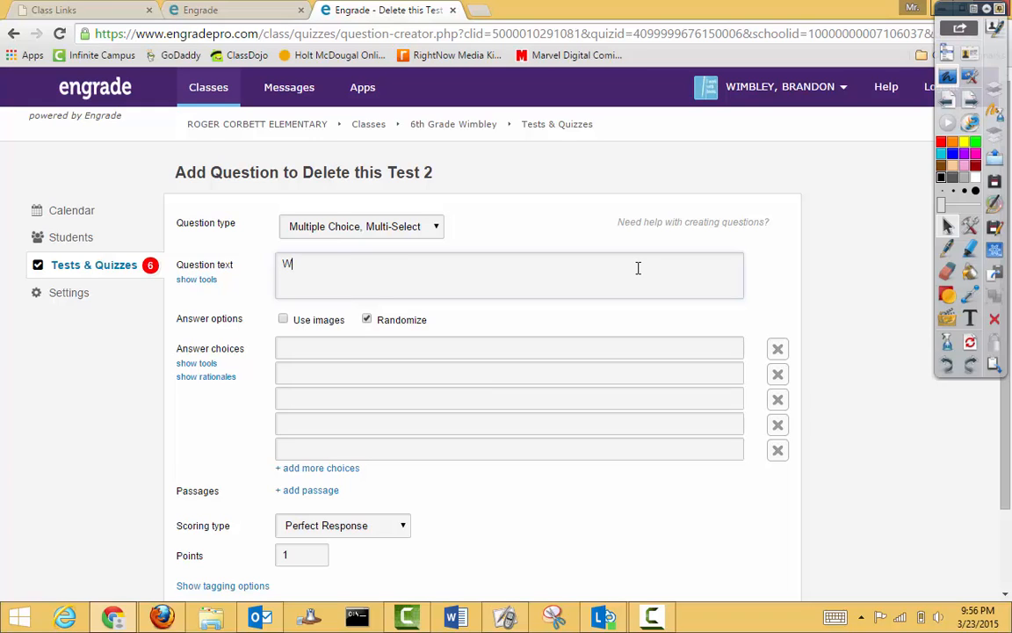
type("Who were the best baske")
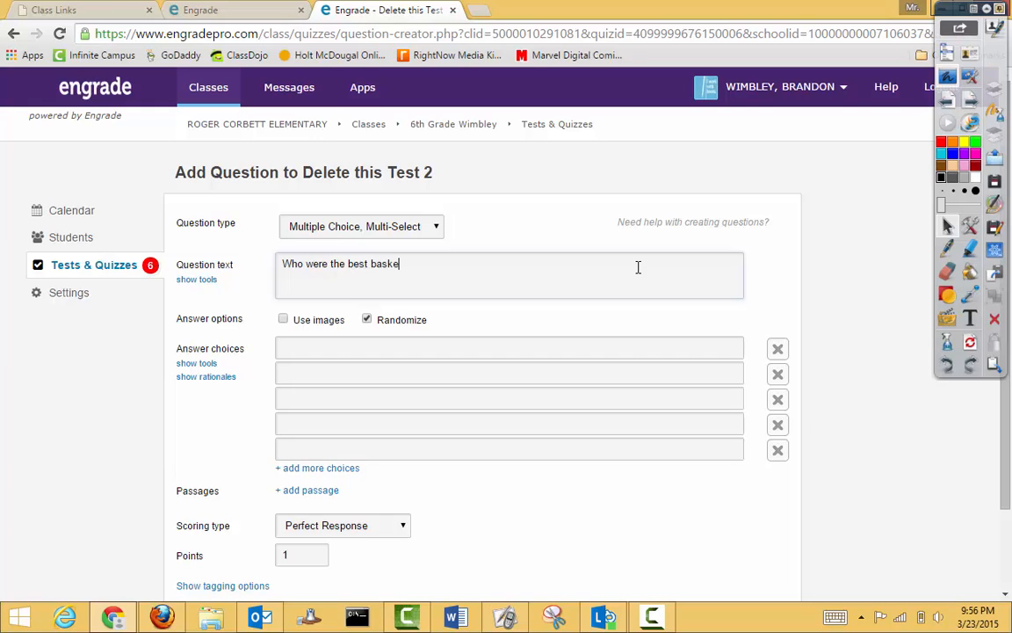
type("tball coaches ever at UNR?")
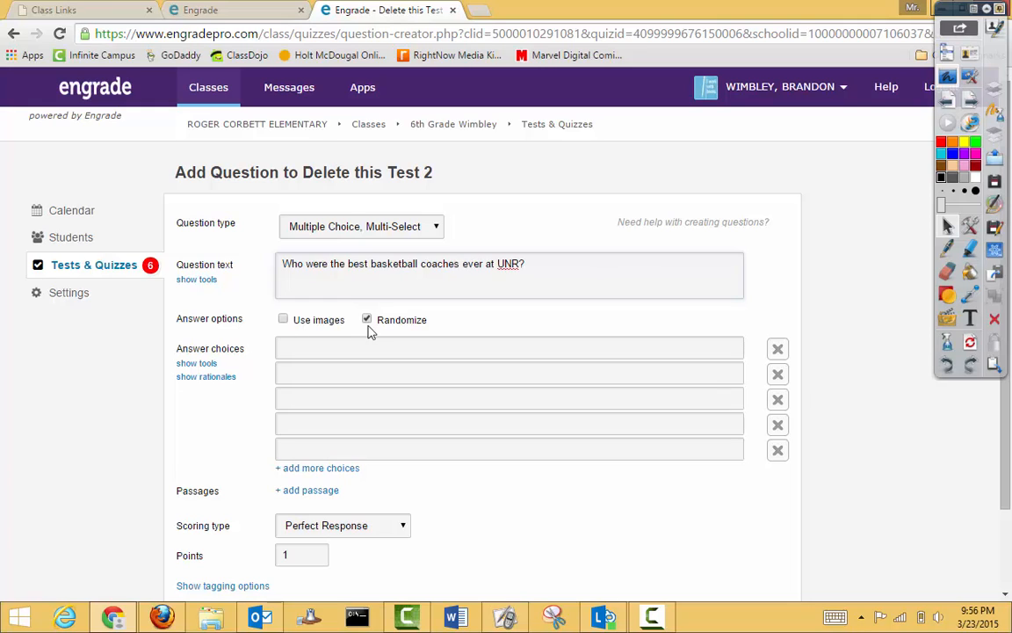
Step: Fill in five answer choices: Trent Johnson, Mark Fox, Coach Carter, Sonny Allen and the teacher's own full name
left_click(295, 348)
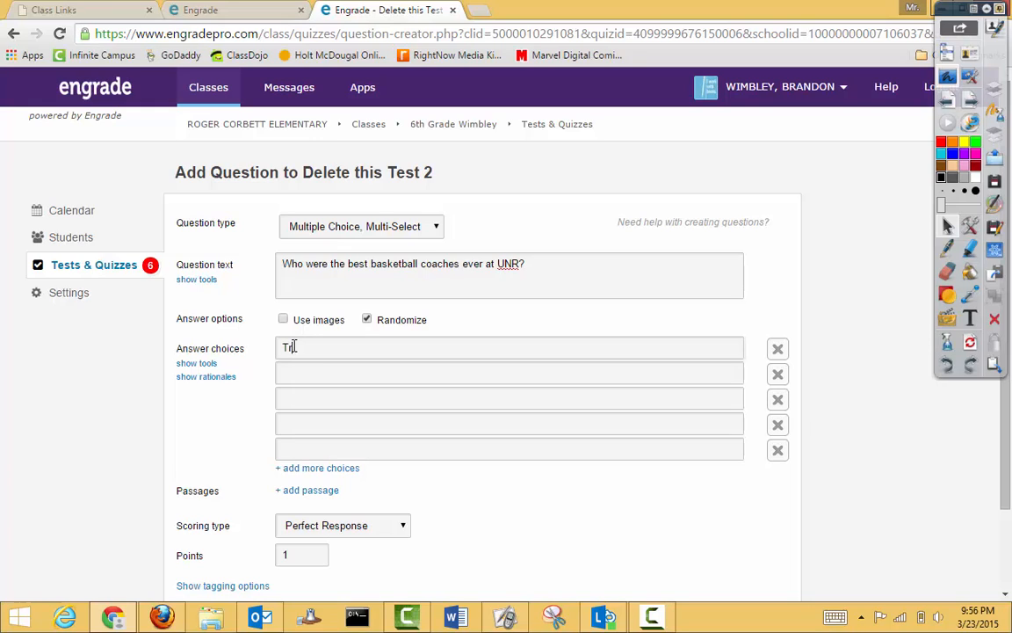
type("Trent Johnson")
key("Tab")
type("M")
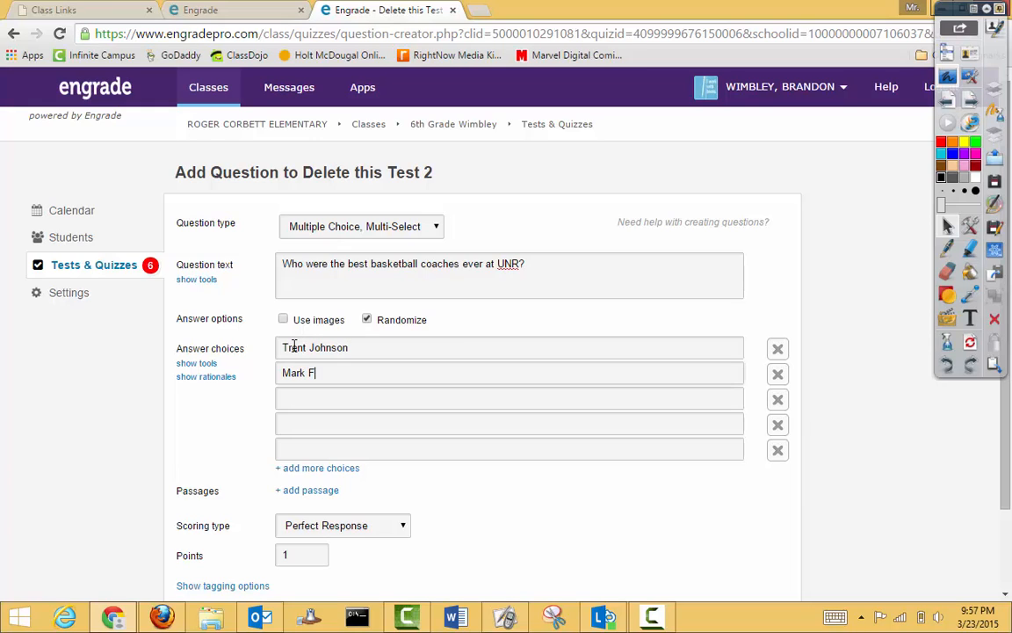
key("Tab")
type("oach")
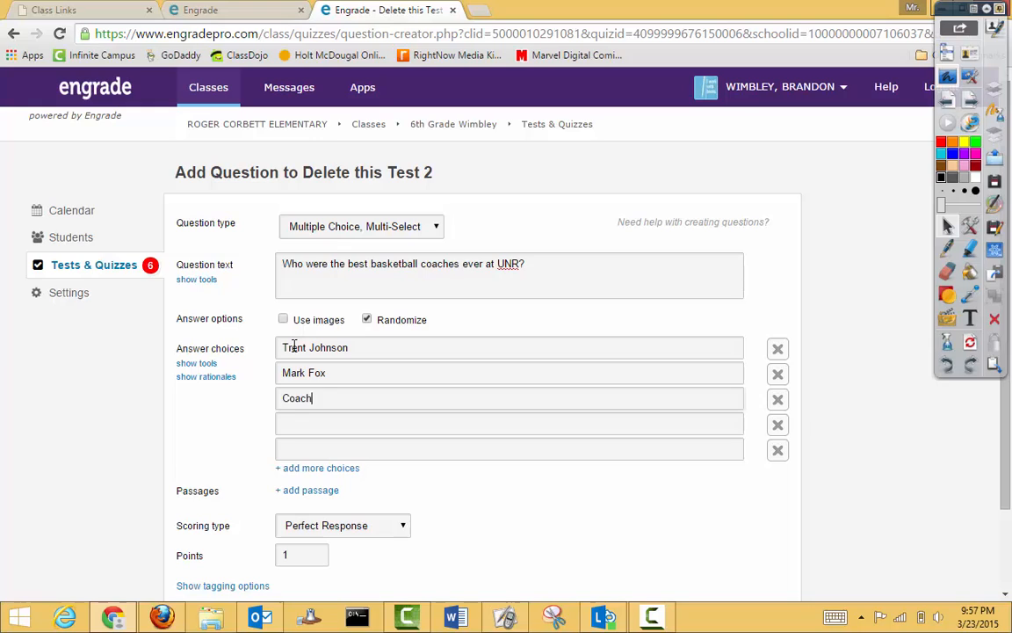
key("Tab")
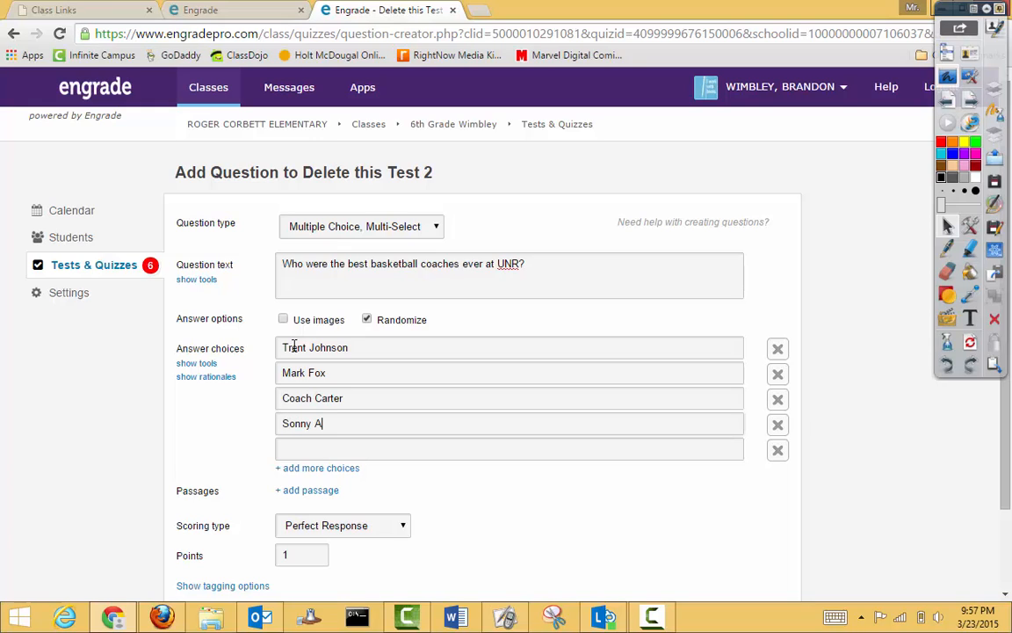
type("Sonny Allen")
key("Tab")
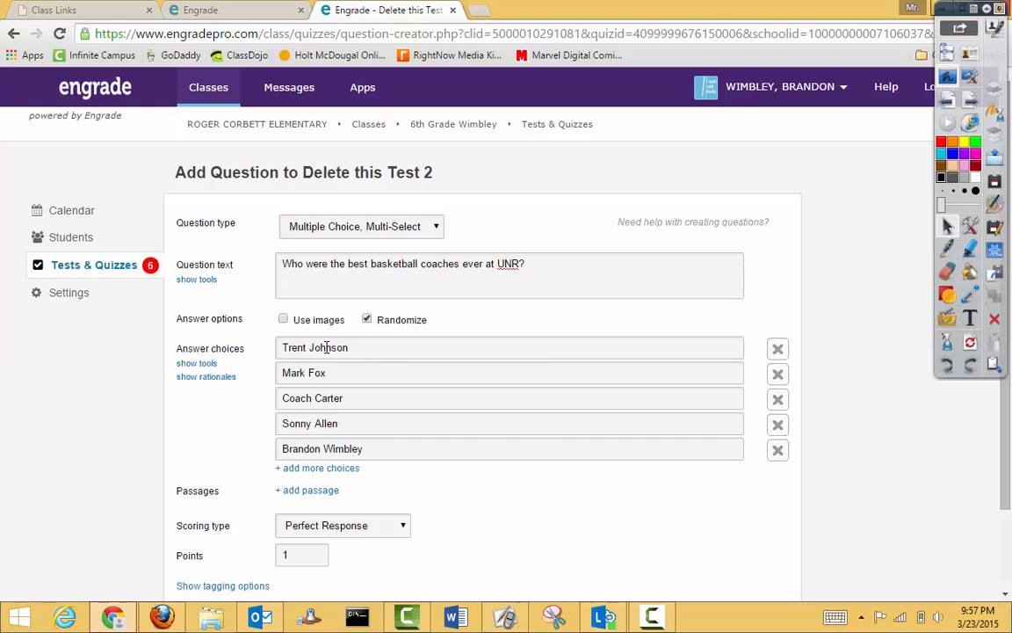
Step: Mark only the first four answer choices as correct and set the question's points to 4
left_click(780, 350)
left_click(778, 374)
left_click(778, 400)
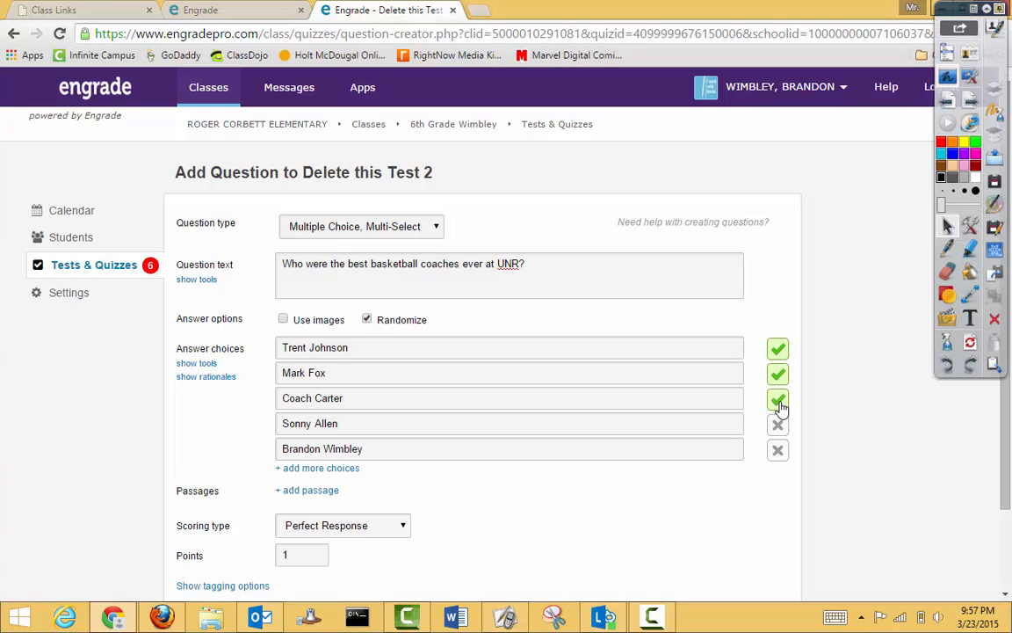
left_click(779, 428)
left_click(778, 452)
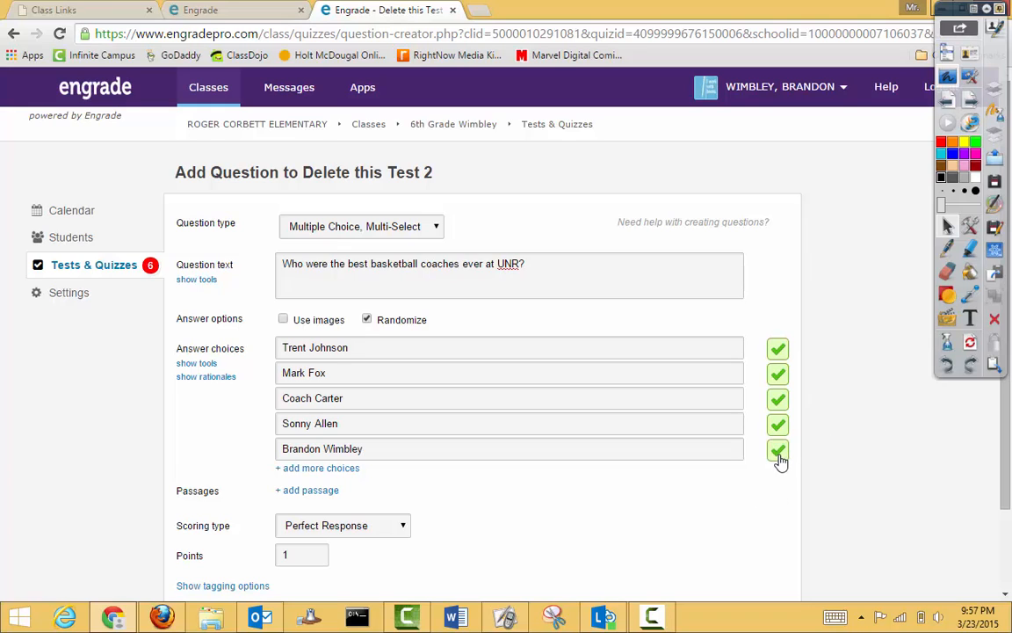
left_click(778, 452)
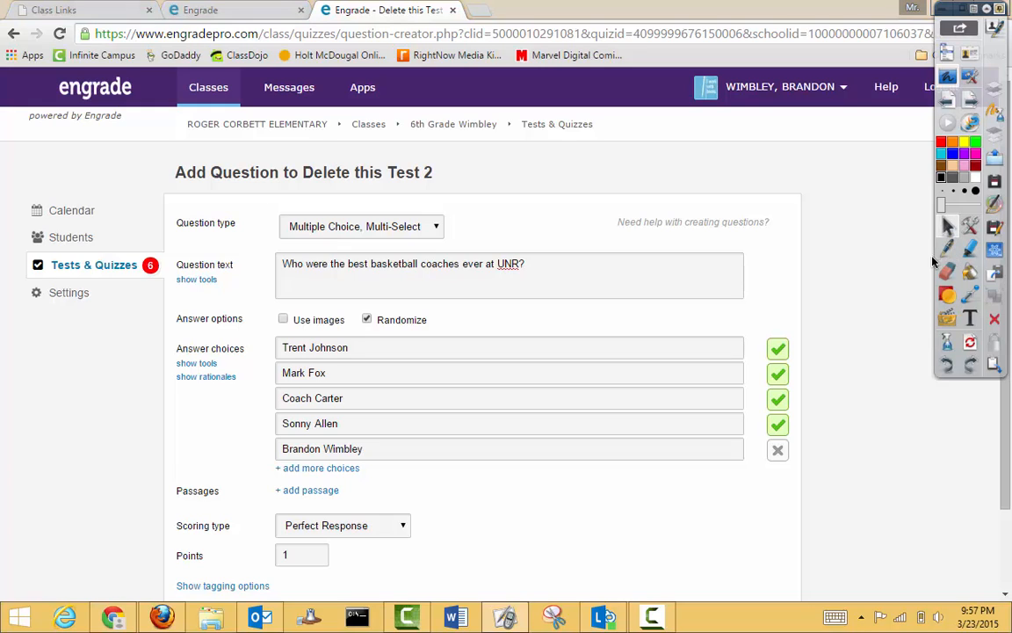
left_click(313, 553)
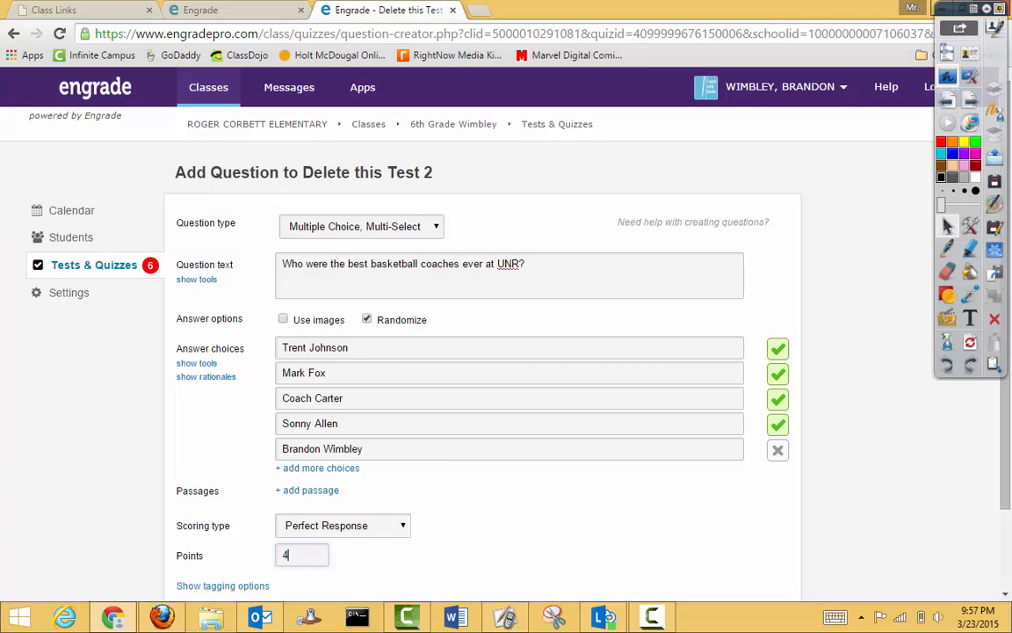
Step: Draw pen check marks beside the four correct answer choices and erase the one beside the fourth
left_click(948, 247)
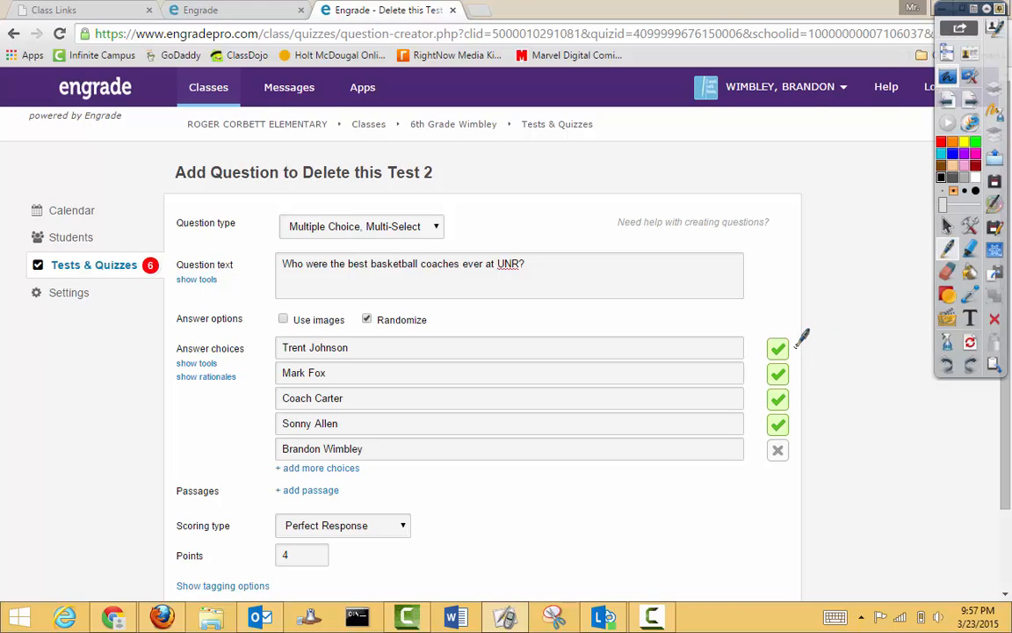
left_click_drag(791, 351, 815, 330)
left_click_drag(789, 375, 816, 358)
mouse_move(789, 394)
left_mouse_down()
mouse_move(815, 385)
mouse_move(821, 402)
left_mouse_up()
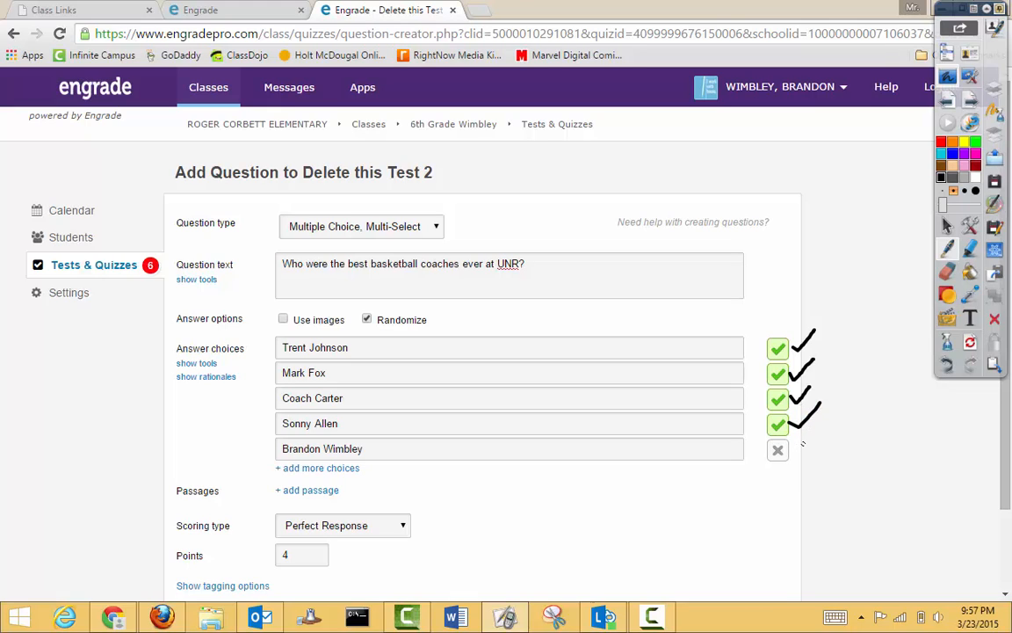
left_click(947, 272)
mouse_move(837, 425)
left_mouse_down()
mouse_move(818, 436)
mouse_move(879, 447)
left_mouse_up()
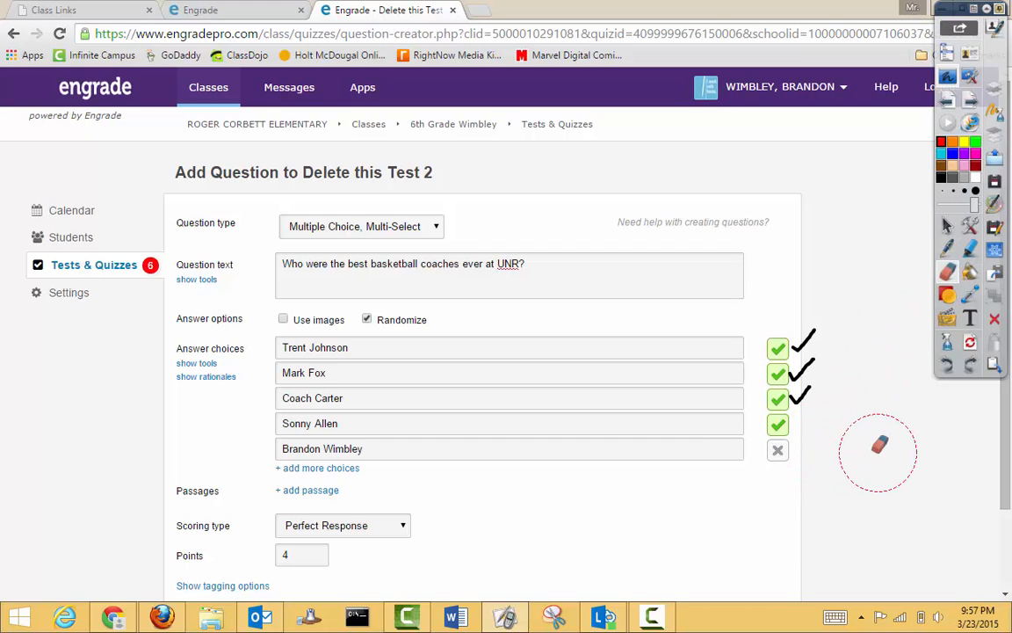
Step: Draw a pen circle below the answer choice marks and erase it together with the remaining pen check marks
left_click(948, 249)
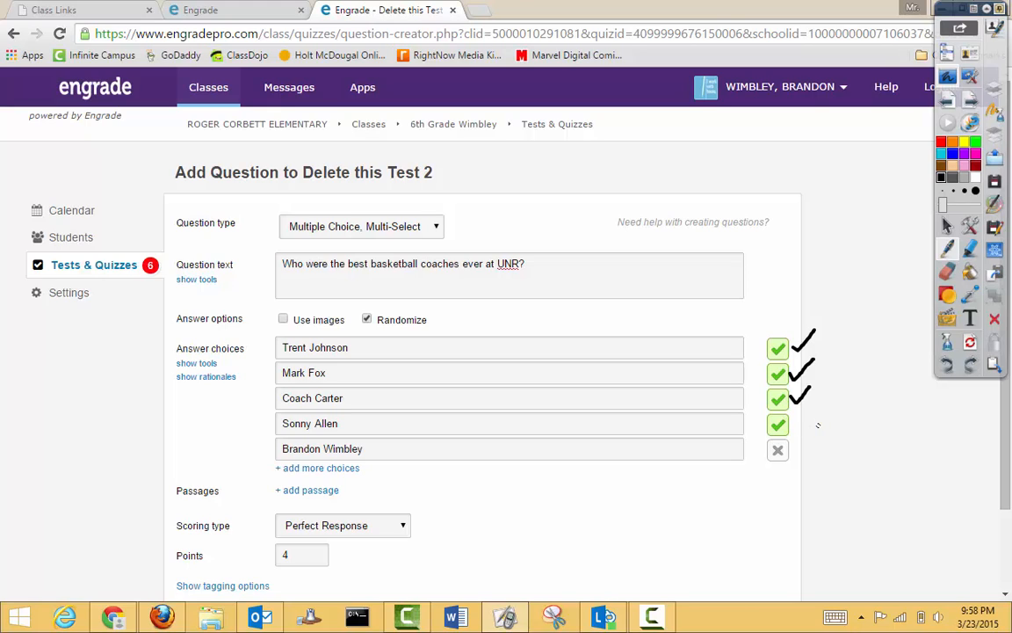
mouse_move(791, 487)
left_mouse_down()
mouse_move(804, 502)
mouse_move(789, 483)
left_mouse_up()
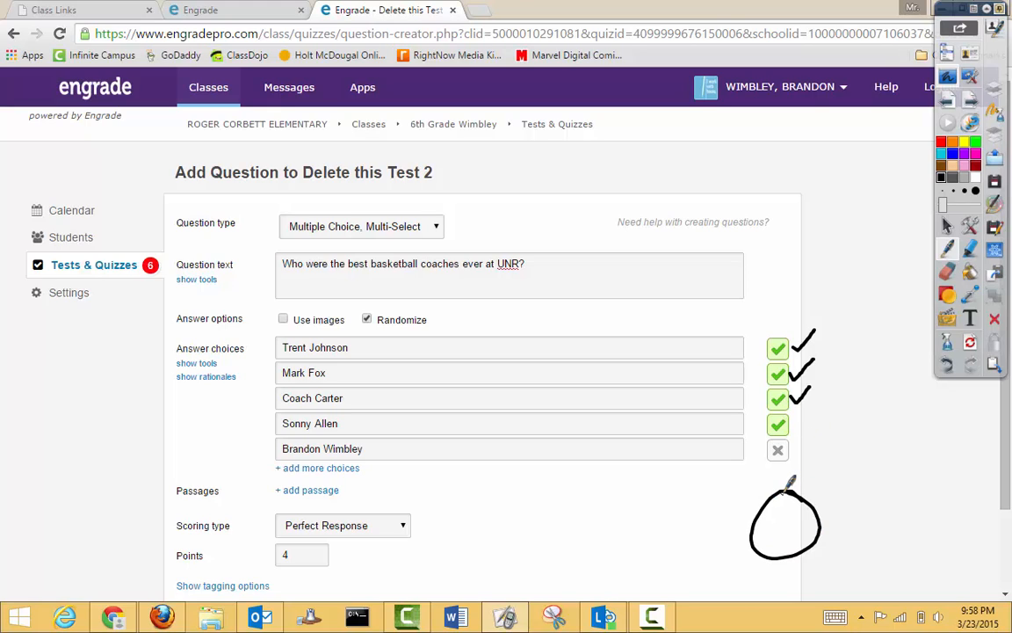
left_click(948, 273)
mouse_move(804, 334)
left_mouse_down()
mouse_move(775, 519)
mouse_move(796, 532)
mouse_move(813, 527)
left_mouse_up()
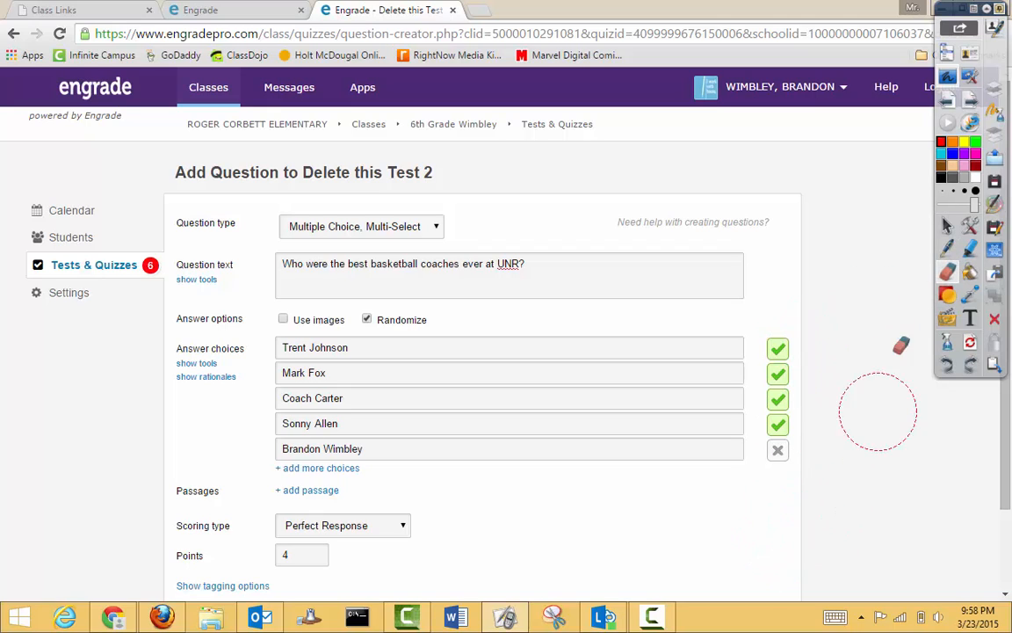
Step: Set the question's scoring type to Additive with Negation
left_click(948, 229)
left_click(350, 525)
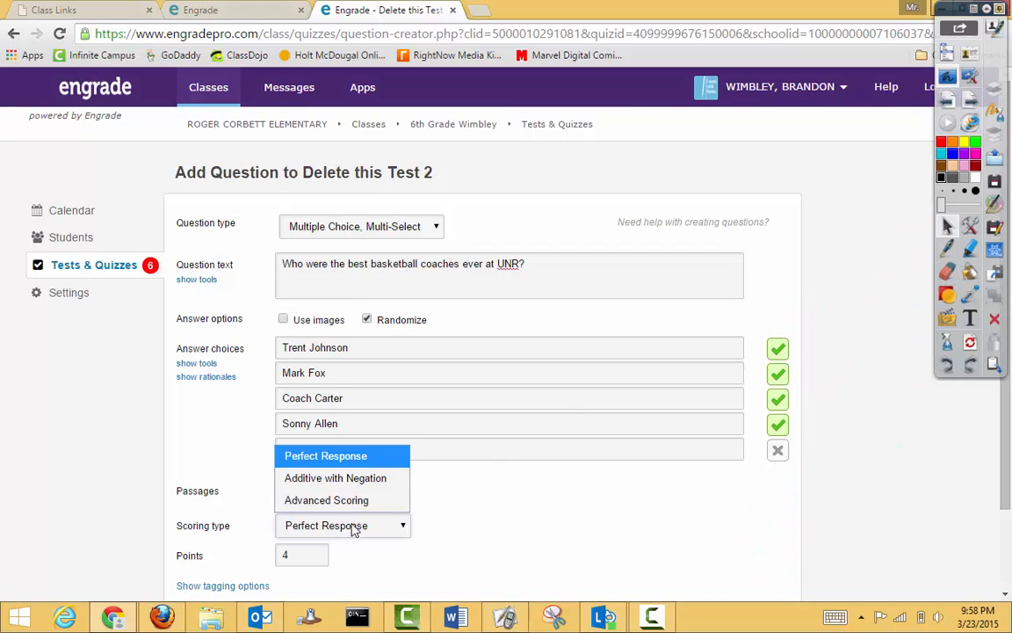
left_click(364, 481)
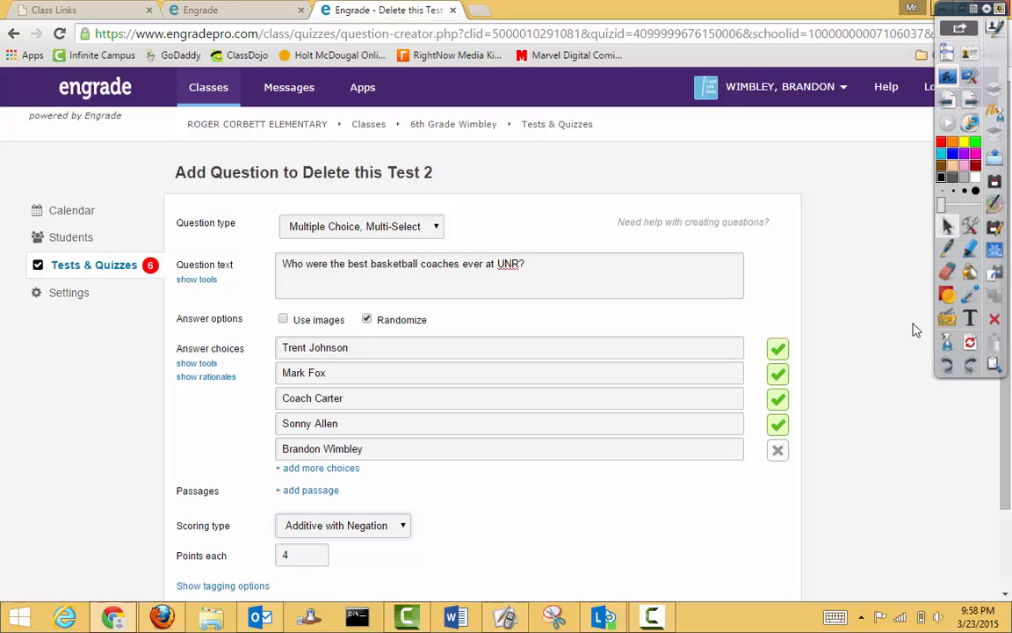
left_click(947, 249)
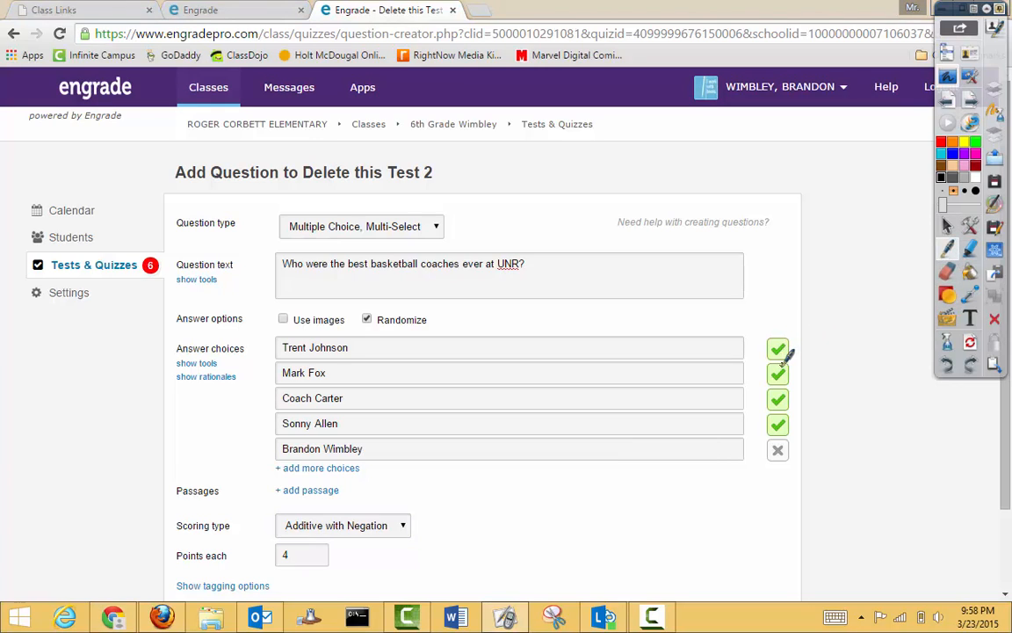
left_click(781, 424)
left_click(970, 319)
left_click(947, 253)
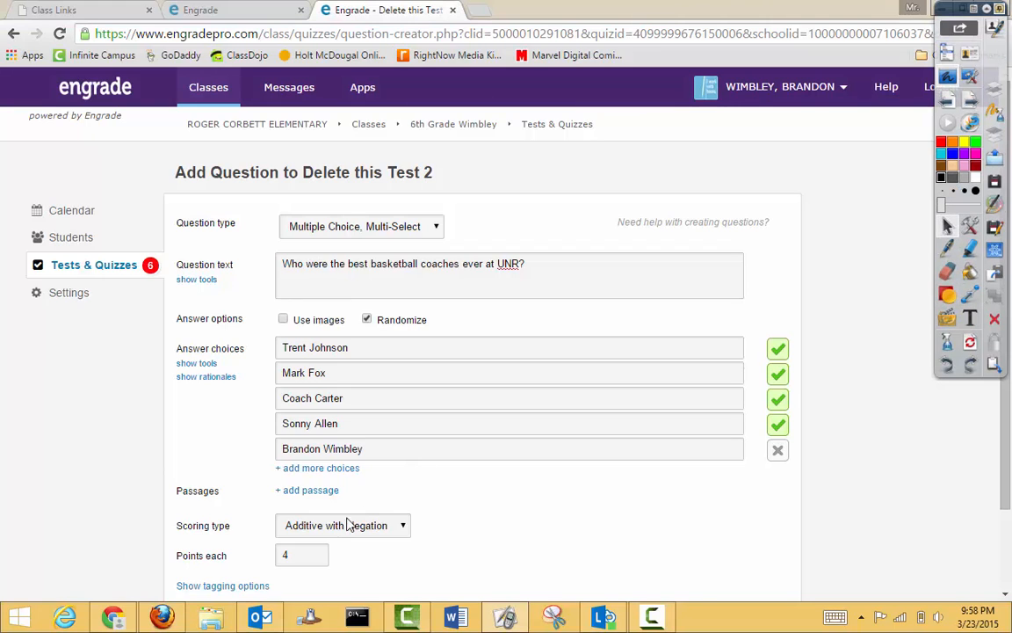
Step: Set the points for each correct answer to 1
left_click(305, 555)
key("BackSpace")
type("1")
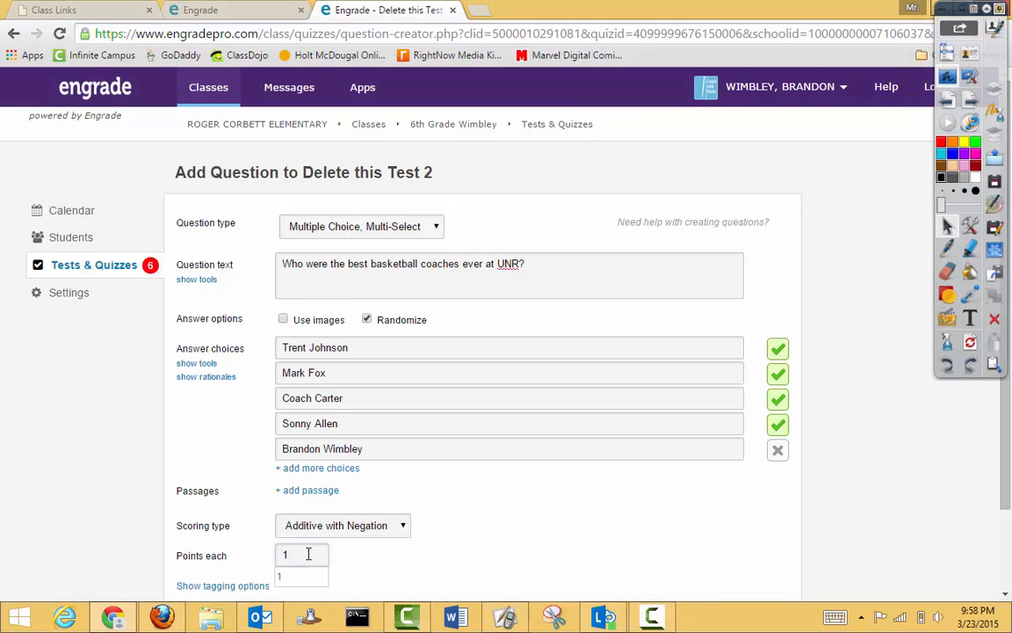
left_click(472, 562)
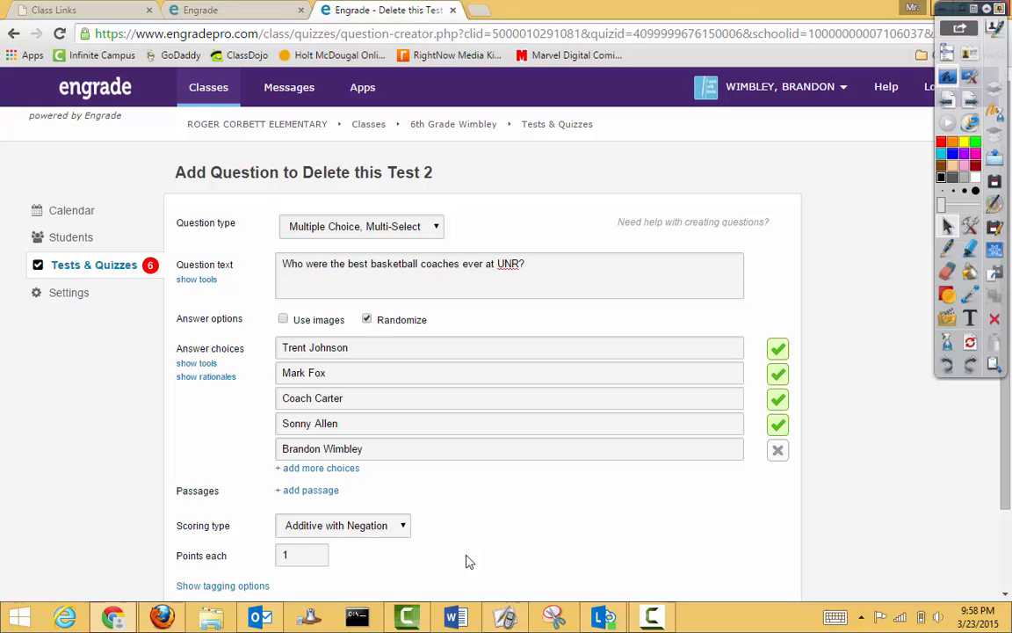
Step: Draw pen check marks beside the first three correct answer choices
left_click(947, 249)
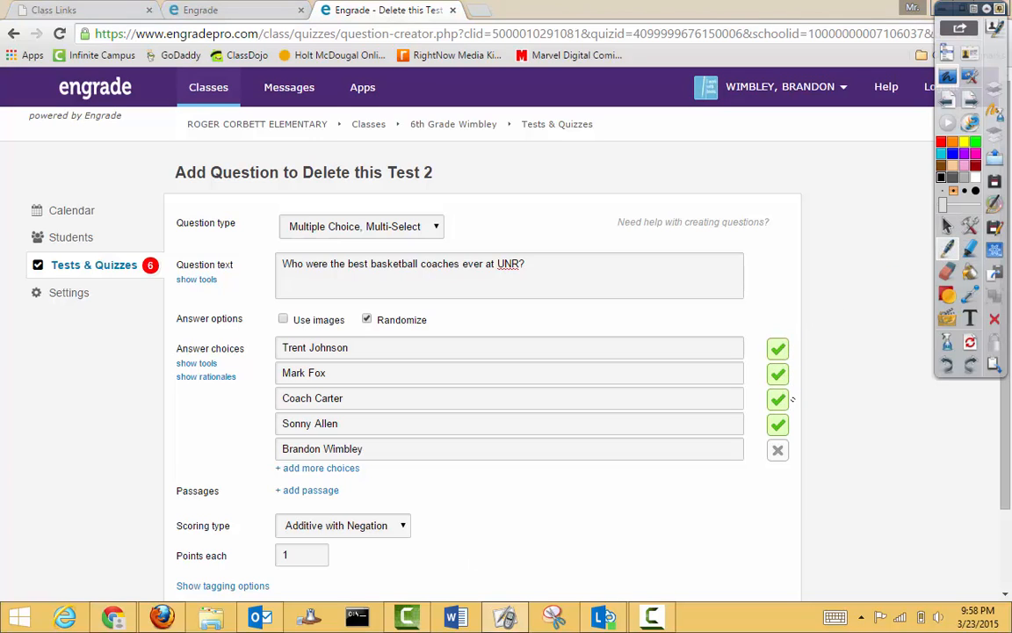
mouse_move(795, 344)
left_mouse_down()
mouse_move(817, 330)
mouse_move(821, 353)
mouse_move(799, 400)
mouse_move(826, 378)
left_mouse_up()
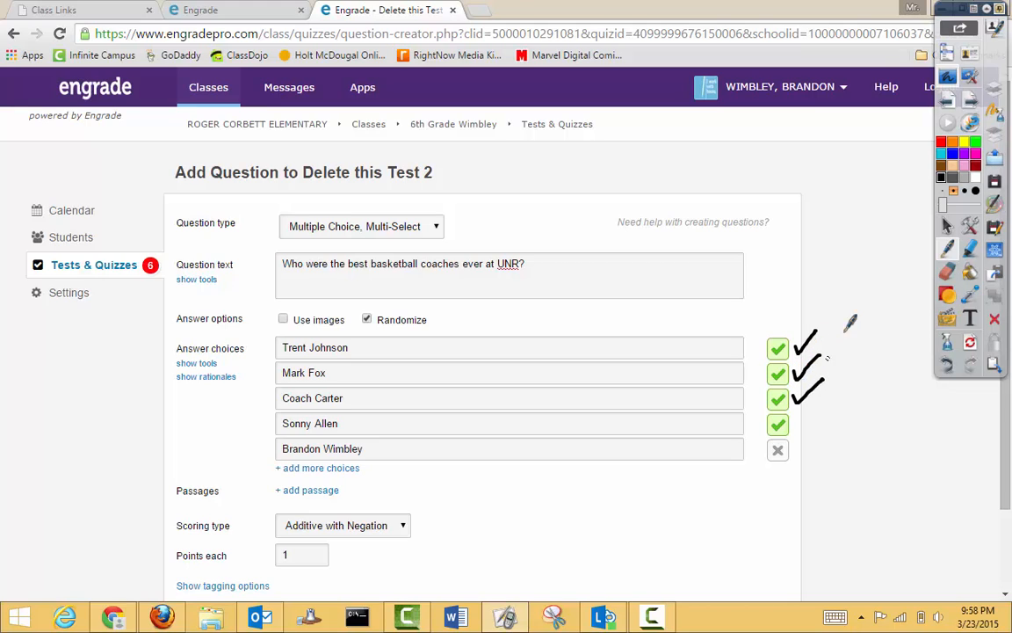
Step: Illustrate the negated score in pen with a black 3, a red check beside the incorrect last choice, and a red -1 over a line and 2
mouse_move(860, 341)
left_mouse_down()
mouse_move(877, 349)
mouse_move(859, 379)
left_mouse_up()
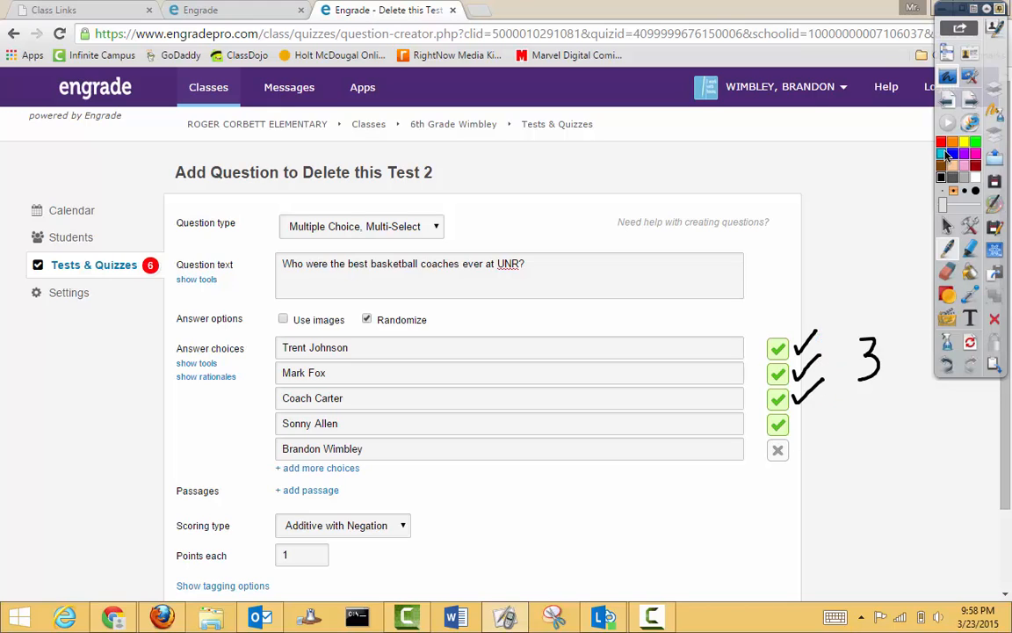
left_click(941, 141)
left_click_drag(791, 446, 824, 425)
left_click_drag(845, 438, 872, 446)
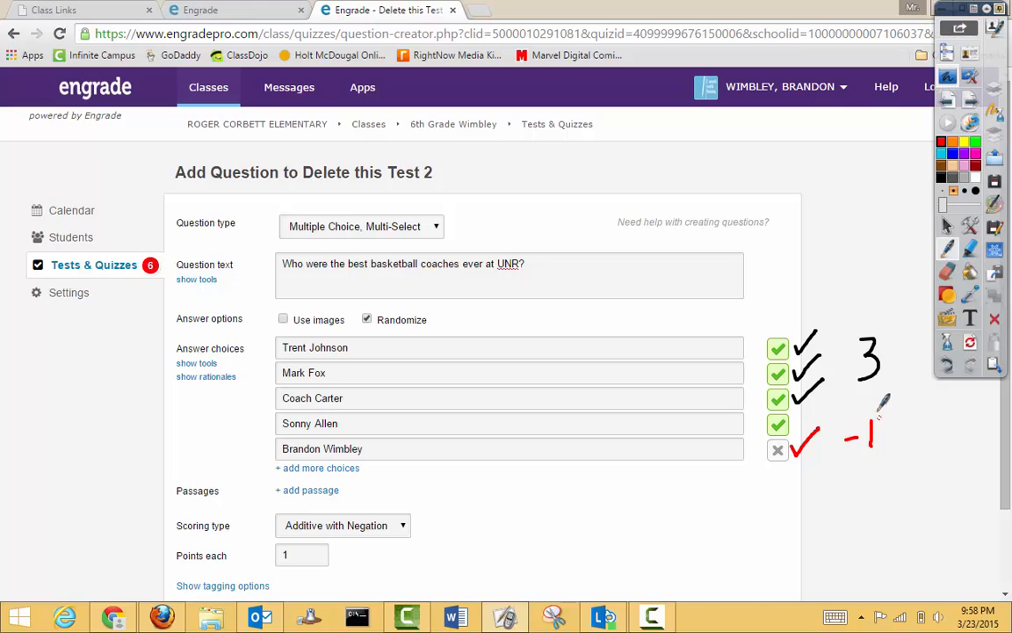
left_click_drag(820, 466, 922, 449)
mouse_move(857, 481)
left_mouse_down()
mouse_move(854, 528)
mouse_move(894, 525)
left_mouse_up()
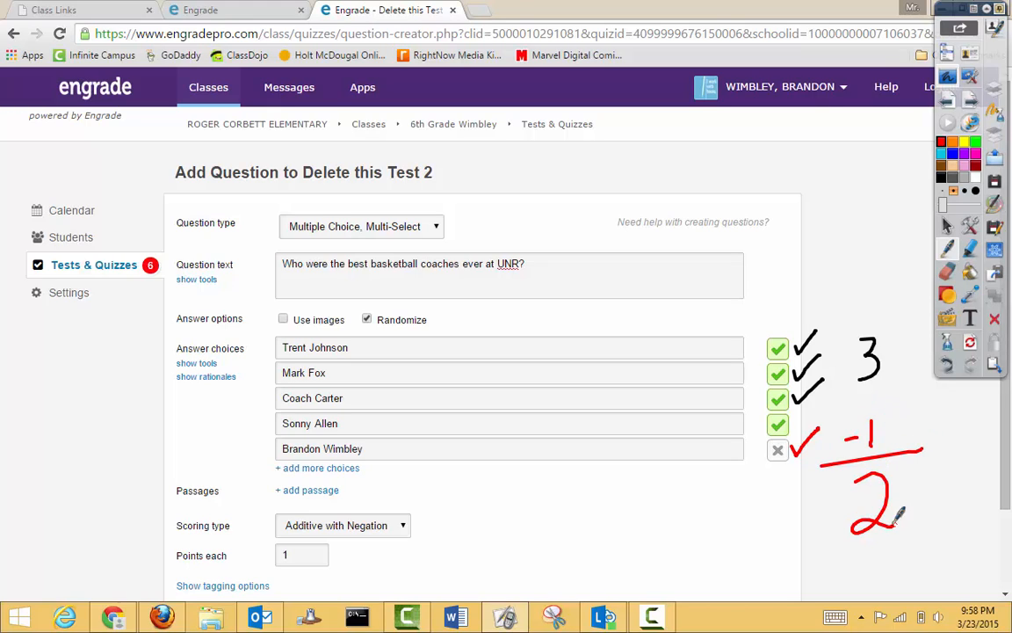
Step: Erase all pen check marks and handwritten score numbers beside the answer choices
left_click(948, 272)
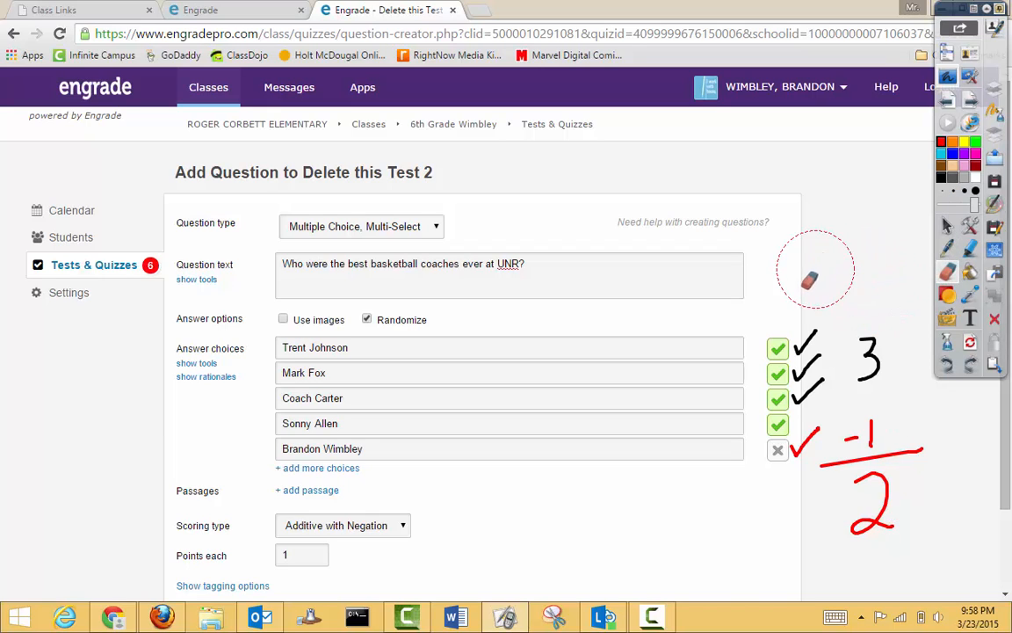
mouse_move(809, 279)
left_mouse_down()
mouse_move(790, 452)
mouse_move(892, 387)
mouse_move(870, 463)
left_mouse_up()
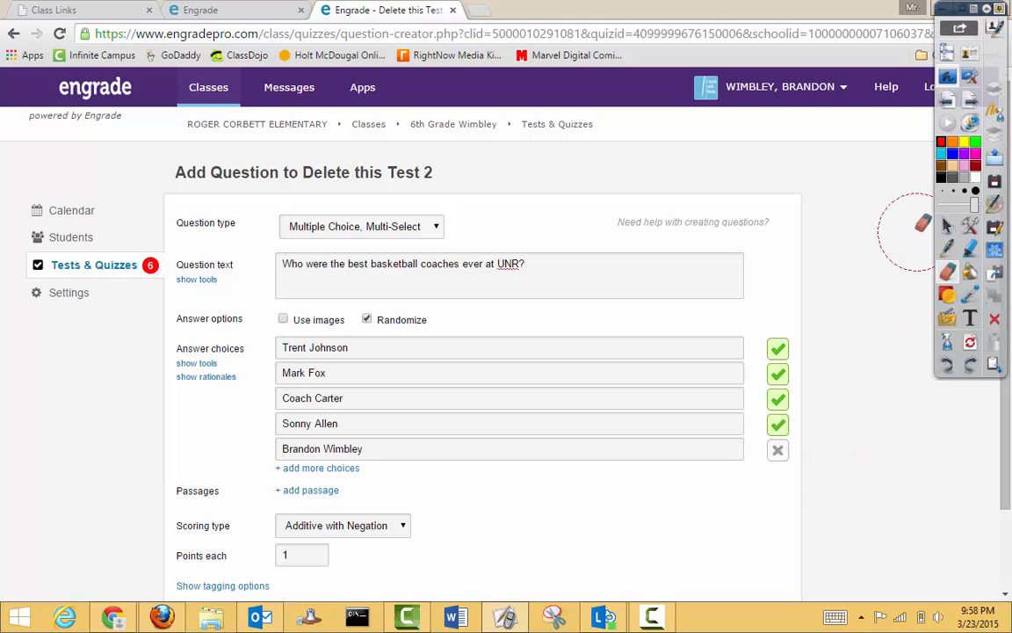
left_click(948, 227)
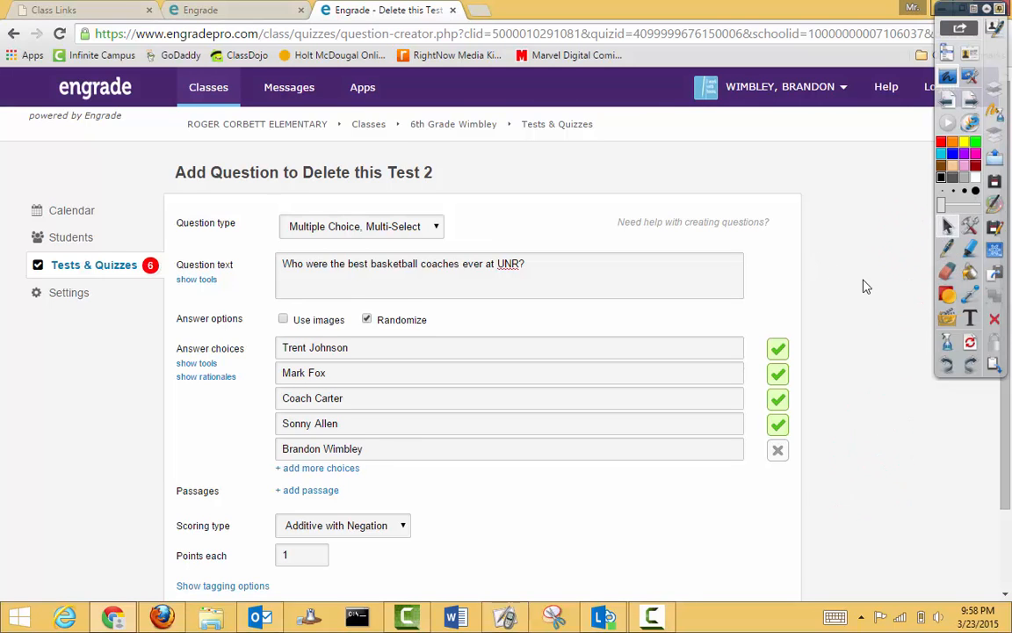
Step: Set the question's scoring type to Advanced Scoring
scroll(859, 288, "down", 1)
left_click(354, 447)
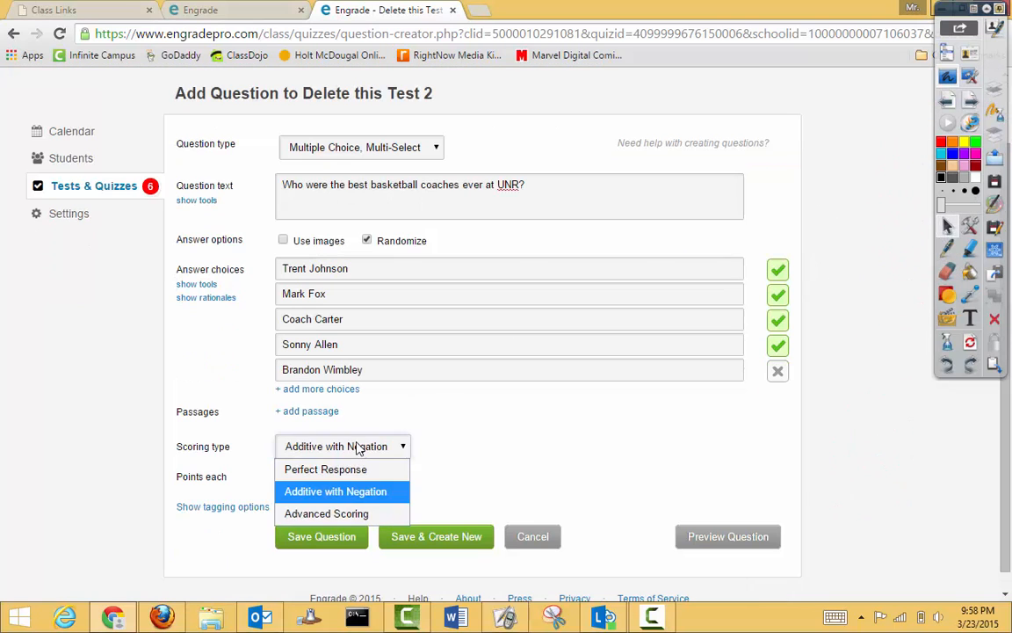
left_click(332, 514)
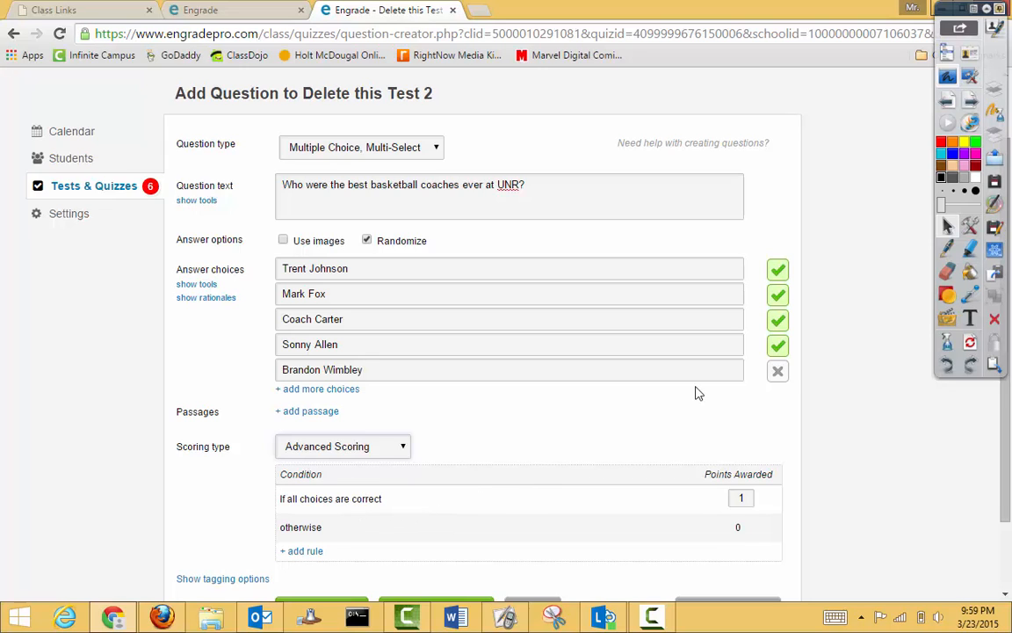
Step: Draw red pen check marks beside the four correct answer choices
left_click(950, 250)
left_click_drag(798, 263, 827, 251)
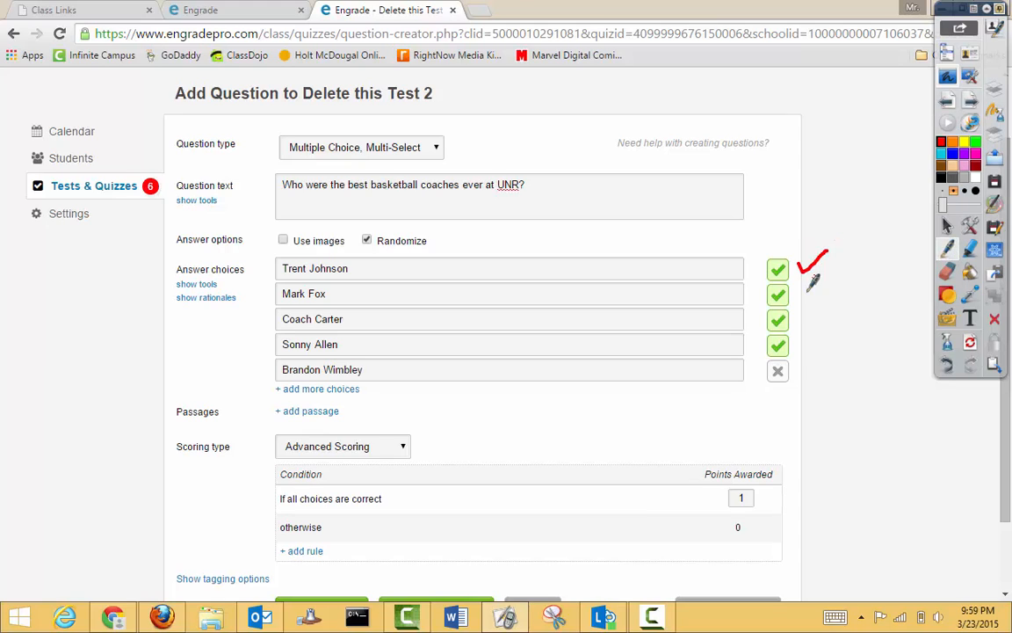
left_click_drag(798, 286, 826, 277)
left_click_drag(798, 312, 826, 304)
left_click_drag(800, 340, 832, 321)
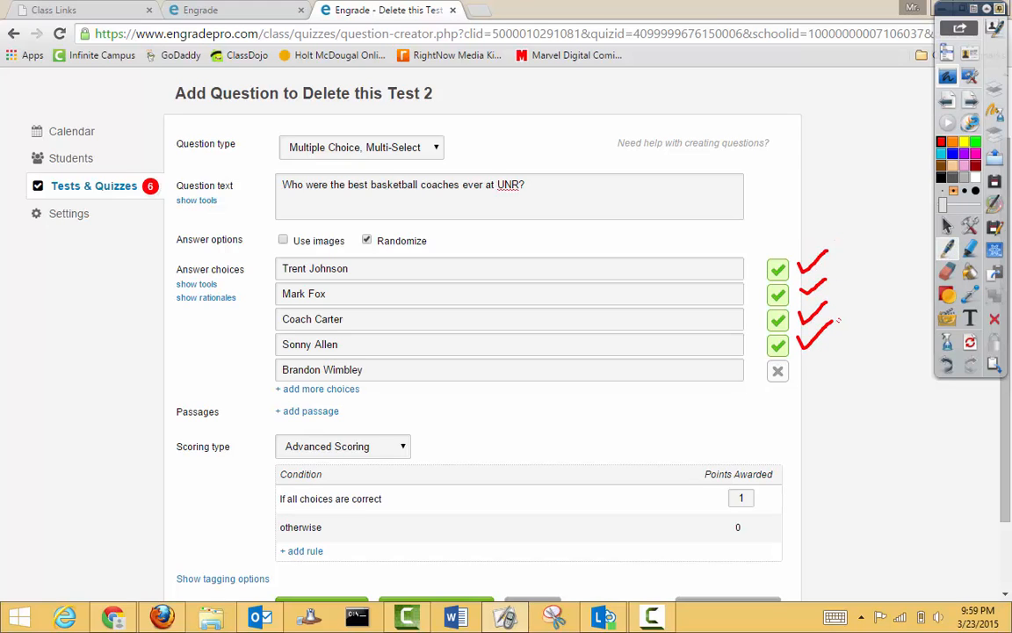
Step: Award 4 points when all choices are correct, and add a rule for 4 selected and 3 correct
left_click(947, 227)
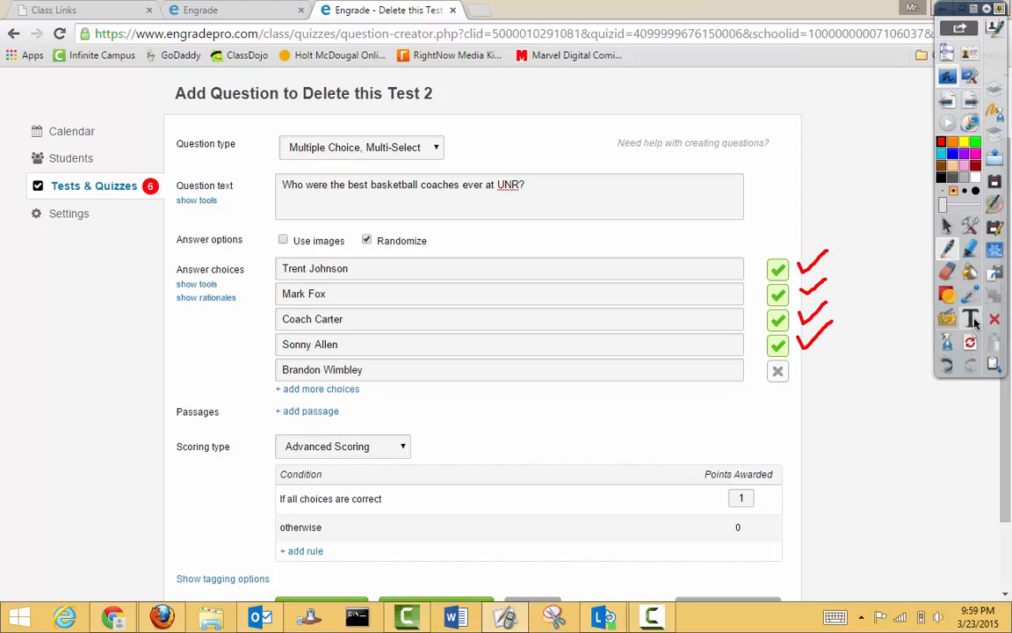
left_click(746, 499)
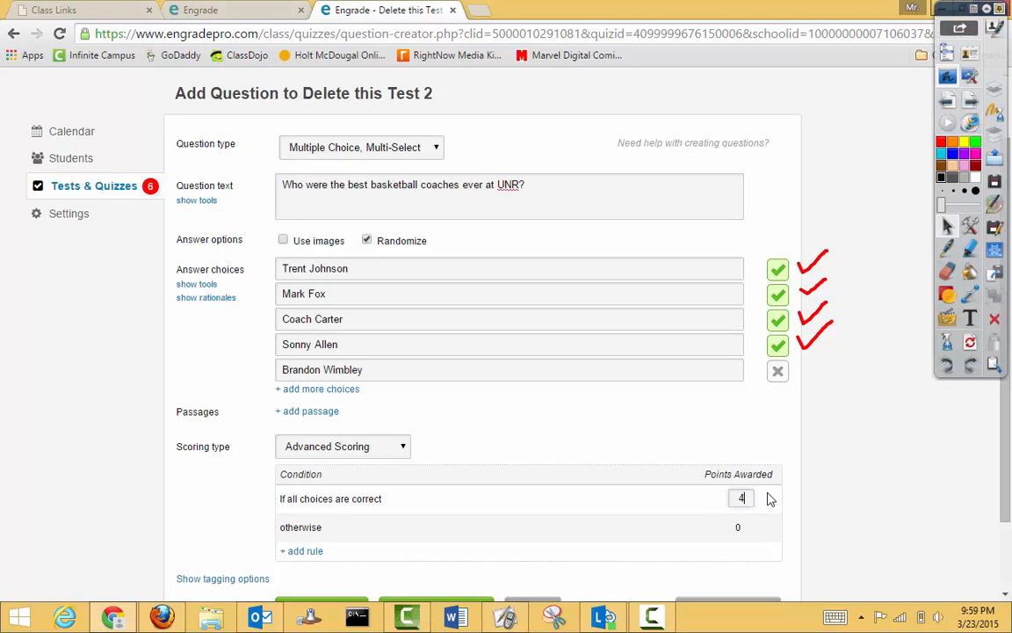
left_click(299, 551)
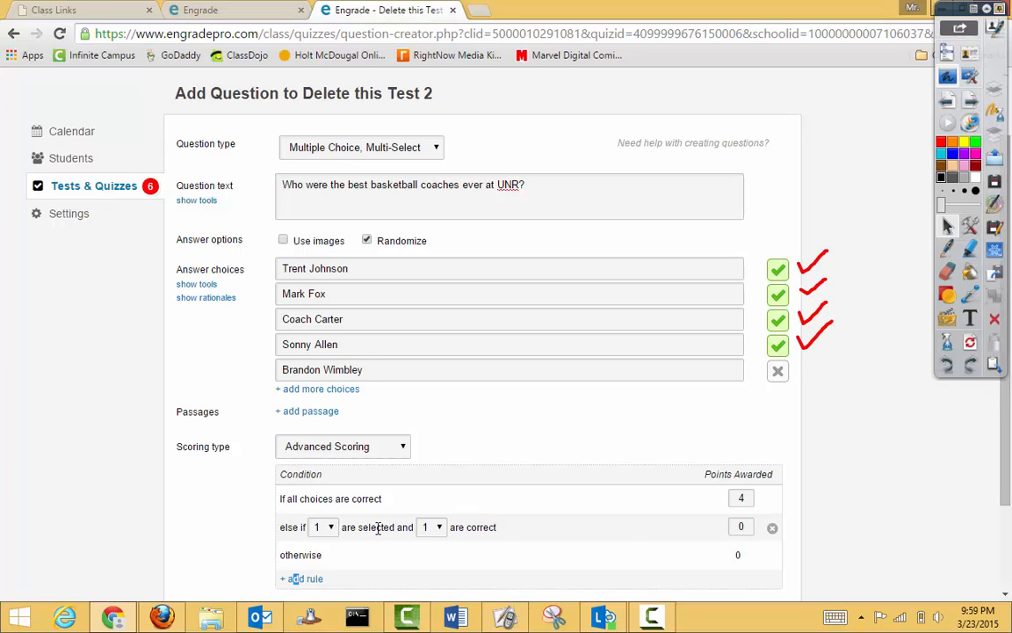
left_click(331, 530)
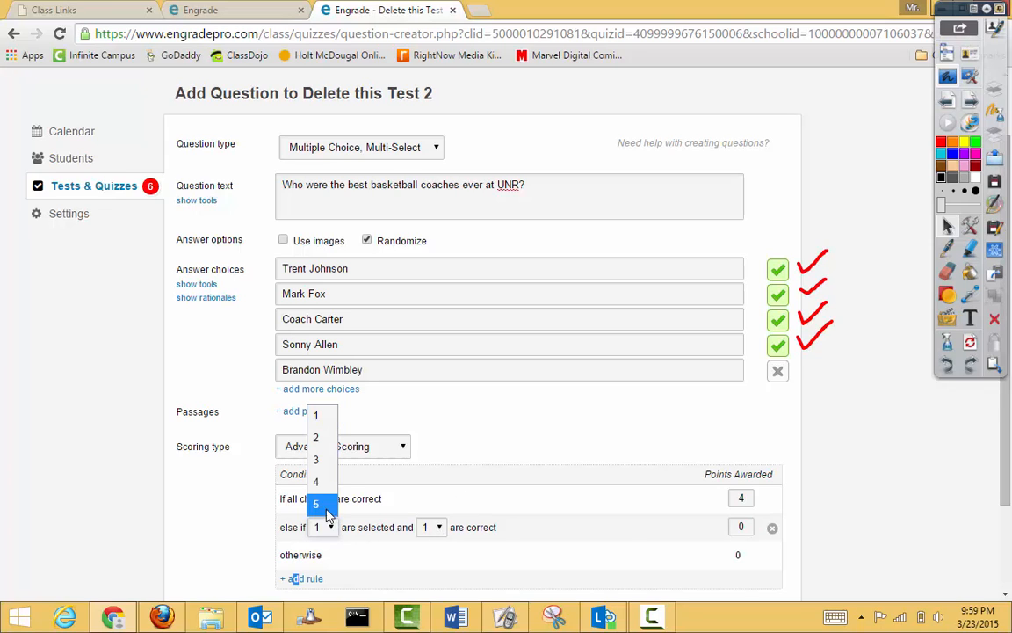
left_click(321, 505)
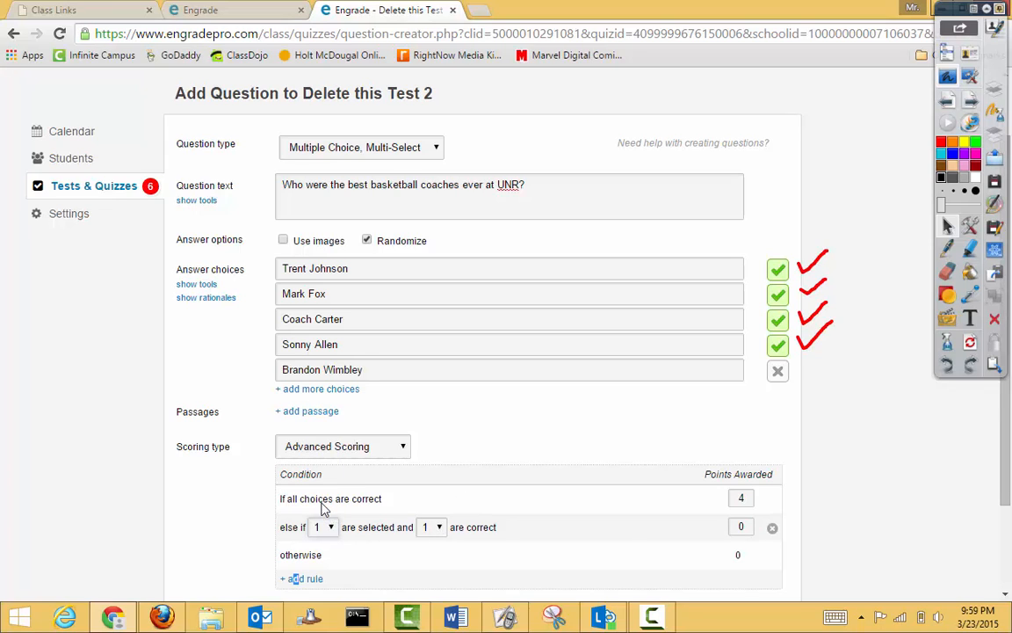
left_click(431, 528)
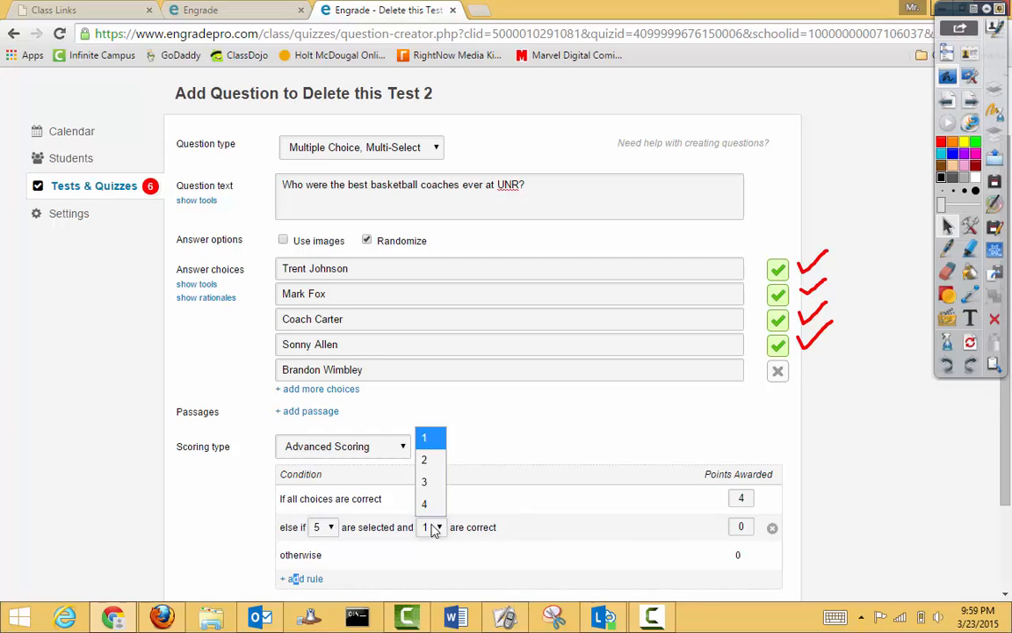
left_click(430, 485)
left_click(330, 527)
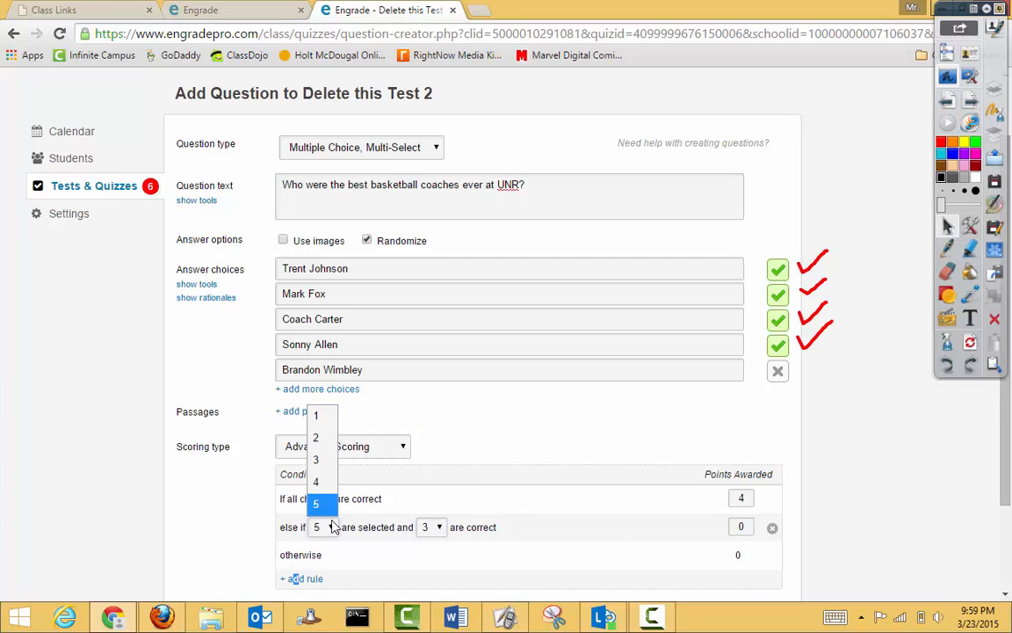
left_click(328, 485)
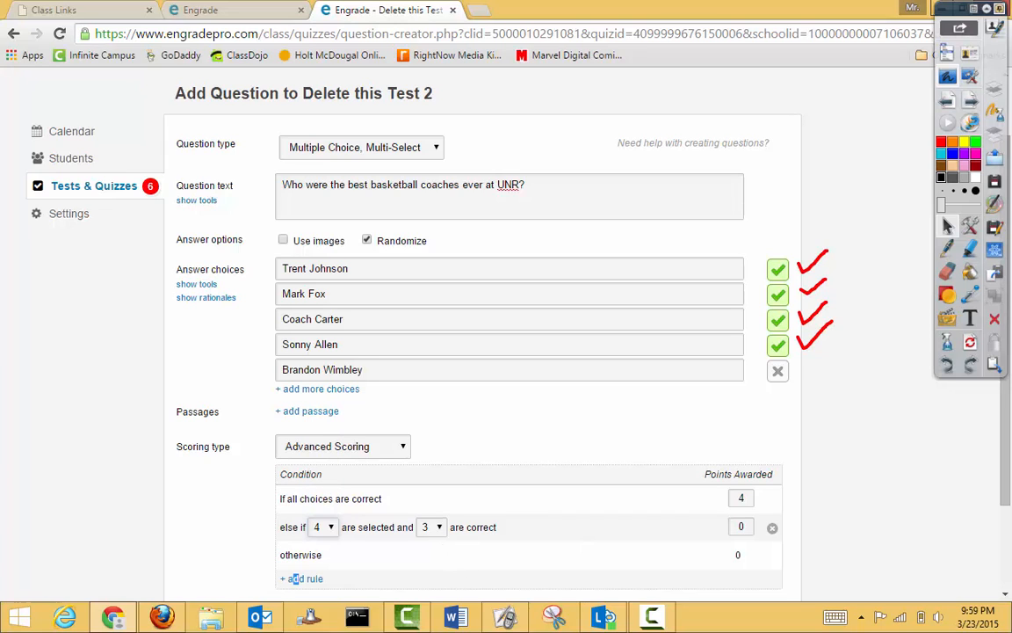
Step: Erase the pen check mark beside the fourth answer choice and redraw the red one beside the third choice
left_click(947, 274)
left_click_drag(828, 349, 815, 380)
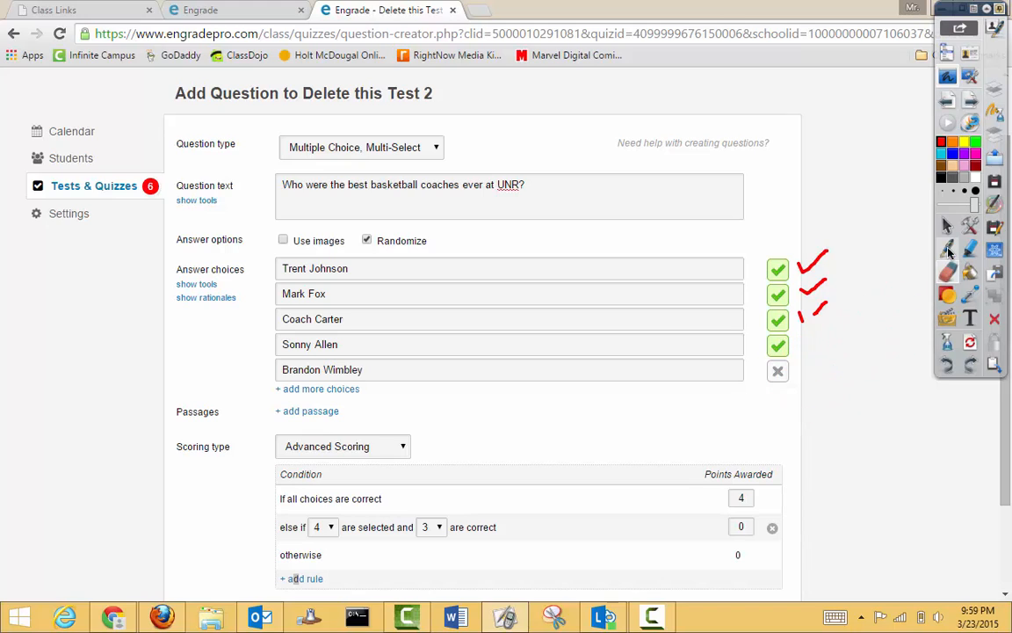
left_click(949, 252)
left_click_drag(800, 308, 827, 297)
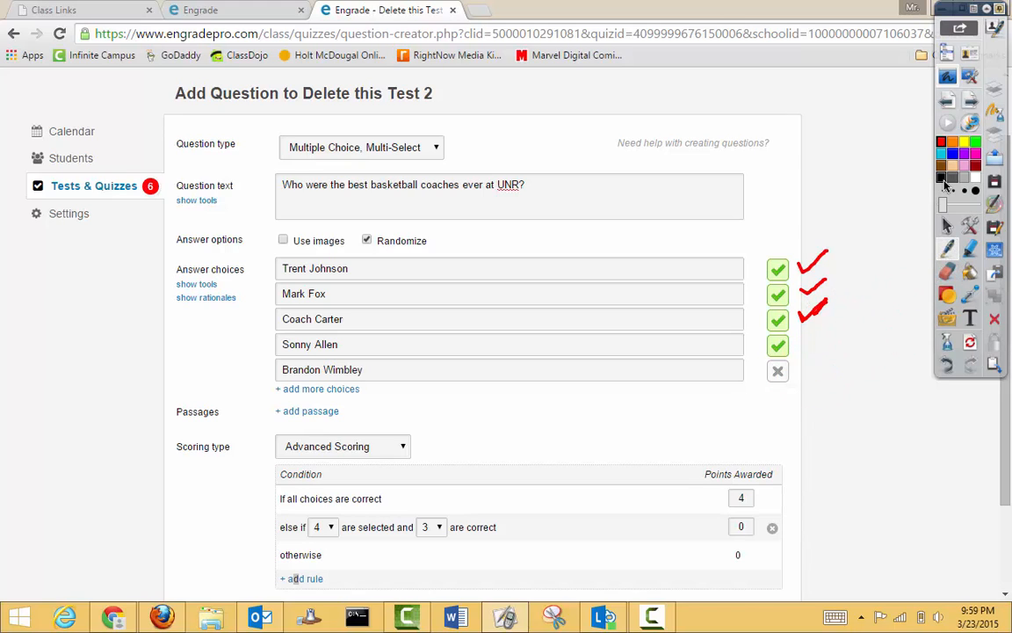
Step: Draw a black check mark beside the incorrect last choice and a blue brace grouping the three red check marks
left_click(942, 177)
mouse_move(799, 366)
left_mouse_down()
mouse_move(812, 371)
mouse_move(833, 354)
left_mouse_up()
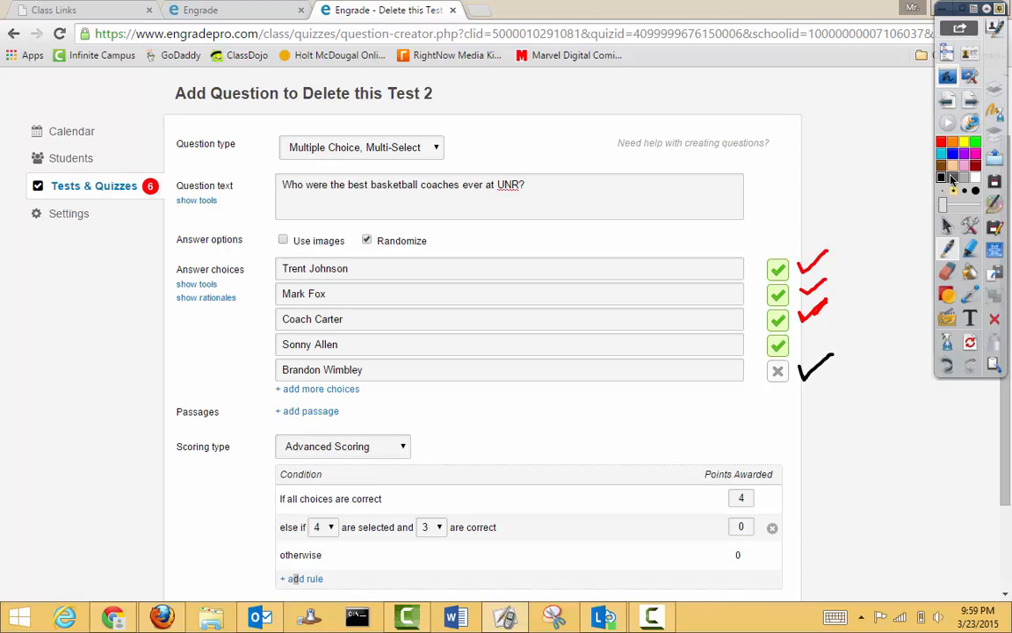
mouse_move(835, 243)
left_mouse_down()
mouse_move(853, 251)
mouse_move(843, 328)
left_mouse_up()
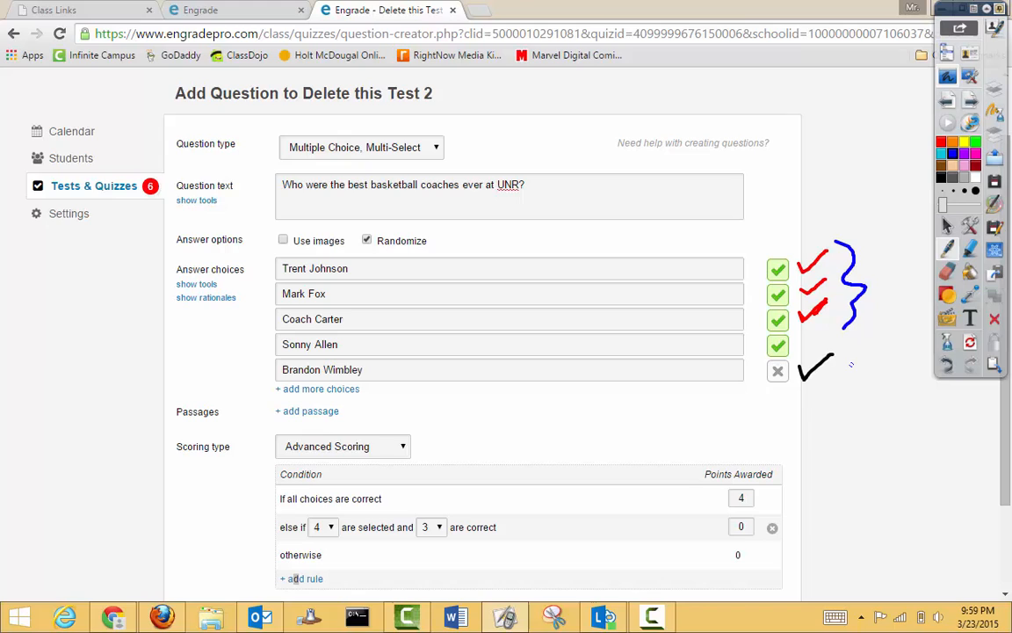
Step: Set the points awarded for the rule with 4 selected and 3 correct to 3
left_click(948, 227)
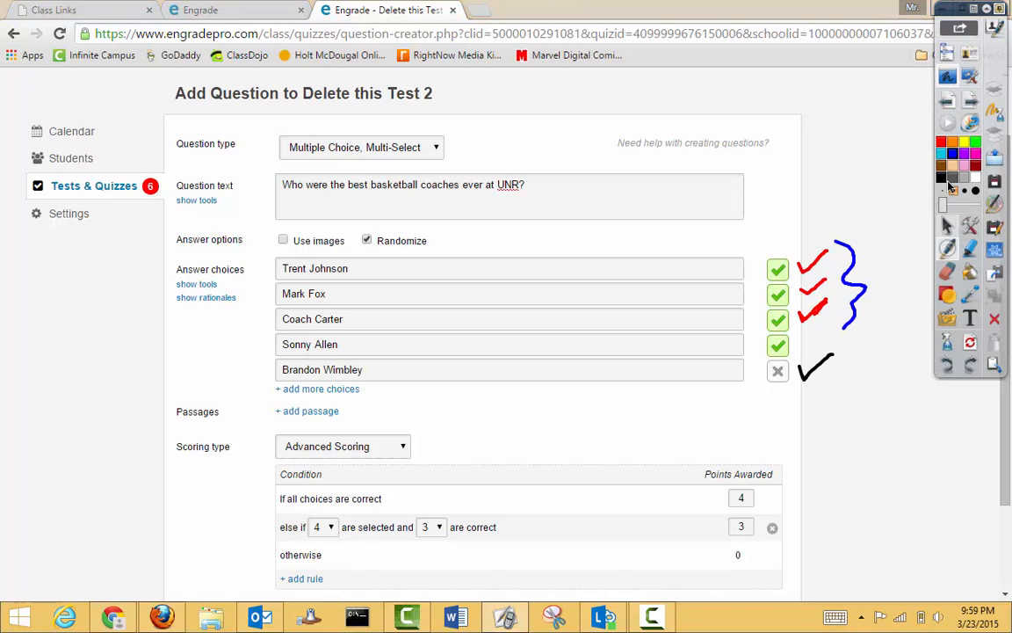
Step: Write the negation calculation in blue pen beside the choices: 3, then -1, a line, and 2 beneath it
left_click(947, 249)
mouse_move(887, 256)
left_mouse_down()
mouse_move(908, 250)
mouse_move(889, 283)
left_mouse_up()
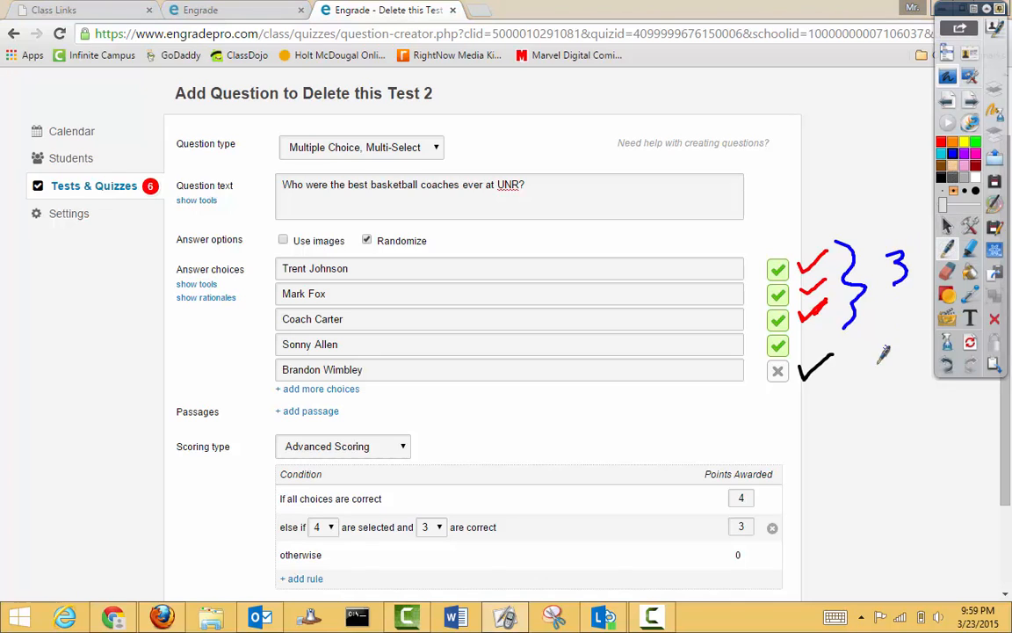
left_click_drag(866, 371, 892, 373)
left_click_drag(843, 398, 938, 389)
left_click_drag(880, 408, 907, 443)
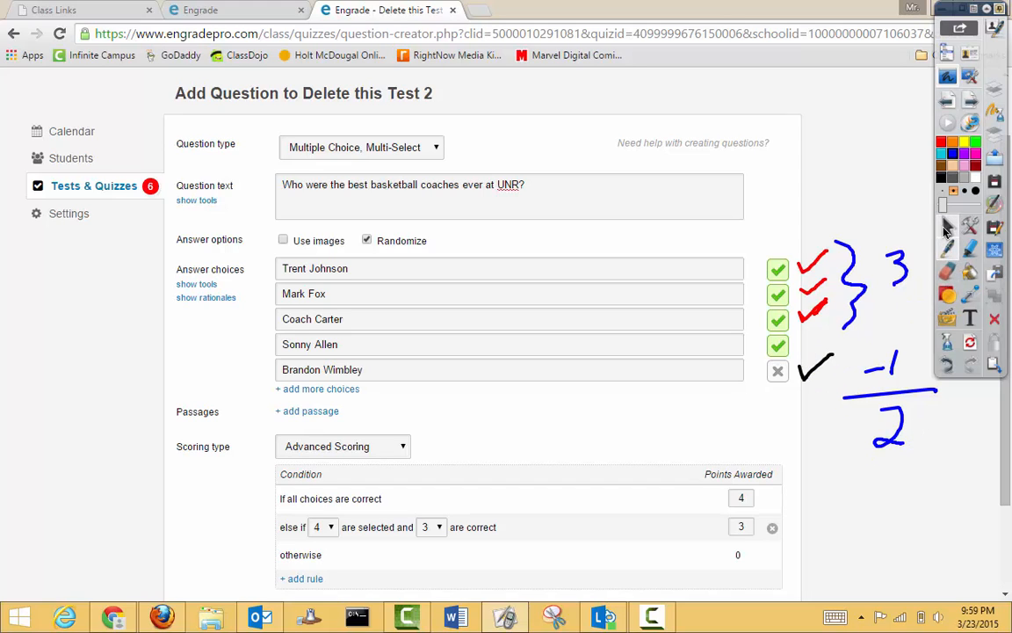
Step: Clear all pen annotations from the screen at once
left_click(948, 227)
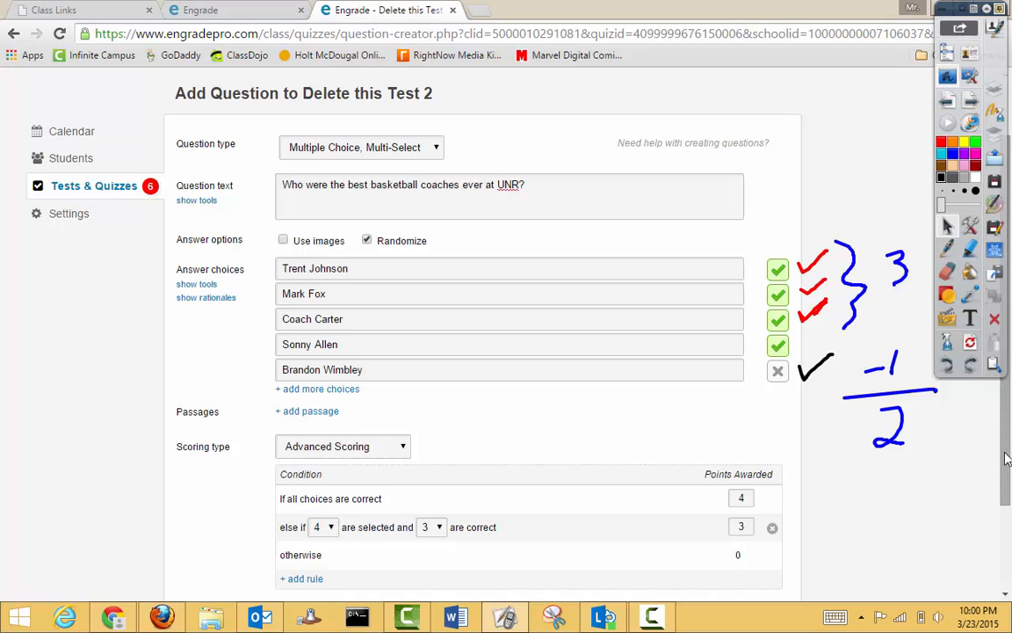
scroll(1007, 503, "down", 1)
left_click_drag(1007, 503, 1007, 524)
left_click(971, 341)
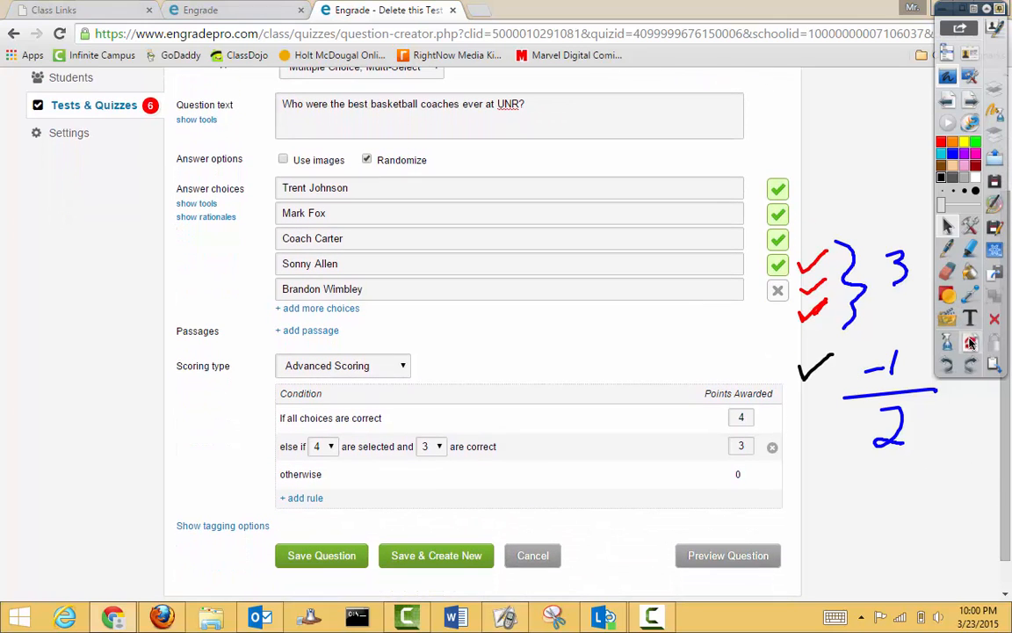
Step: Add another scoring rule for 3 choices selected and 2 correct
scroll(905, 396, "down", 1)
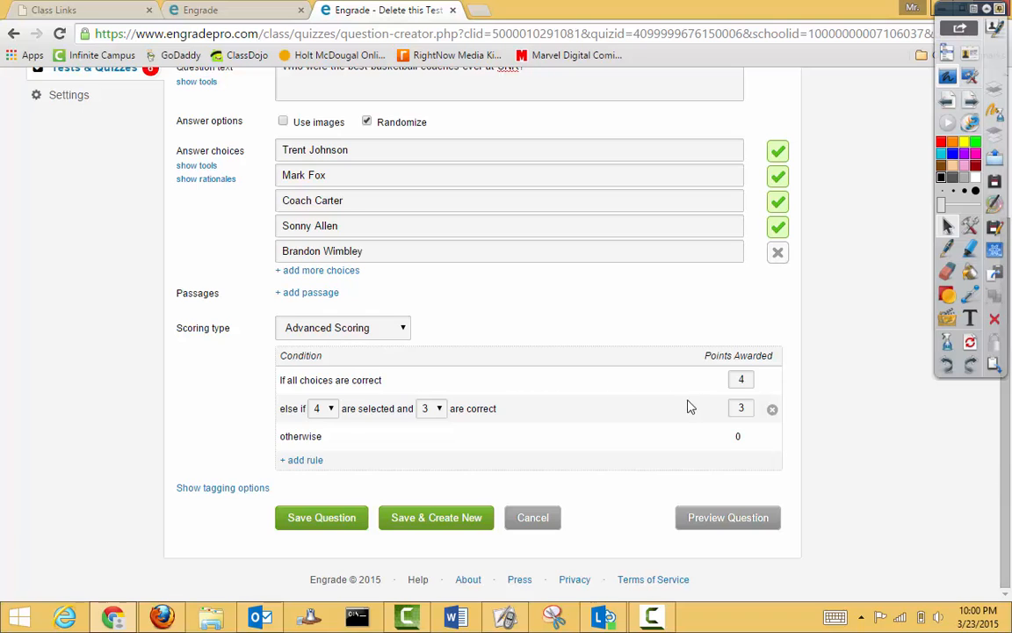
left_click(311, 459)
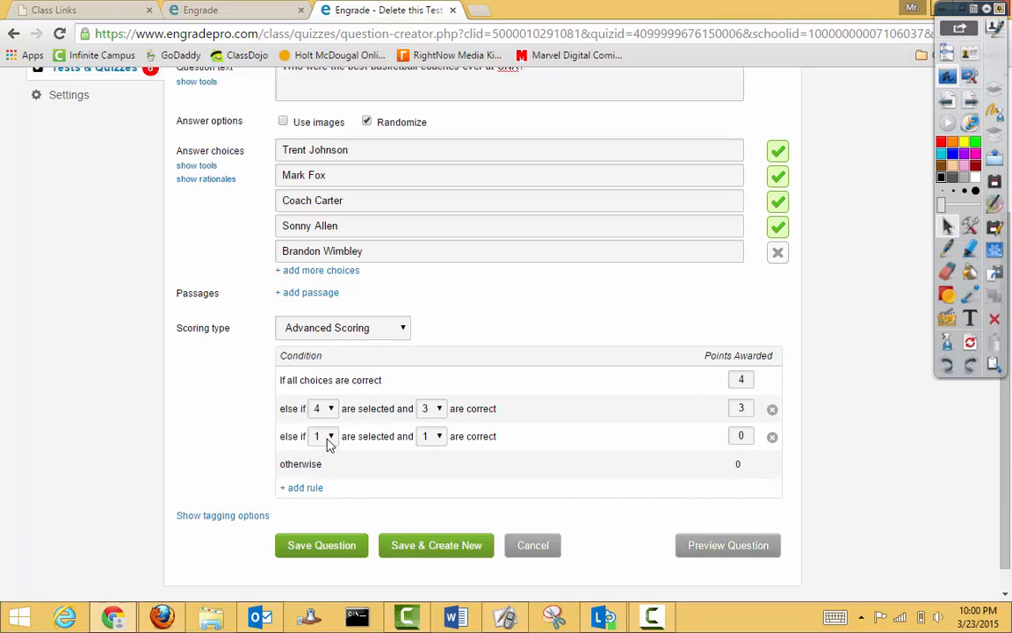
left_click(326, 438)
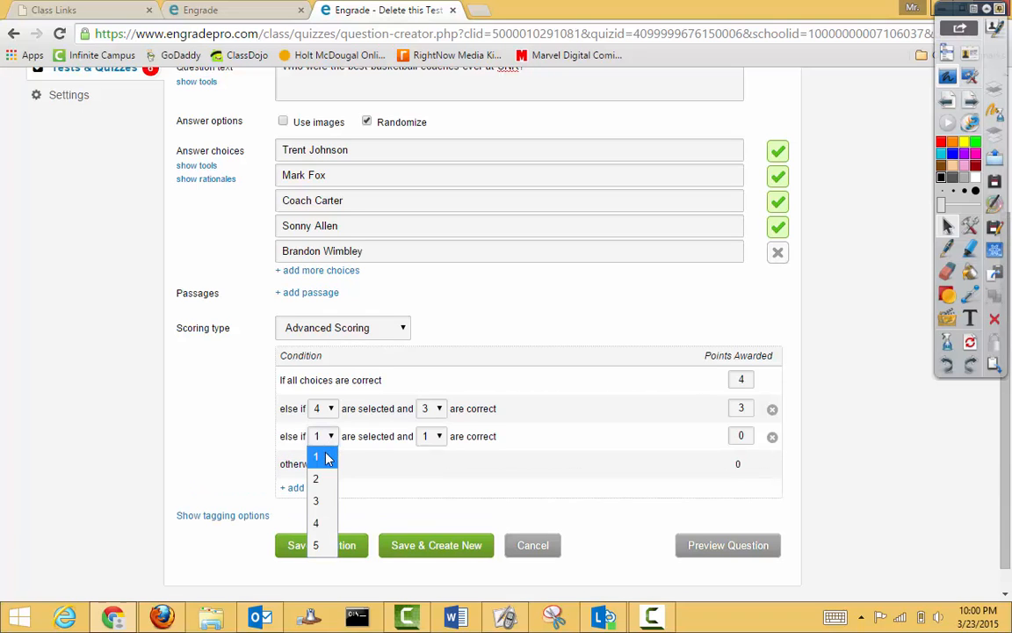
left_click(324, 523)
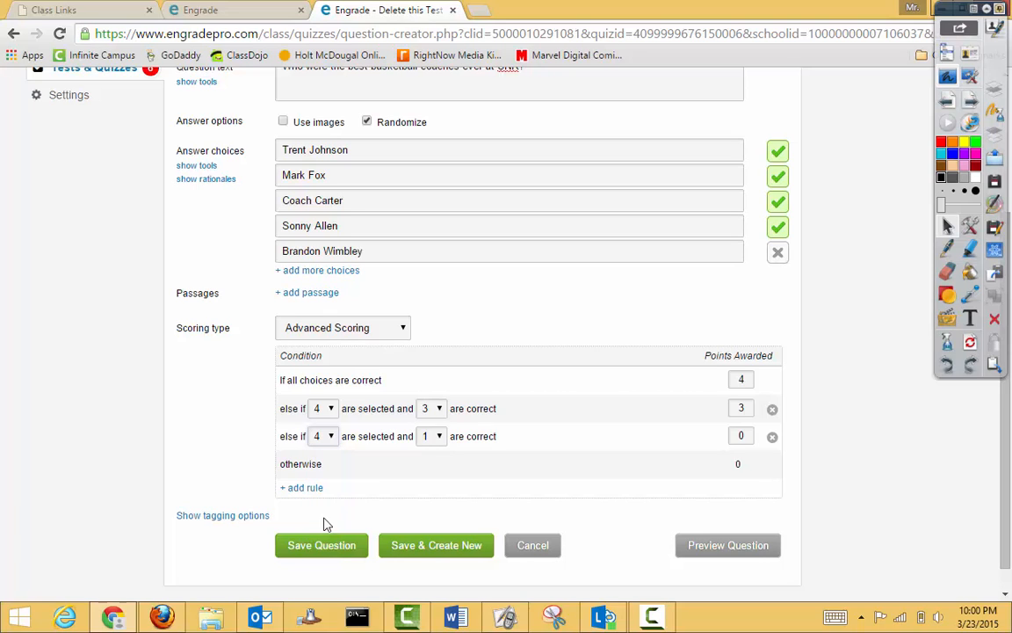
left_click(326, 436)
left_click(326, 500)
left_click(429, 437)
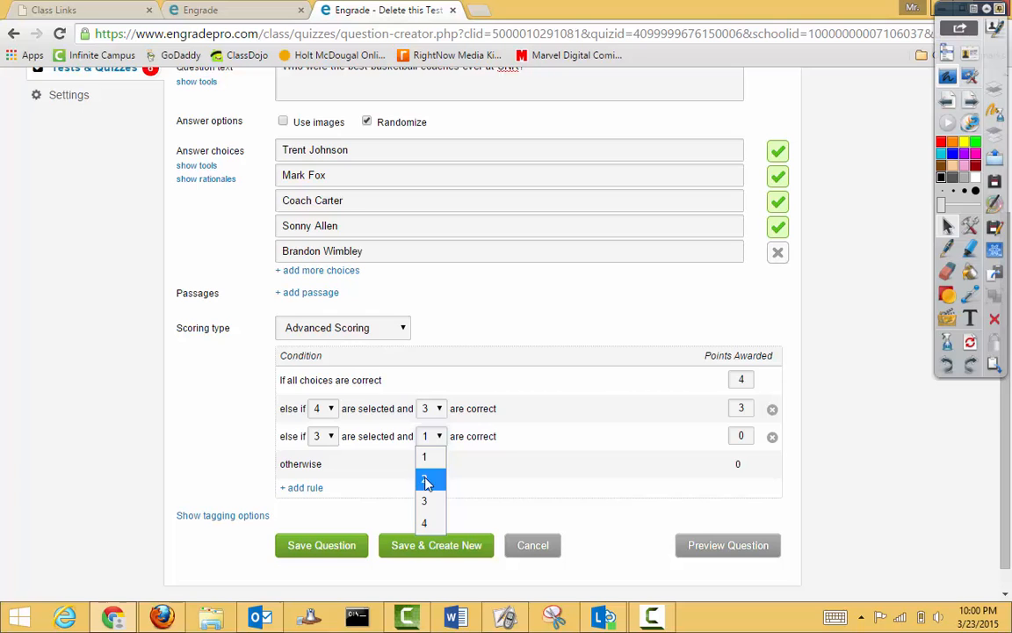
left_click(429, 477)
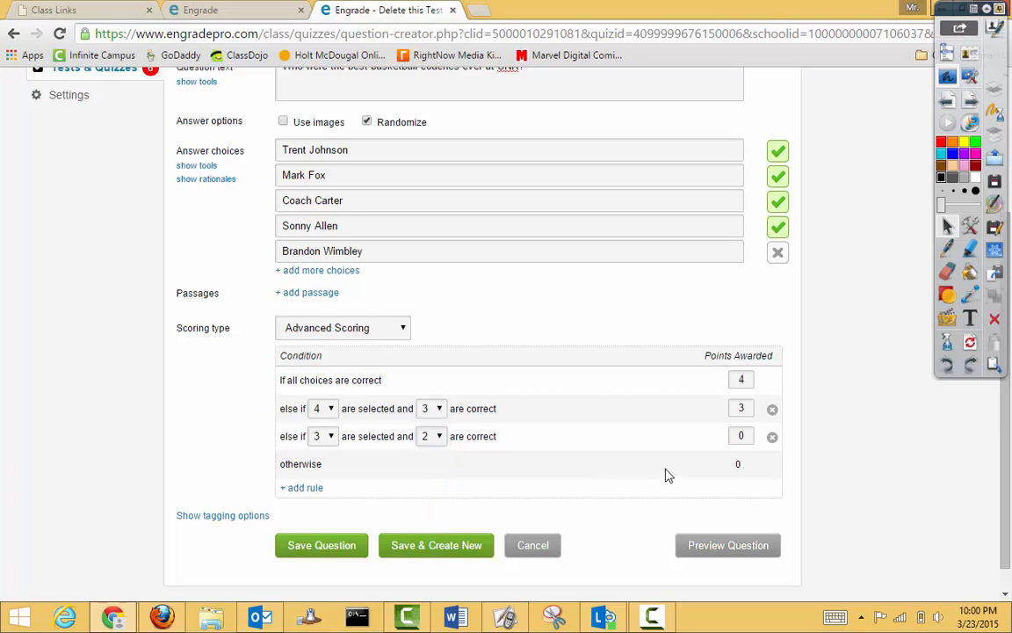
Step: Draw black check marks beside the first two answer choices and a red one beside the incorrect last choice
left_click(939, 177)
left_click_drag(798, 143, 828, 128)
left_click_drag(796, 165, 823, 156)
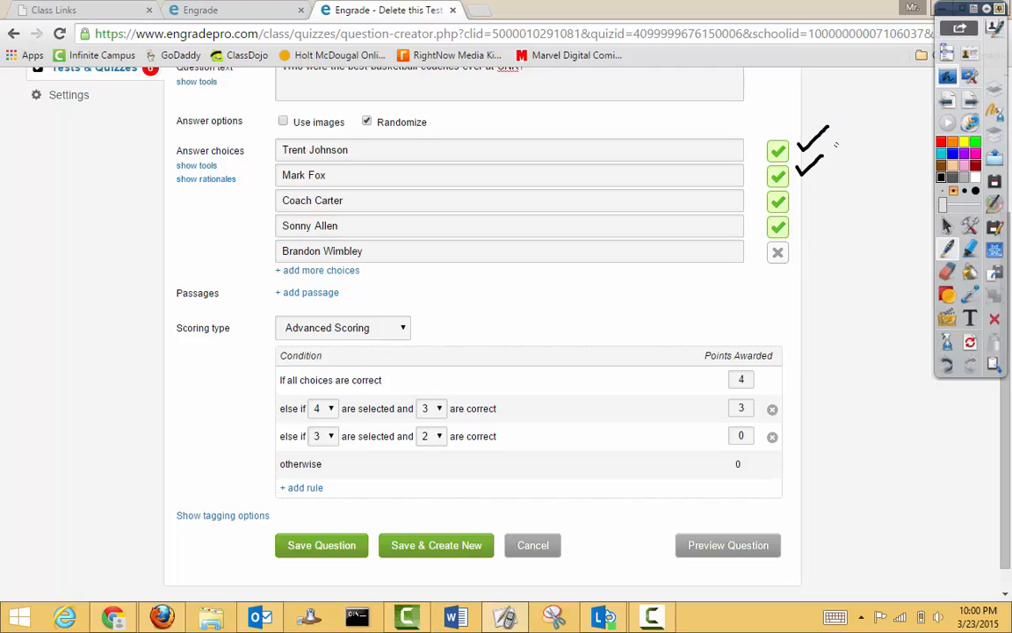
left_click(942, 142)
left_click_drag(796, 249, 831, 232)
left_click(941, 179)
Step: Award 3 points for the 3-selected, 2-correct rule and add another rule for 3 choices selected and 1 correct
left_click(948, 225)
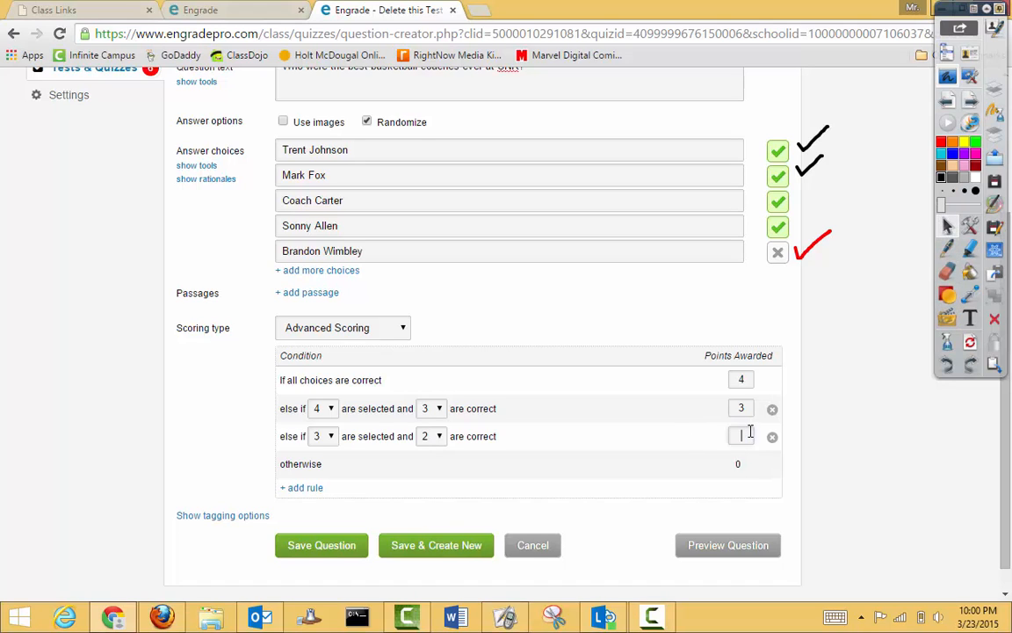
left_click(299, 487)
left_click(319, 463)
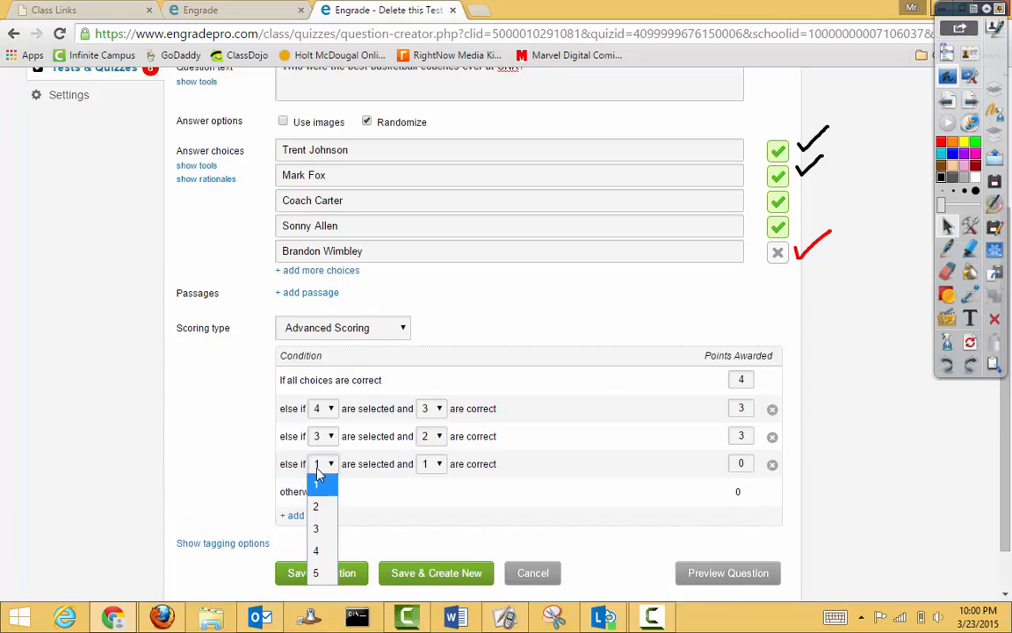
left_click(320, 529)
left_click(442, 466)
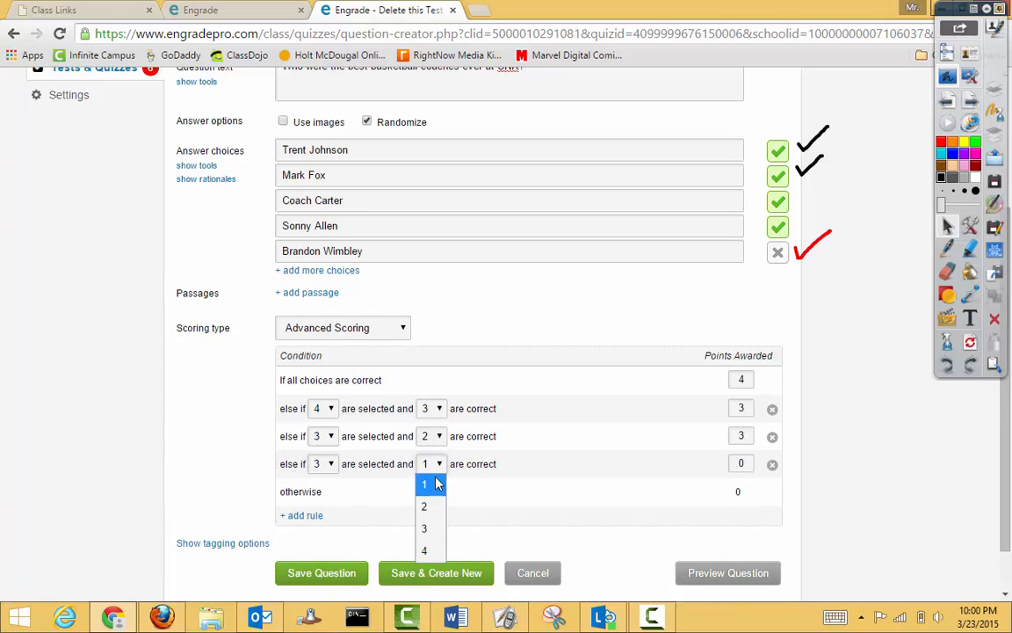
left_click(436, 482)
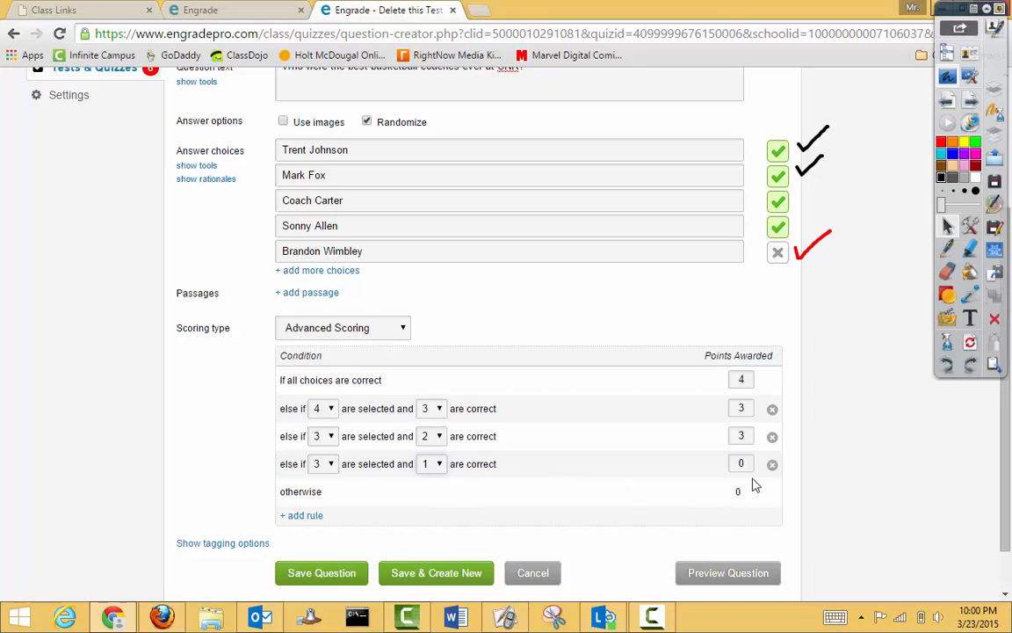
Step: Erase the pen check marks beside the answer choices
left_click(947, 272)
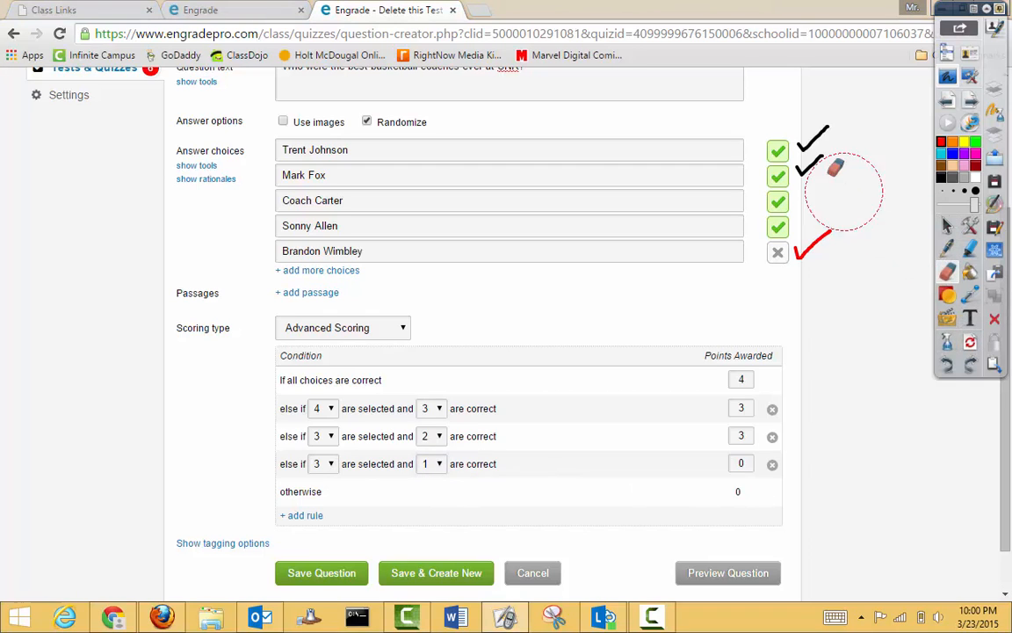
mouse_move(827, 146)
left_mouse_down()
mouse_move(806, 252)
mouse_move(915, 229)
left_mouse_up()
left_click(948, 249)
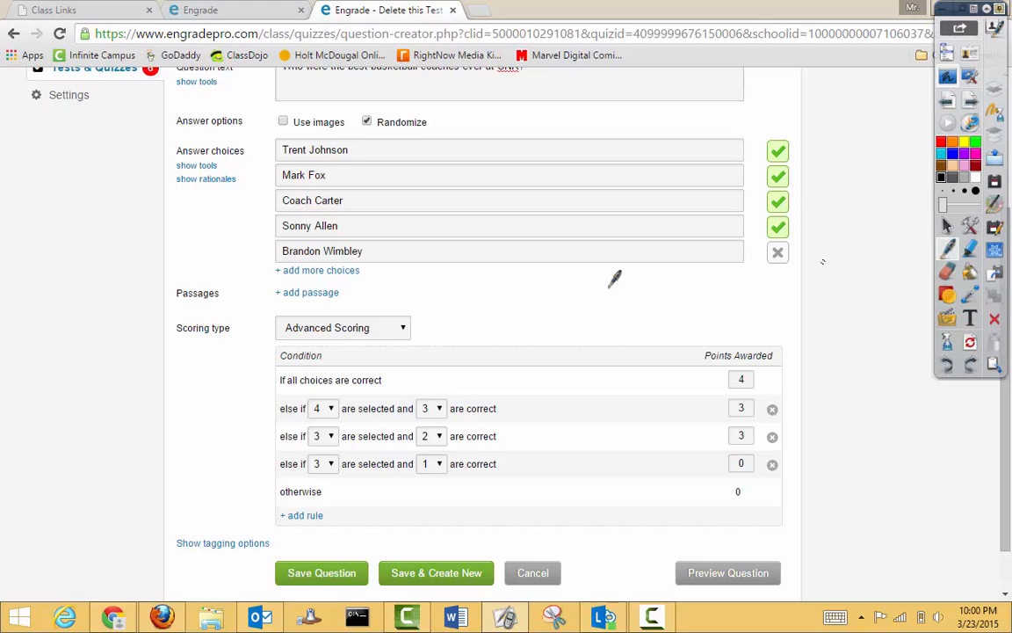
left_click(946, 227)
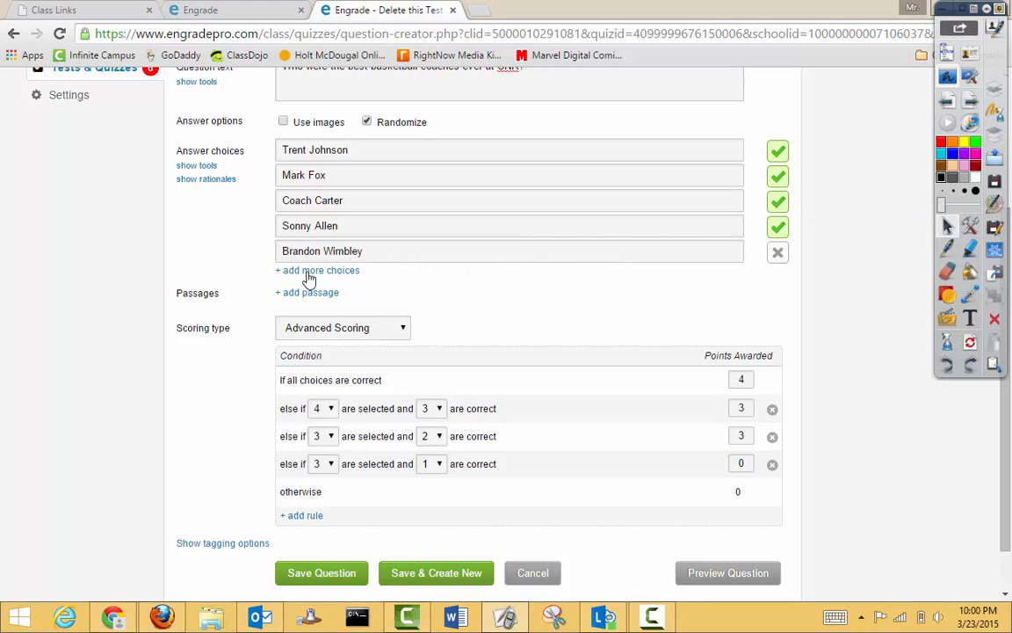
Step: Add more answer choices and enter a person's name as the sixth choice, left marked incorrect
left_click(310, 270)
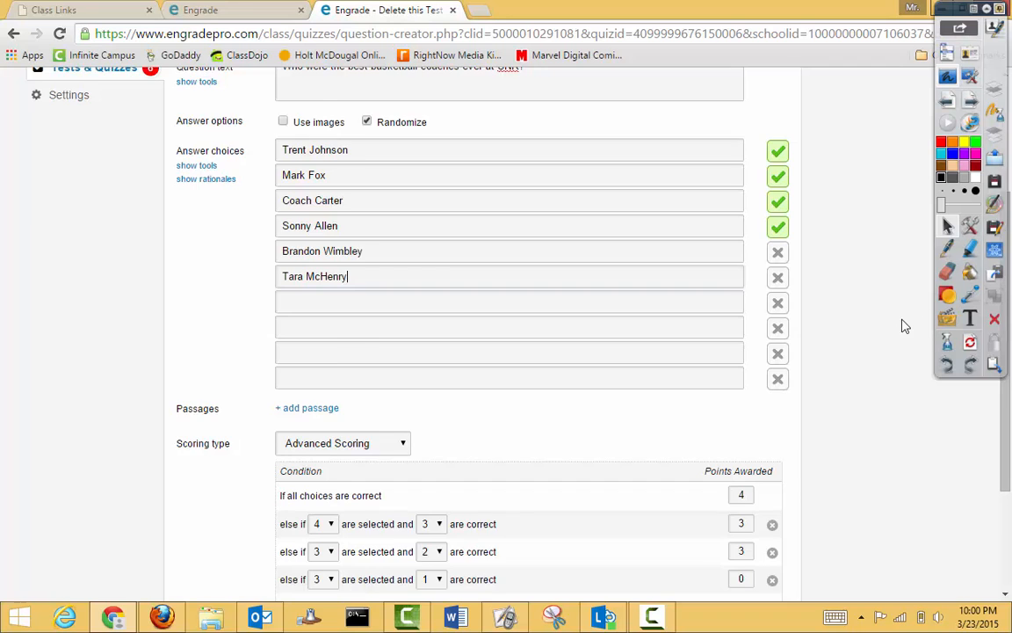
scroll(905, 325, "down", 1)
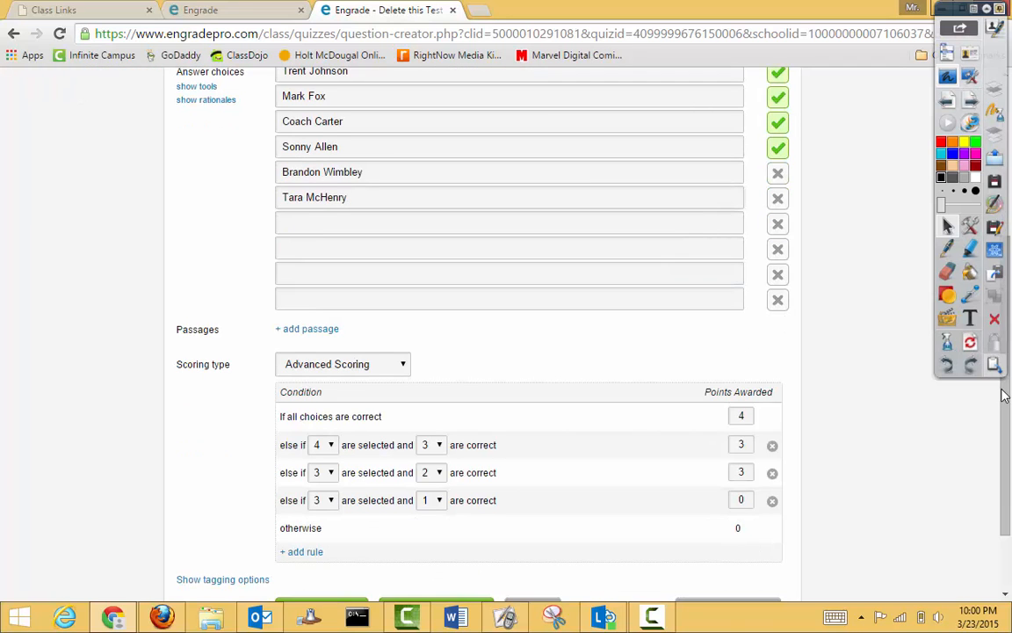
scroll(1007, 391, "up", 1)
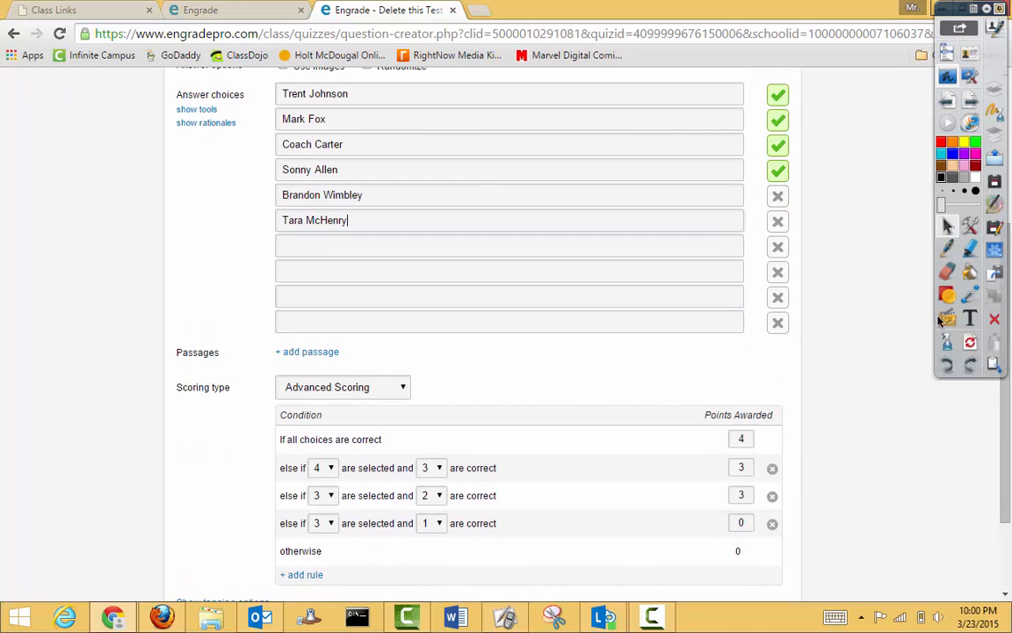
Step: Draw a black check mark beside the first answer choice and red ones beside the fifth and sixth choices
left_click(951, 250)
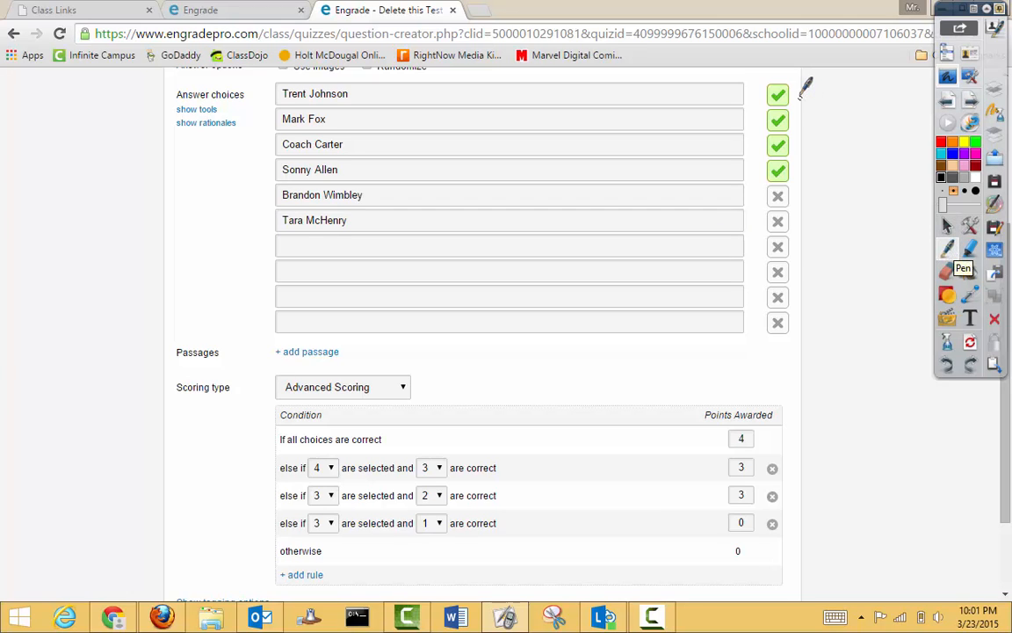
left_click_drag(798, 86, 827, 76)
left_click(943, 143)
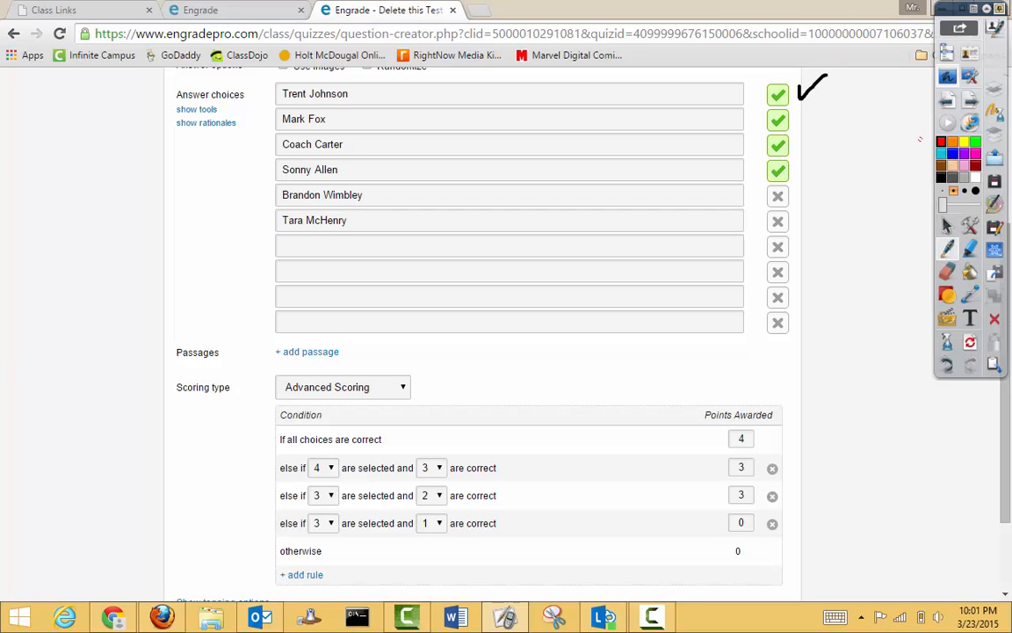
mouse_move(797, 190)
left_mouse_down()
mouse_move(826, 180)
mouse_move(827, 202)
left_mouse_up()
Step: Set the points for the 3-selected, 1-correct rule to 1 and erase the check marks beside the choices
left_click(947, 227)
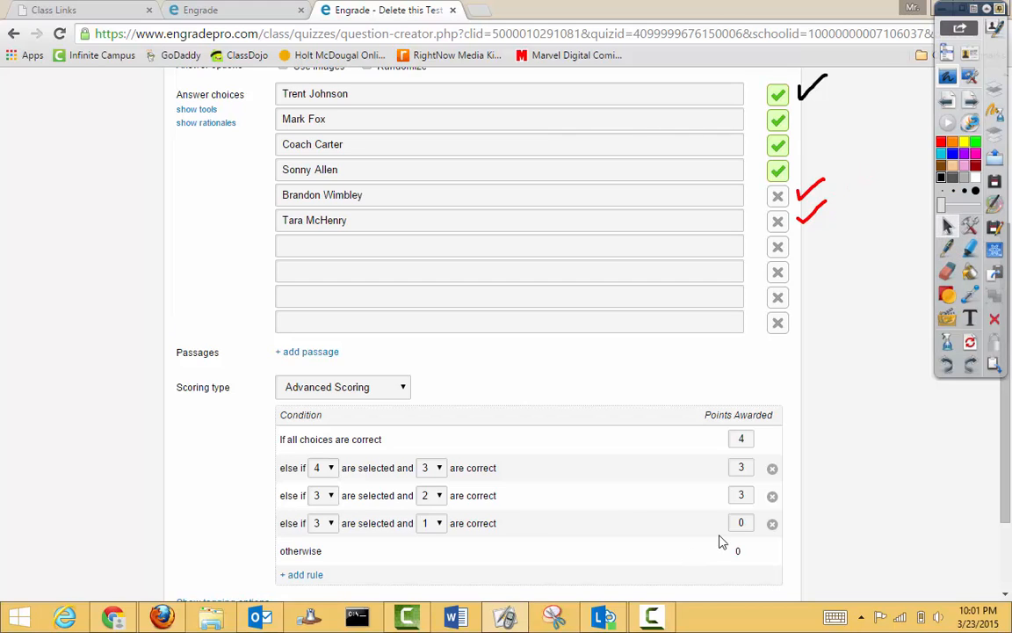
left_click_drag(747, 523, 739, 521)
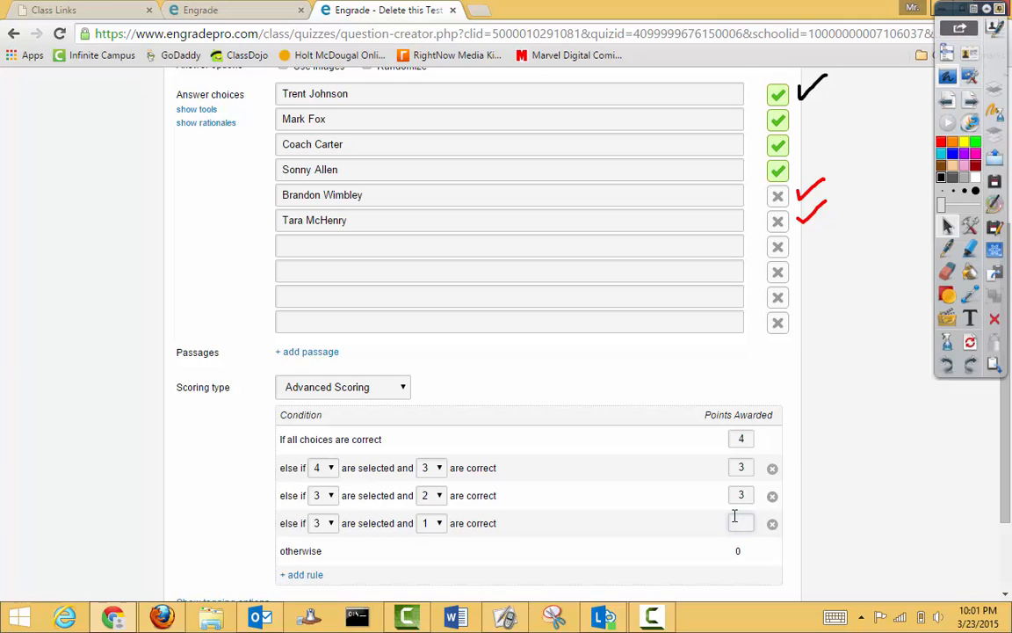
left_click(914, 468)
left_click(949, 274)
left_click_drag(818, 235, 819, 60)
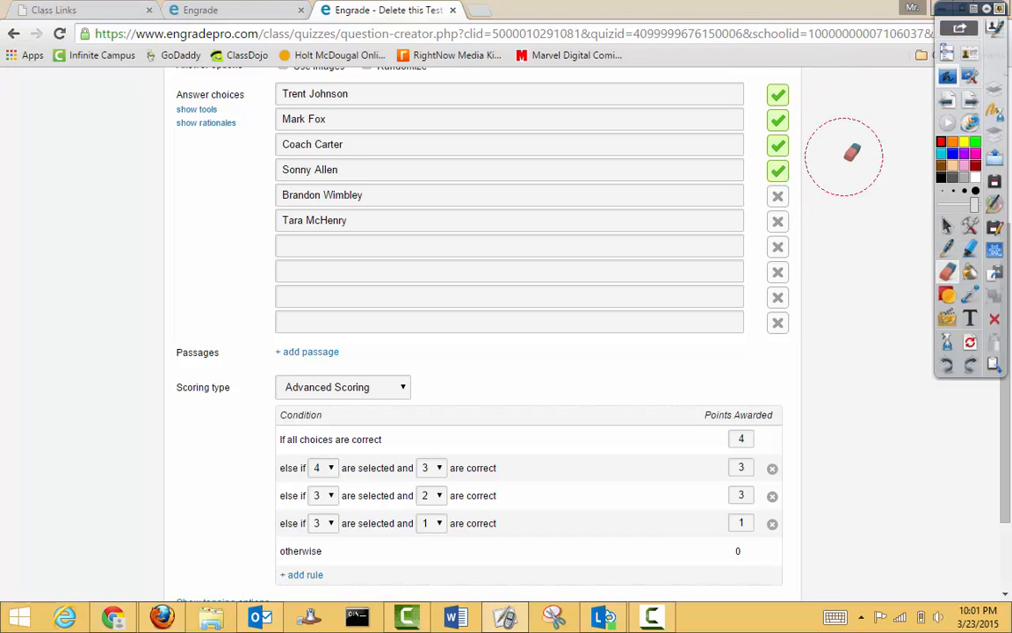
Step: Draw red check marks beside the all-correct condition and each of the three else-if scoring rules
left_click(946, 251)
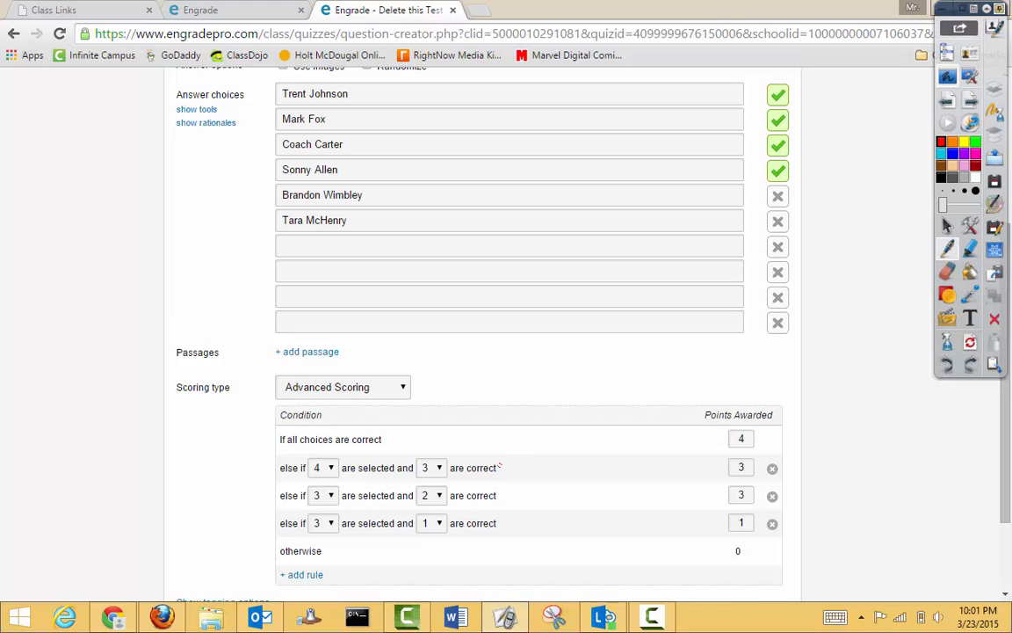
left_click(508, 463)
left_click_drag(496, 430, 530, 415)
left_click_drag(505, 460, 531, 450)
left_click_drag(509, 489, 538, 478)
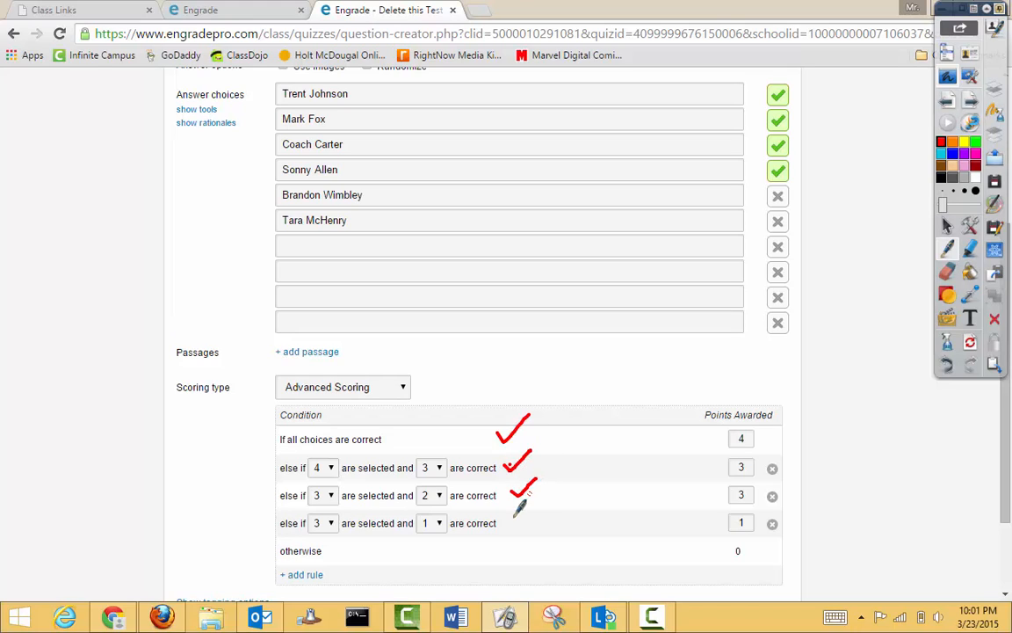
left_click_drag(509, 518, 542, 506)
Step: Write a red 2 beneath both the selected and correct values, and draw blue check marks beside the first two answer choices
left_click_drag(310, 552, 334, 577)
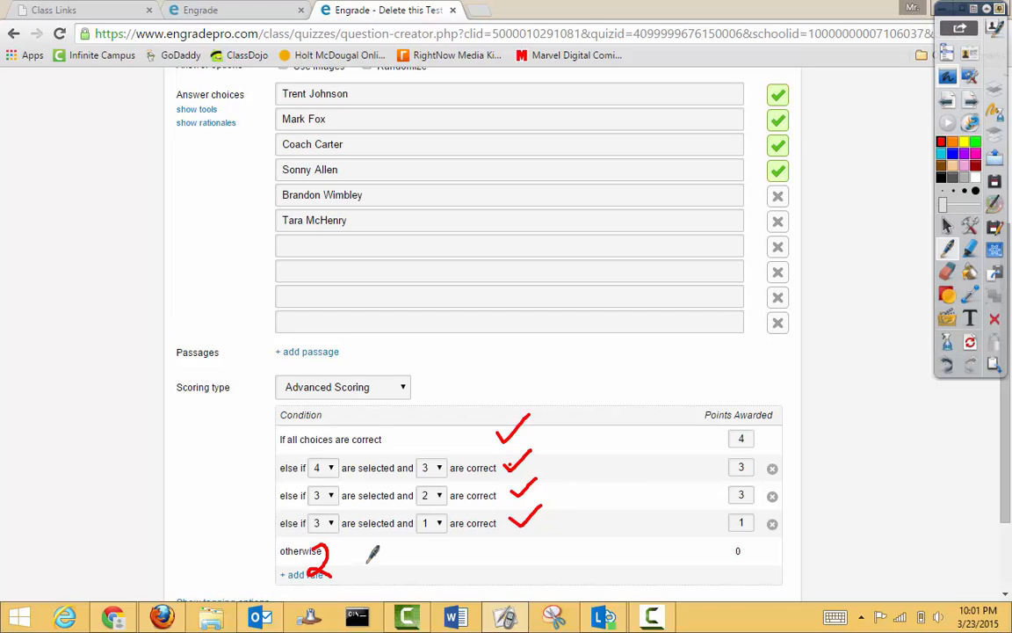
left_click_drag(411, 551, 439, 575)
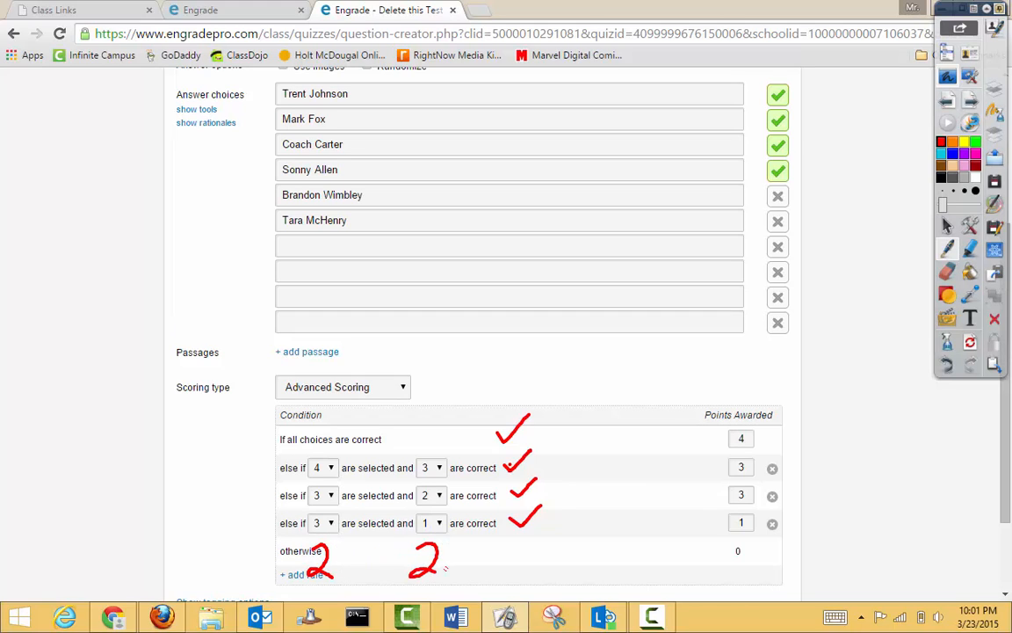
left_click(952, 153)
left_click_drag(795, 92, 832, 77)
left_click_drag(798, 115, 839, 98)
Step: Clear all red and blue pen annotations from the question page at once
left_click(947, 272)
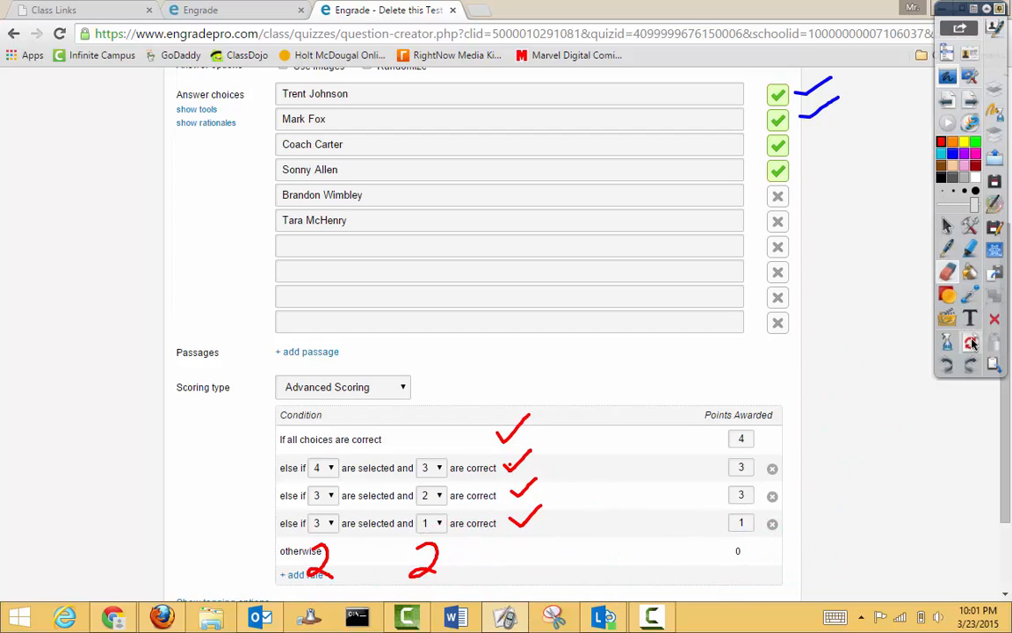
left_click(947, 249)
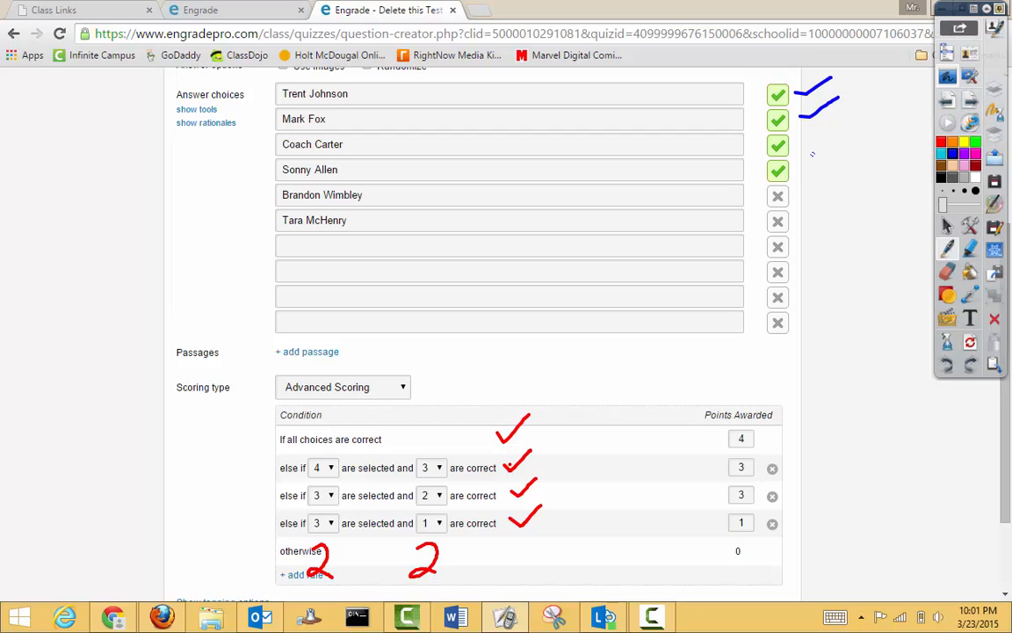
left_click(970, 342)
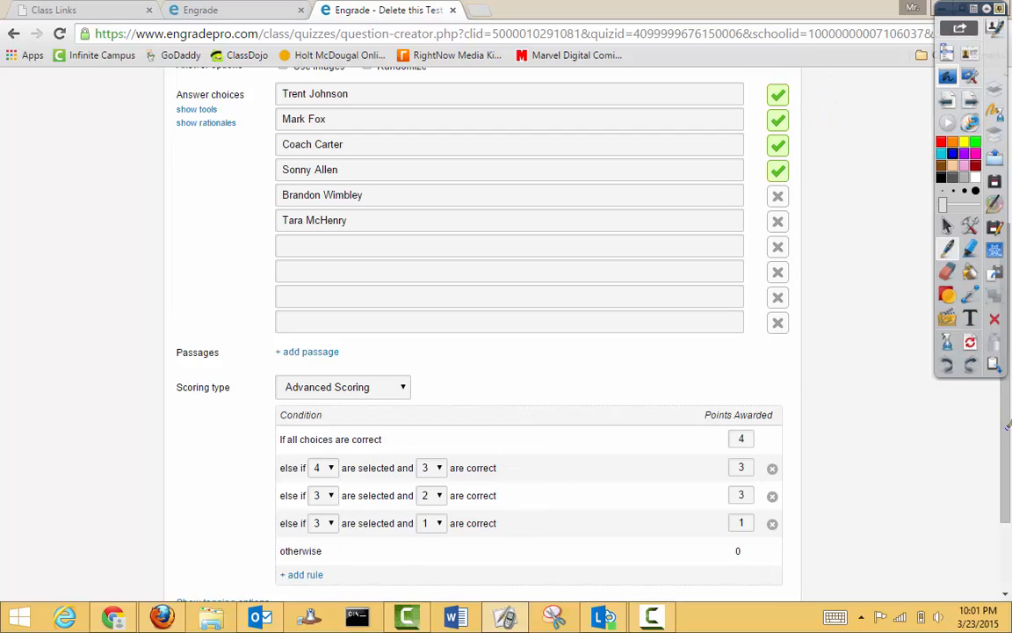
Step: Save the multi-select question to the test
left_click(947, 227)
left_click_drag(1008, 477, 1010, 547)
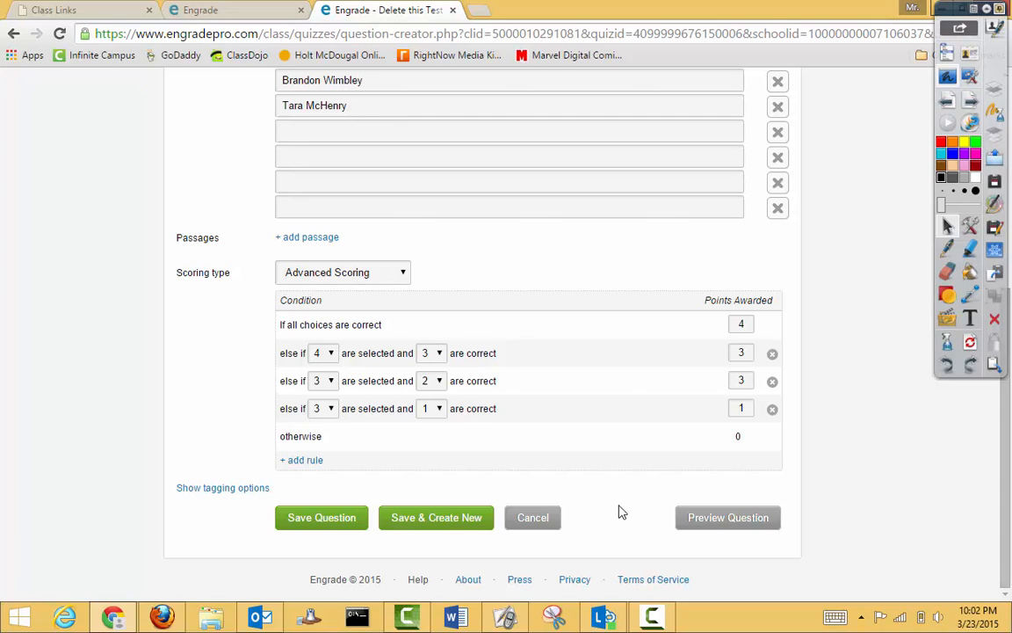
left_click(334, 518)
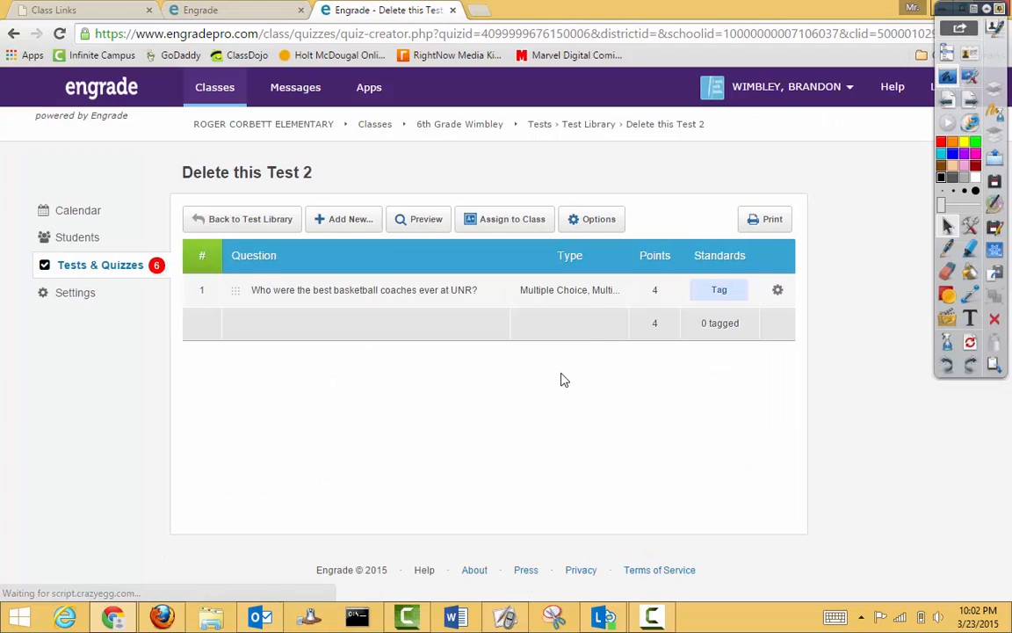
Step: Open the saved basketball coaches question for editing from the test's question list
left_click(778, 291)
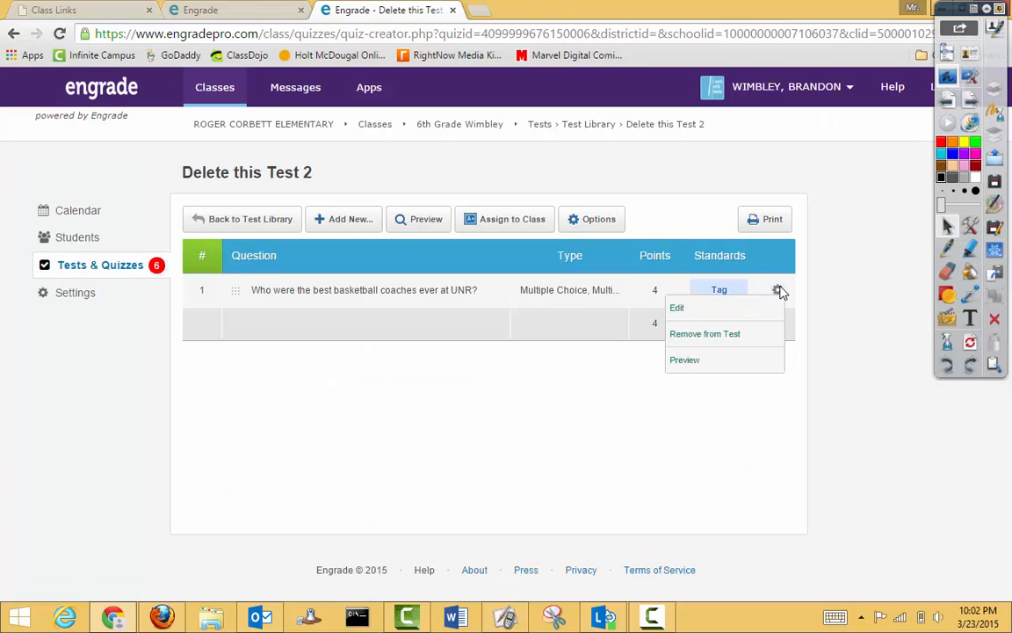
left_click(778, 291)
left_click(778, 291)
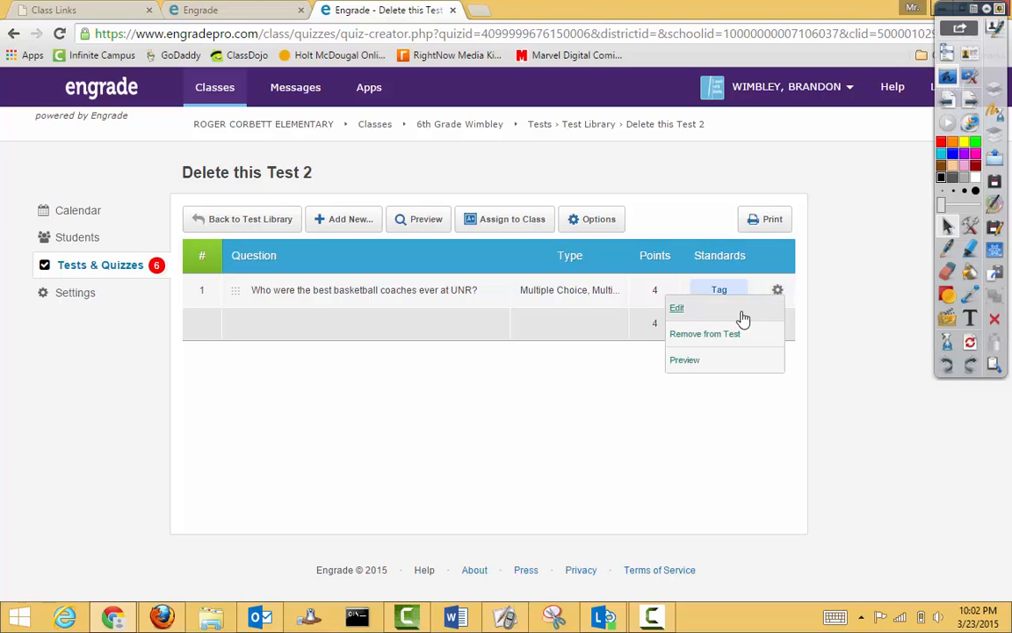
left_click(677, 312)
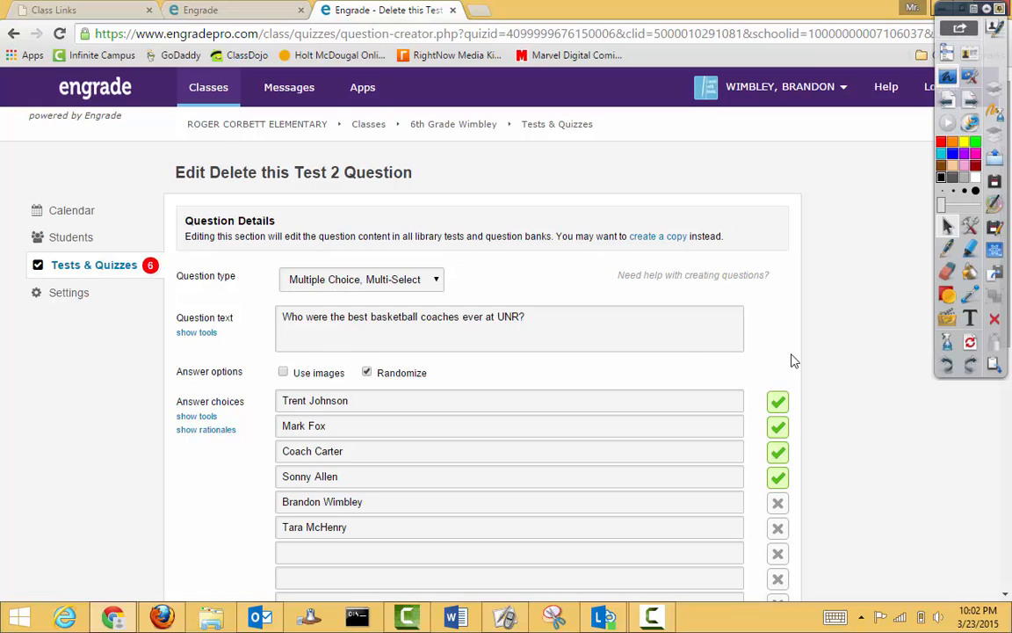
Step: Change the question's scoring type to Additive with Negation
scroll(791, 356, "down", 10)
left_click(380, 272)
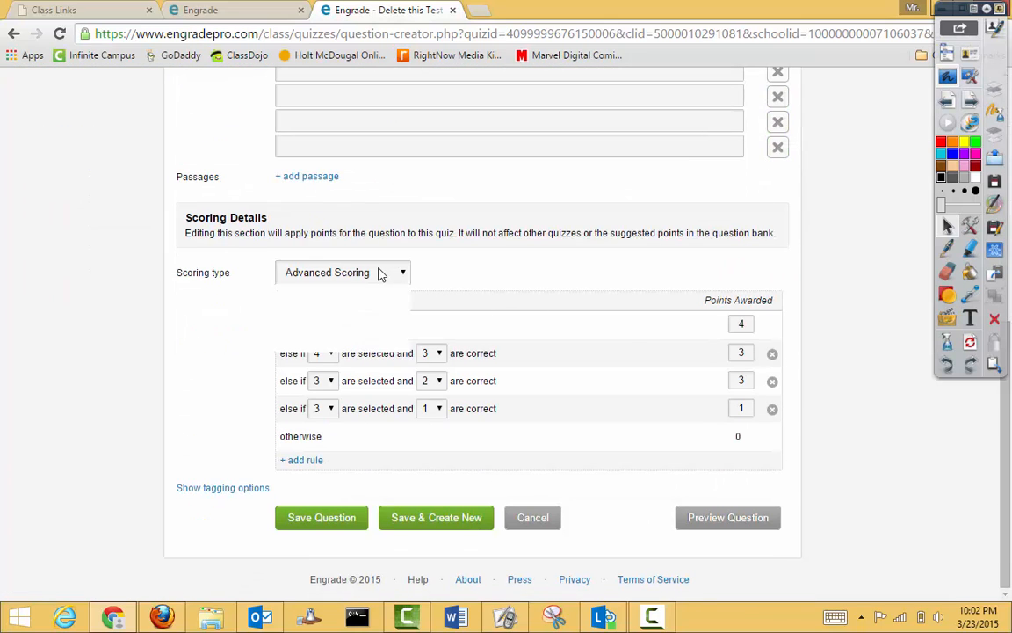
left_click(377, 318)
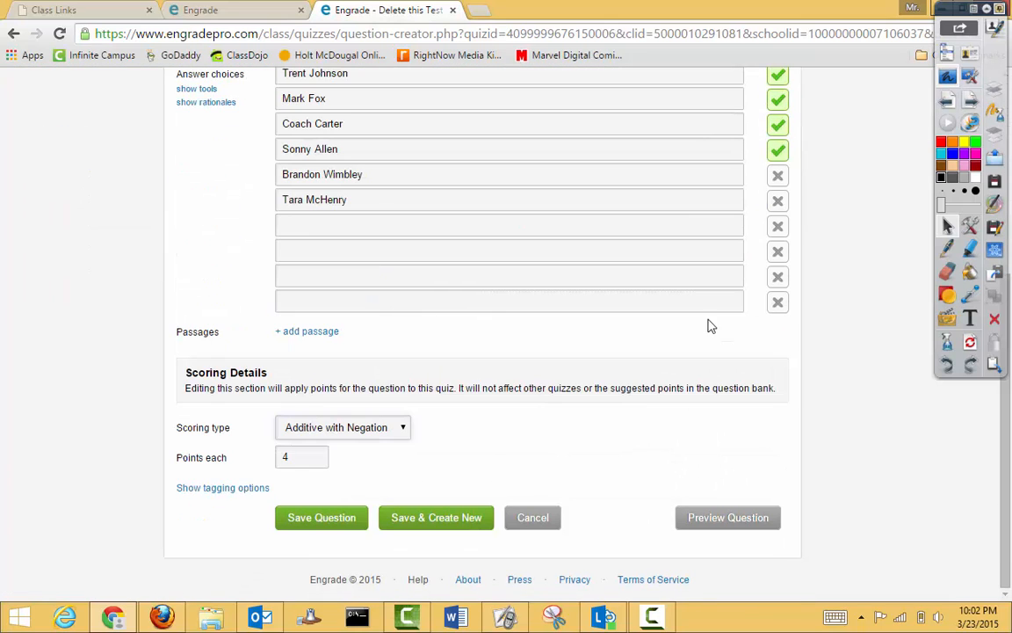
Step: Draw red check marks beside the first three answer choices and a black one beside the incorrect fifth choice
scroll(811, 324, "up", 2)
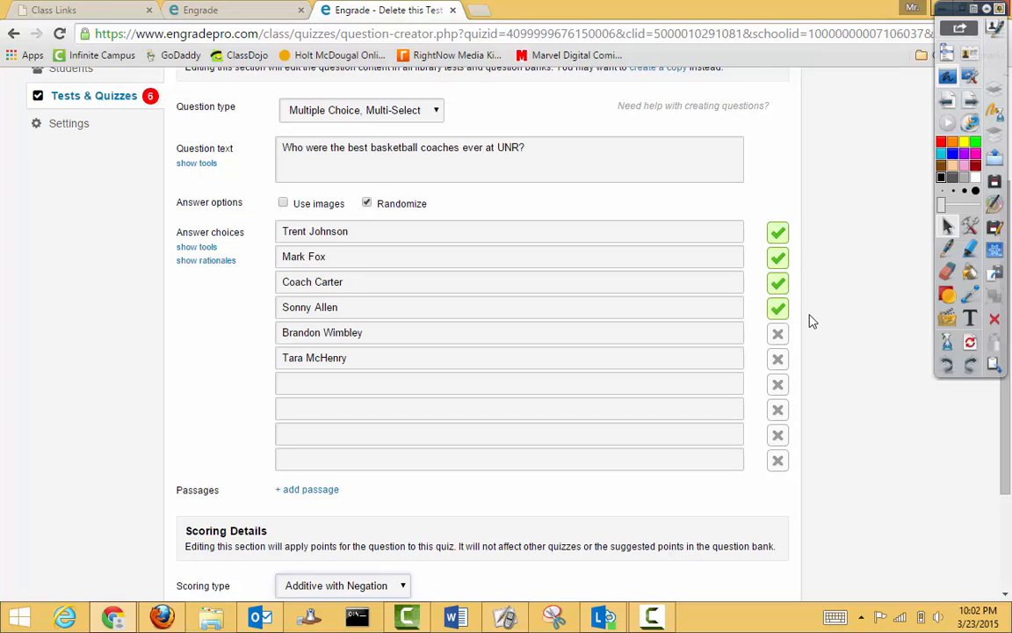
left_click(947, 250)
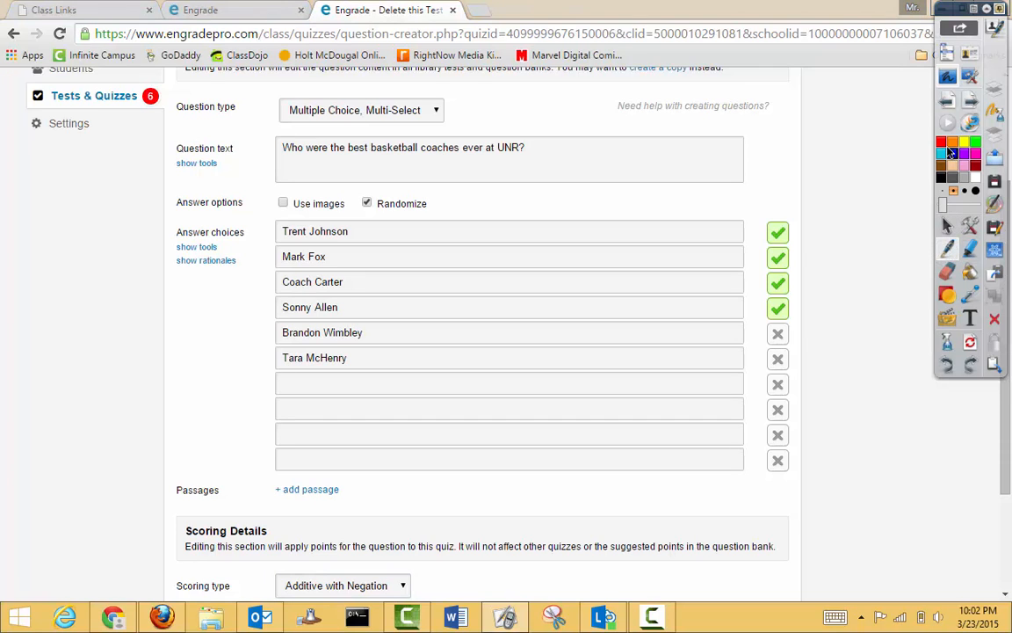
left_click_drag(796, 220, 826, 209)
left_click_drag(796, 249, 823, 238)
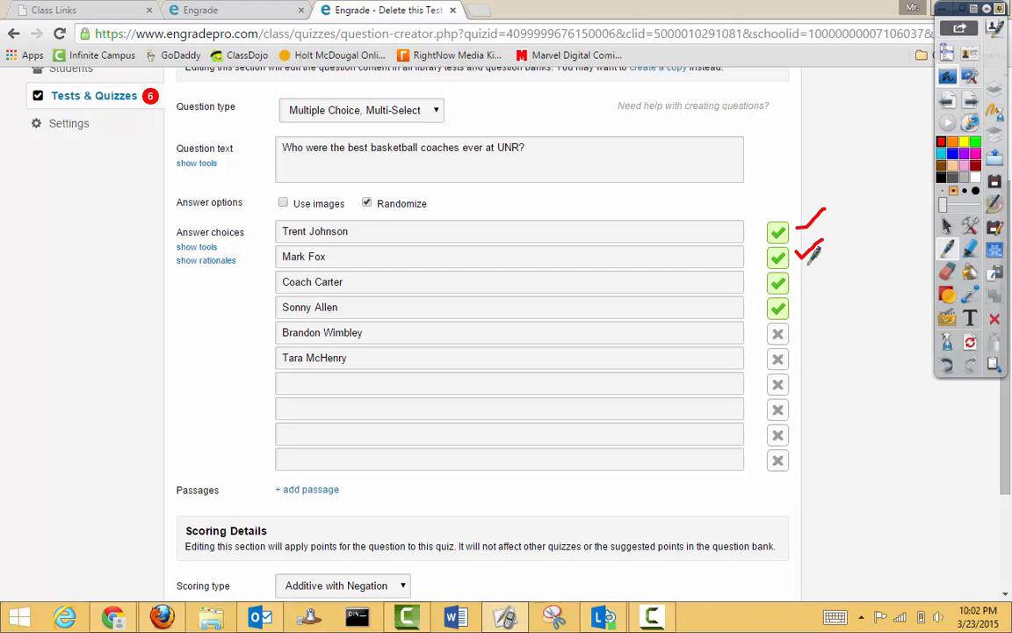
left_click_drag(796, 277, 828, 259)
left_click(941, 177)
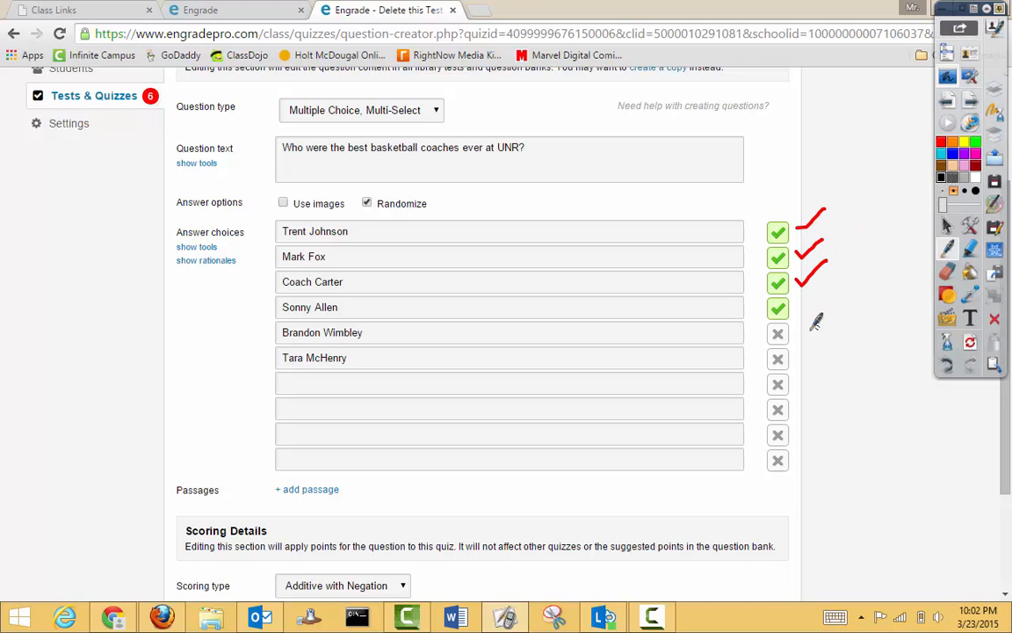
left_click_drag(796, 328, 826, 317)
Step: Write the negation calculation in black pen beside the choices: 3, then -1, a line, and 2 beneath it
left_click_drag(876, 213, 876, 247)
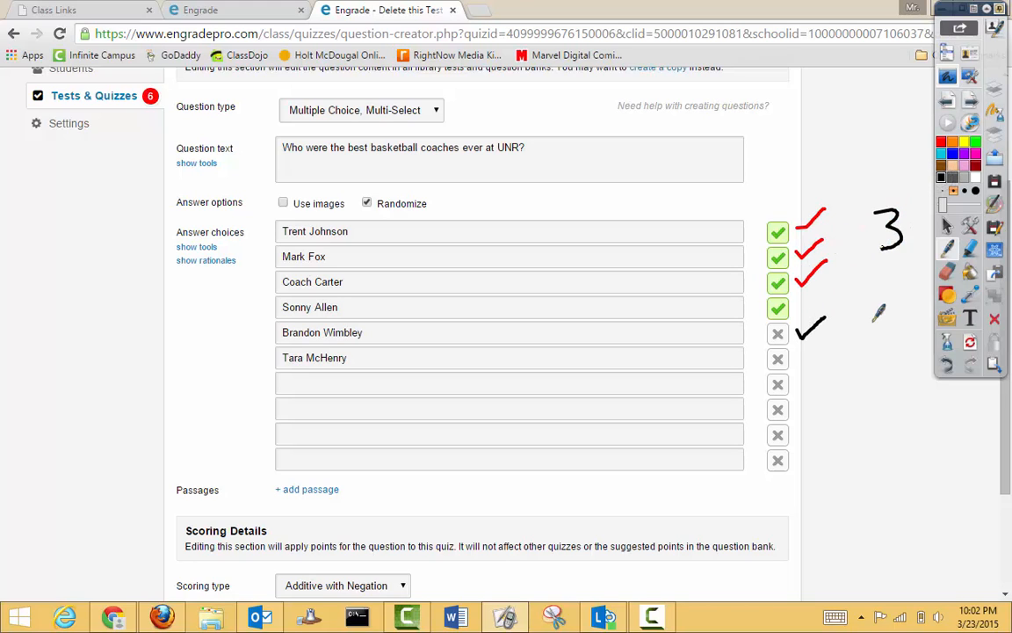
left_click_drag(863, 324, 897, 338)
left_click_drag(829, 364, 935, 352)
mouse_move(882, 377)
left_mouse_down()
mouse_move(886, 413)
mouse_move(918, 432)
left_mouse_up()
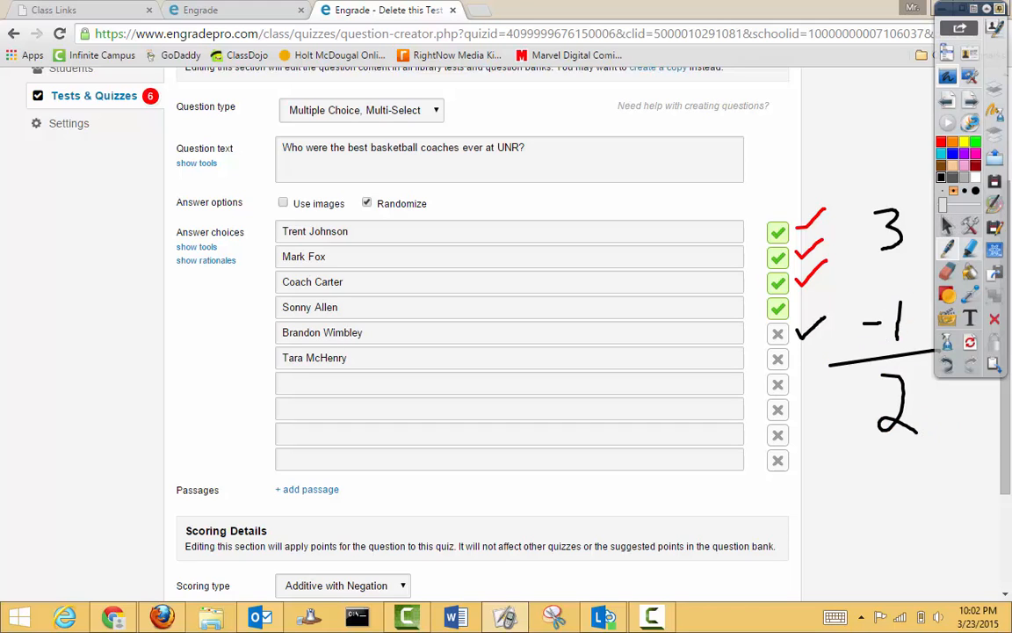
Step: Switch from the pen to the selection pointer and save the edited basketball coaches question
left_click(947, 227)
scroll(475, 492, "down", 3)
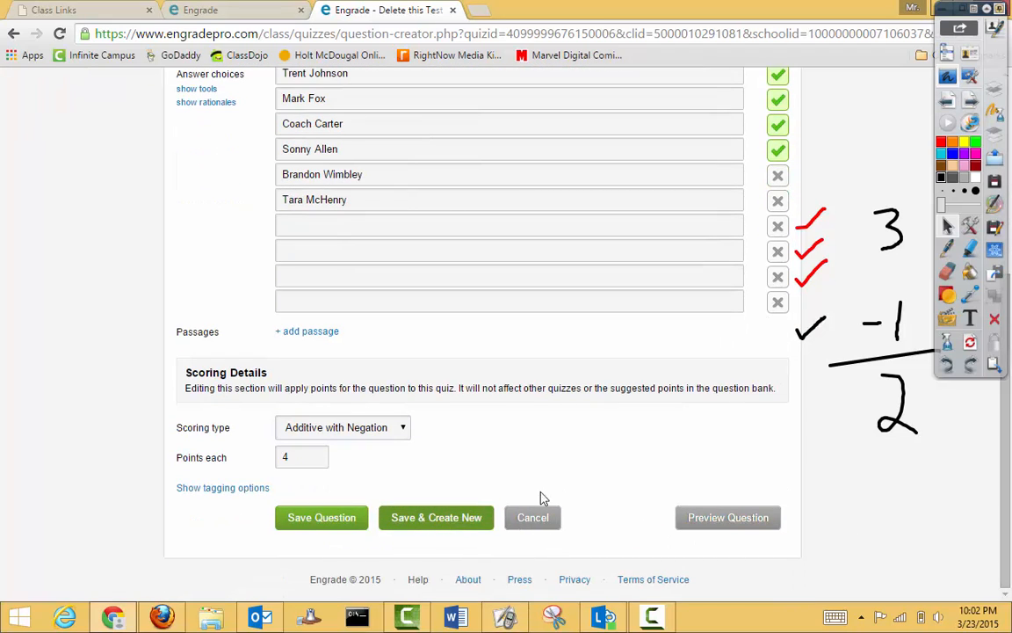
left_click(334, 519)
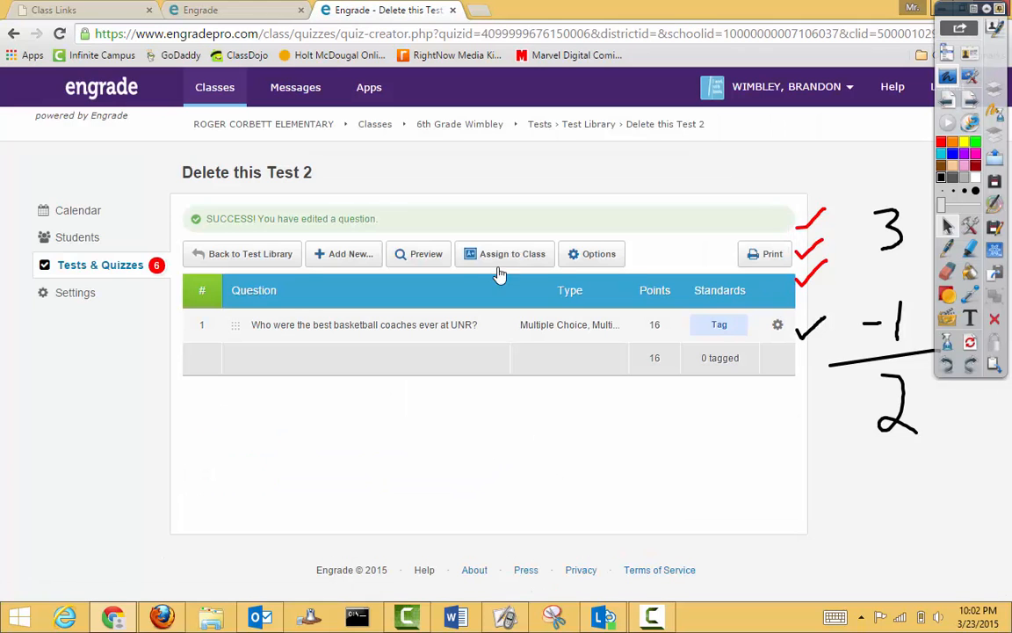
Step: Add a new question to the test and set its question type to True/False
left_click(338, 254)
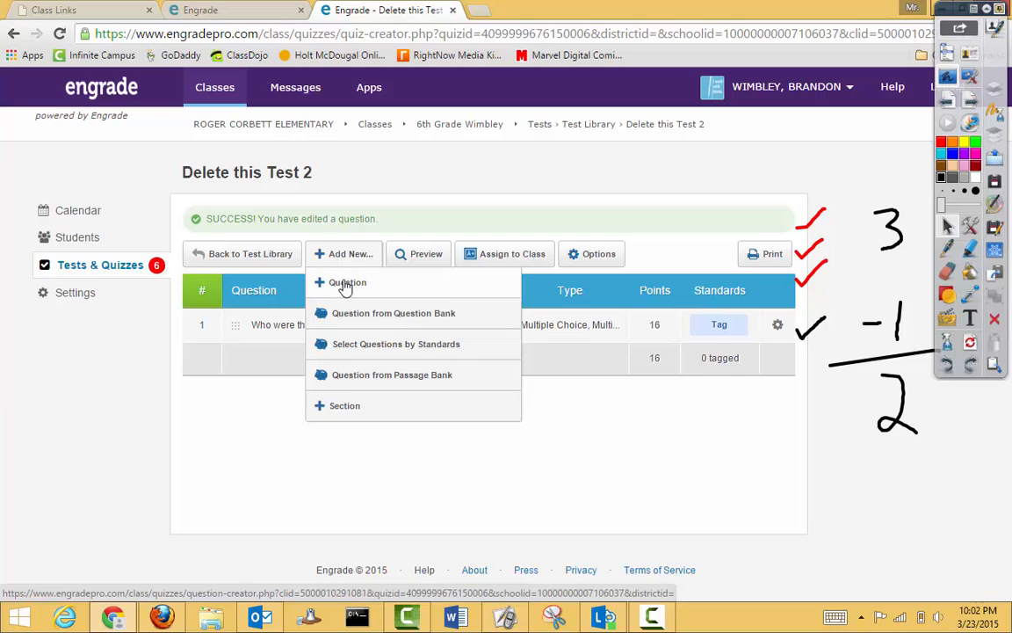
left_click(347, 283)
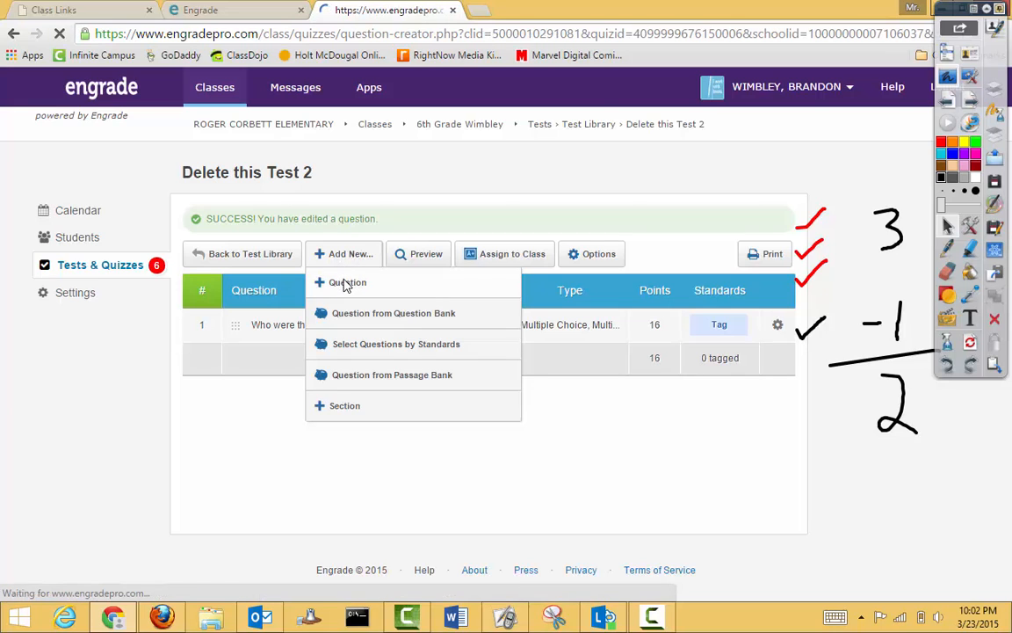
left_click(354, 229)
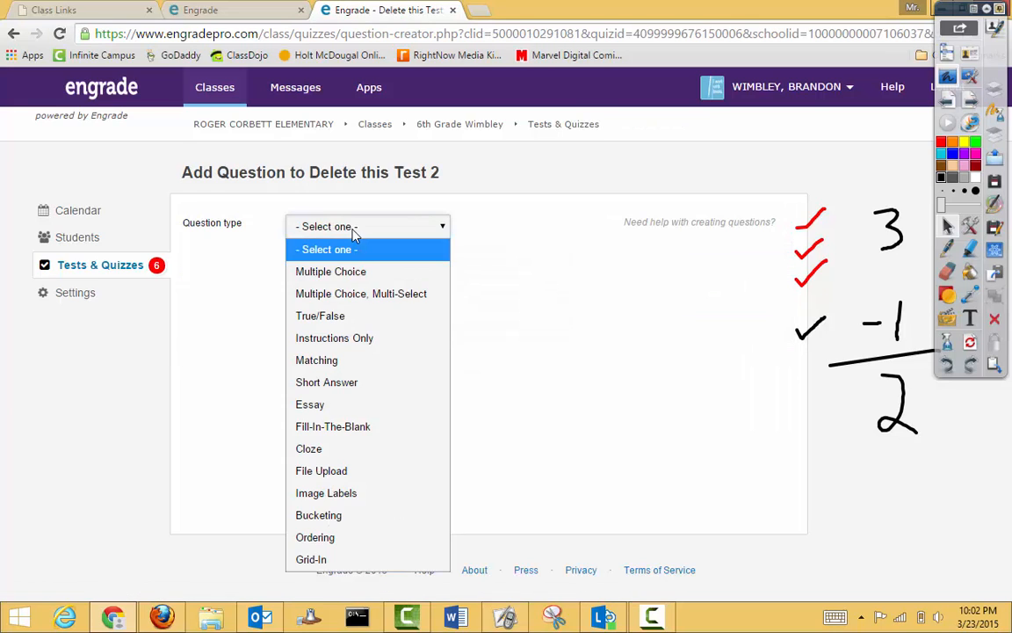
left_click(377, 313)
Step: Enter the question text "UNR is way superior and better than UNLV." and choose True as the answer
left_click(340, 276)
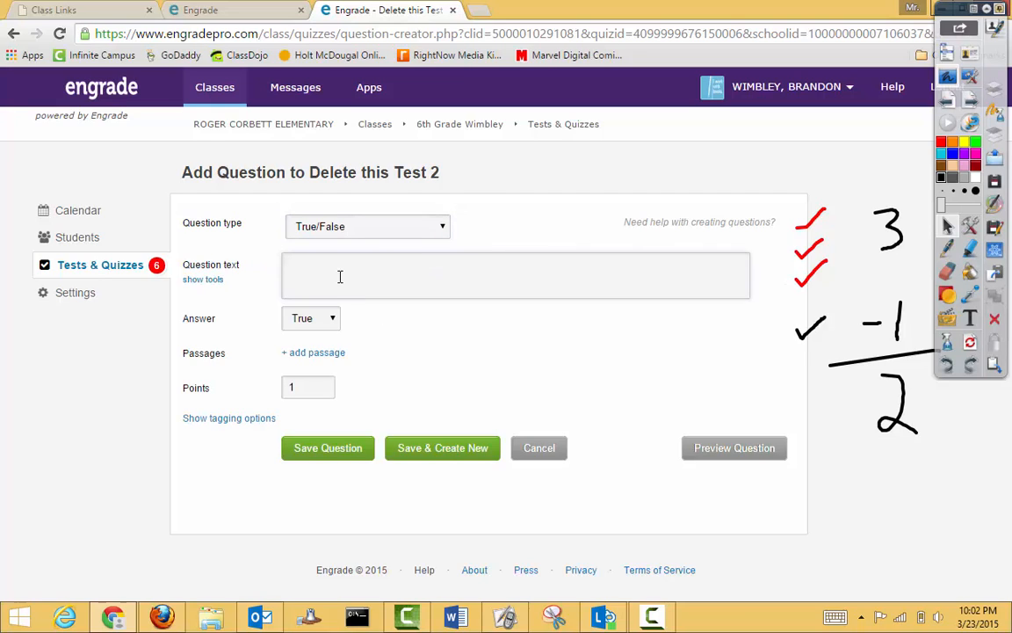
type("UNR is way superior and better")
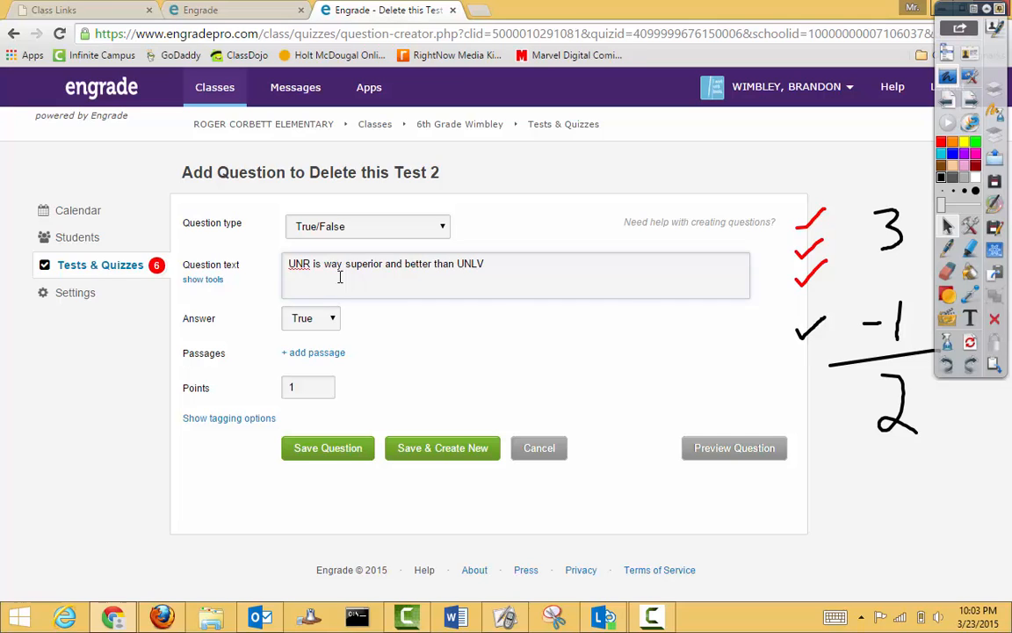
type(" than UNLV")
left_click(310, 322)
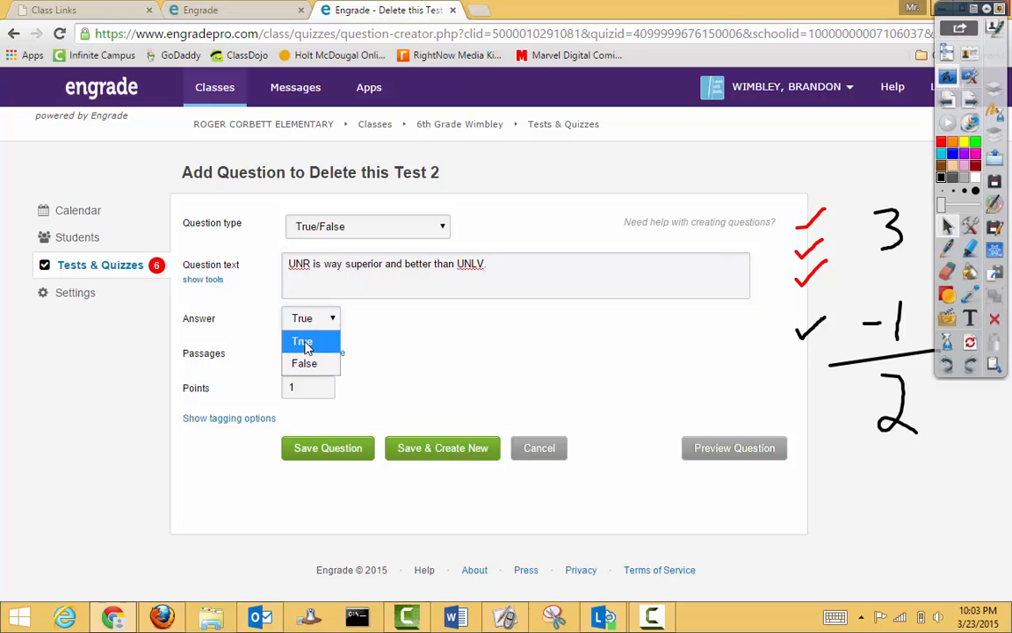
left_click(374, 326)
left_click(309, 320)
left_click(325, 341)
Step: Save the True/False question with 1000 points and clear all pen annotations from the screen
left_click(309, 385)
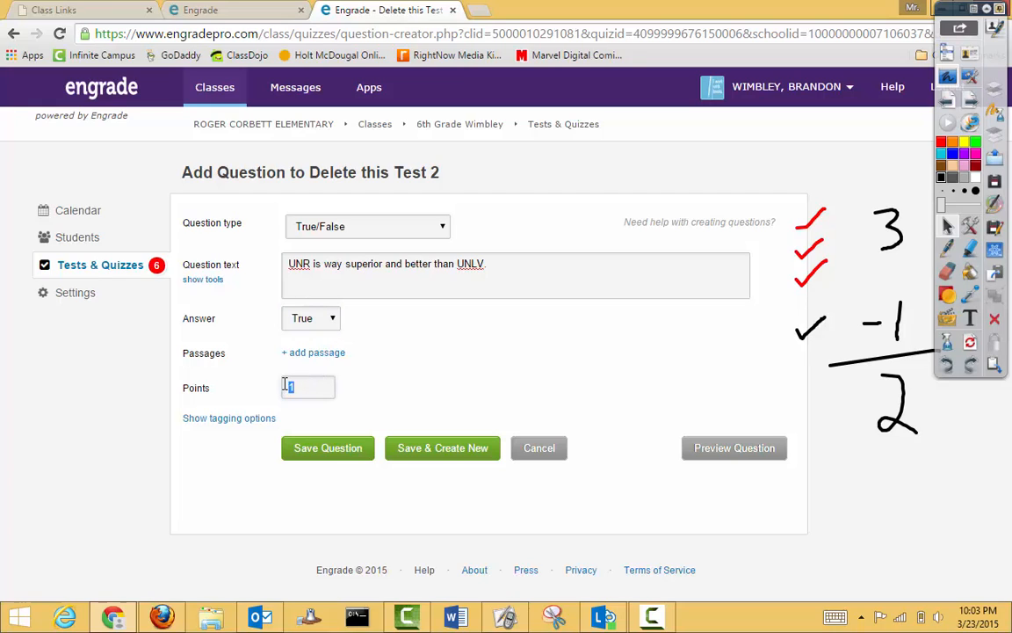
type("1")
left_click(354, 446)
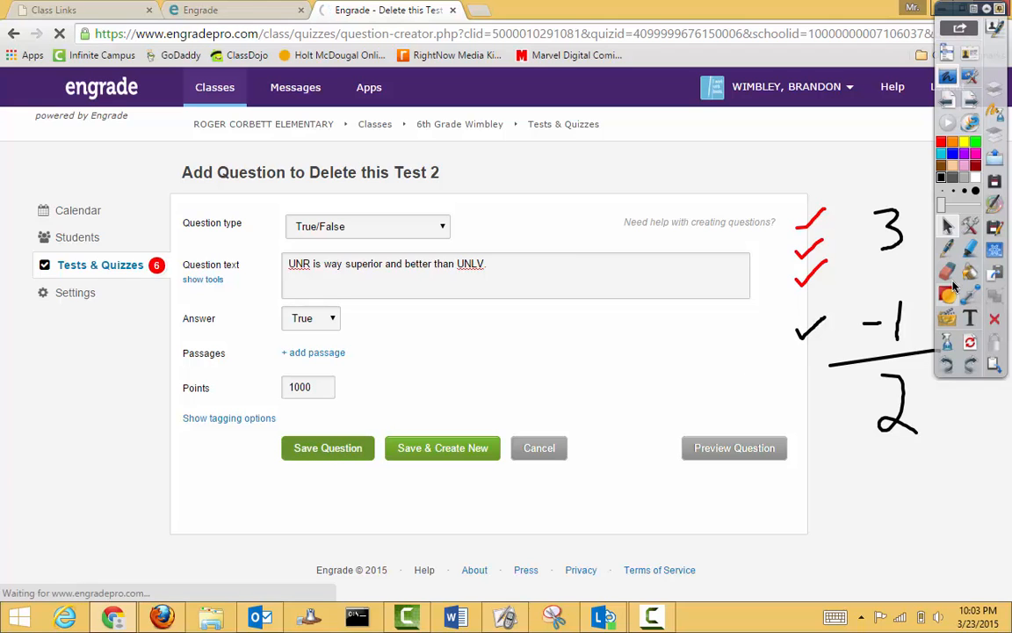
left_click(969, 342)
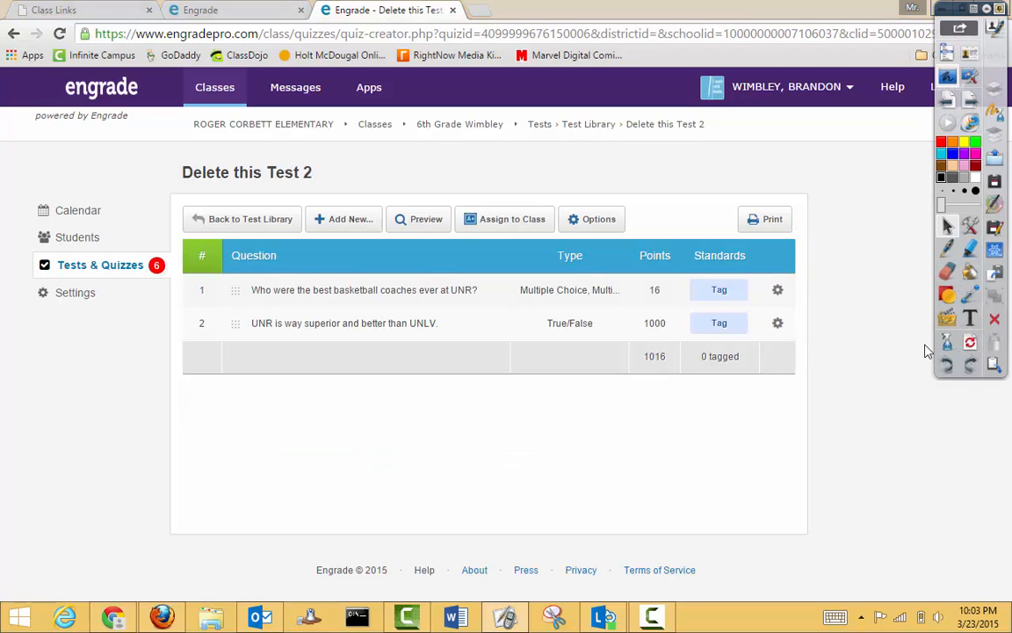